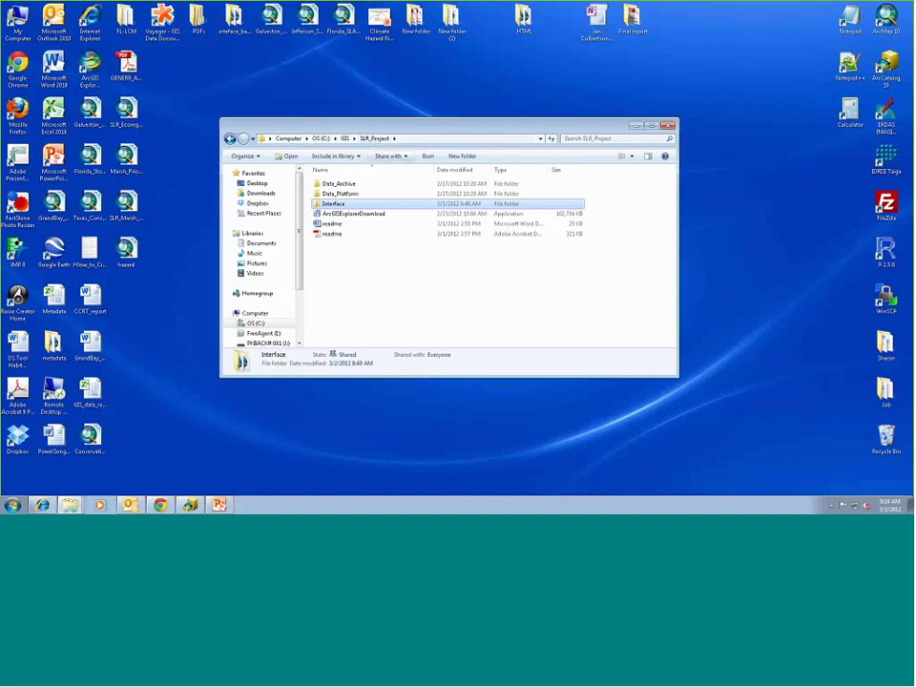
Open the main_page HTML document from the Interface folder of SLR_Project.
left_click(412, 213)
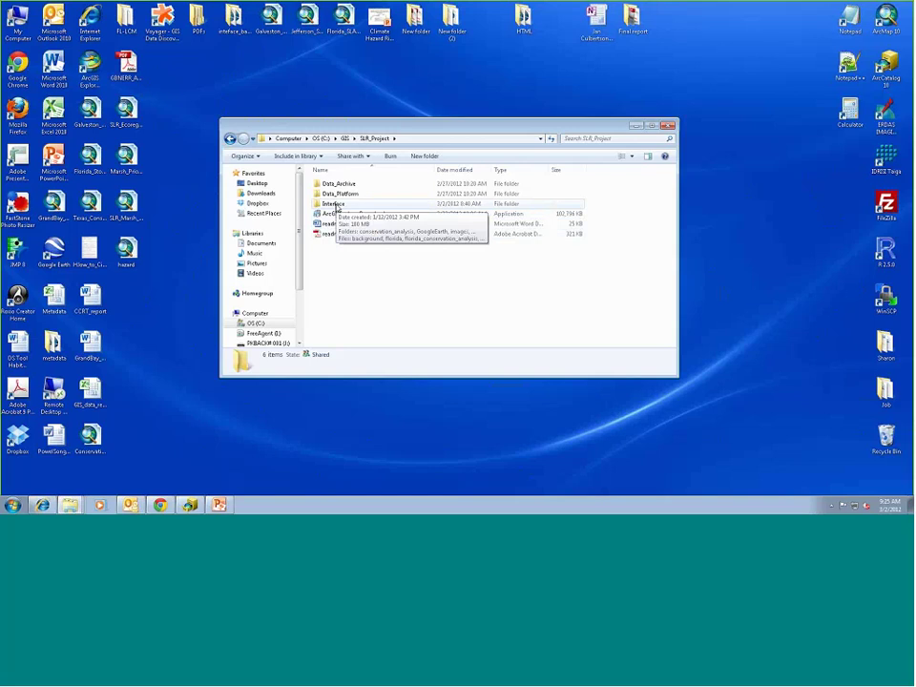
left_click(336, 207)
left_click(335, 207)
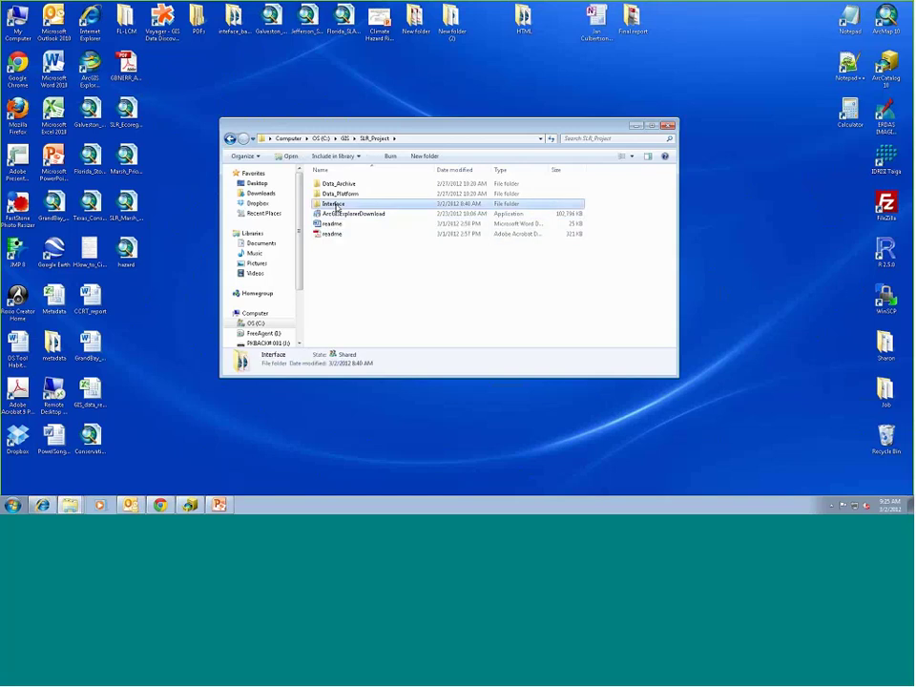
double_click(336, 207)
scroll(681, 195, "down", 5)
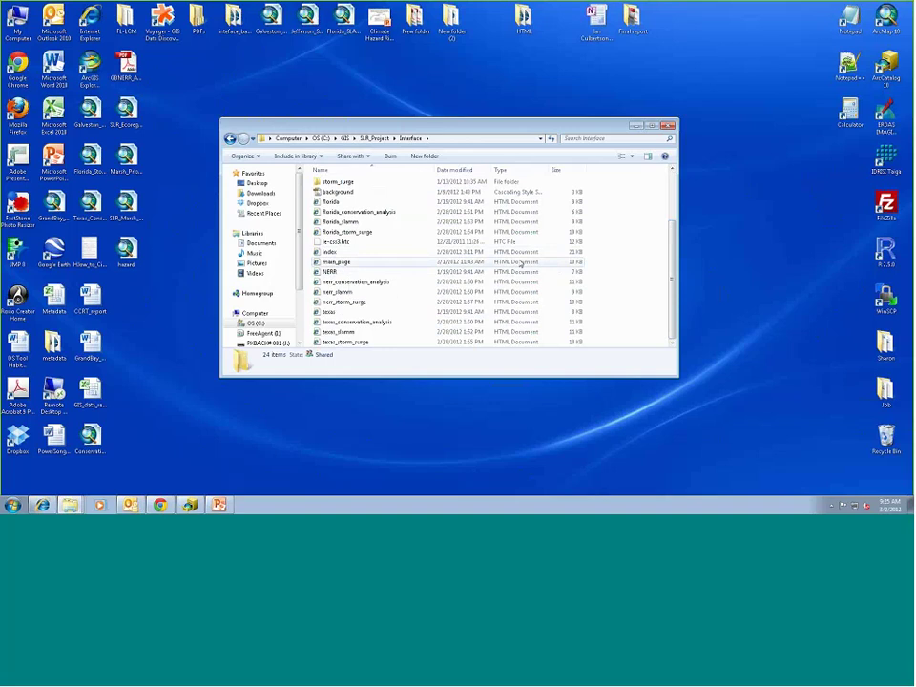
right_click(359, 265)
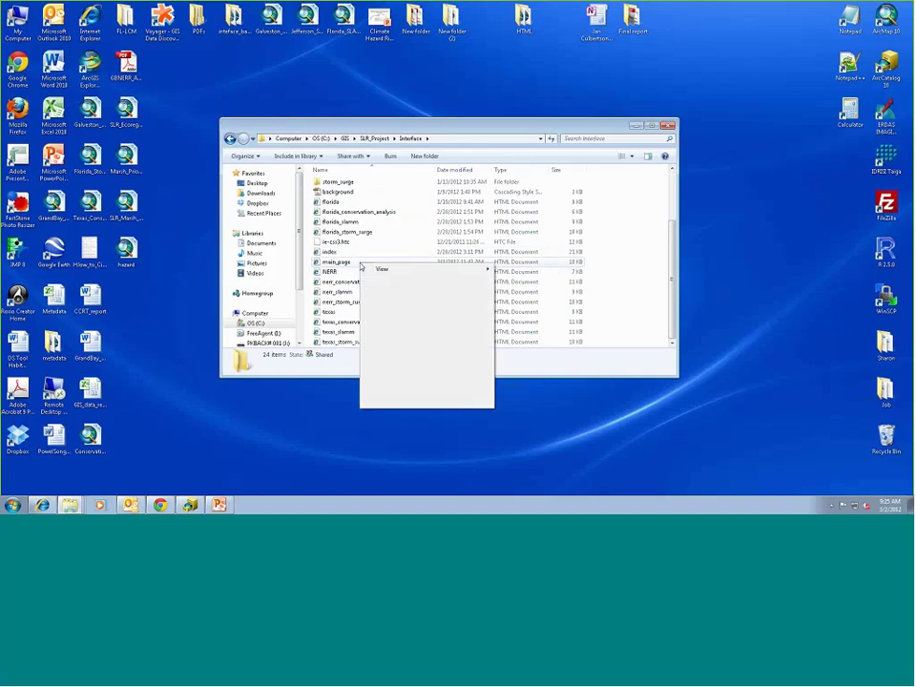
left_click(339, 267)
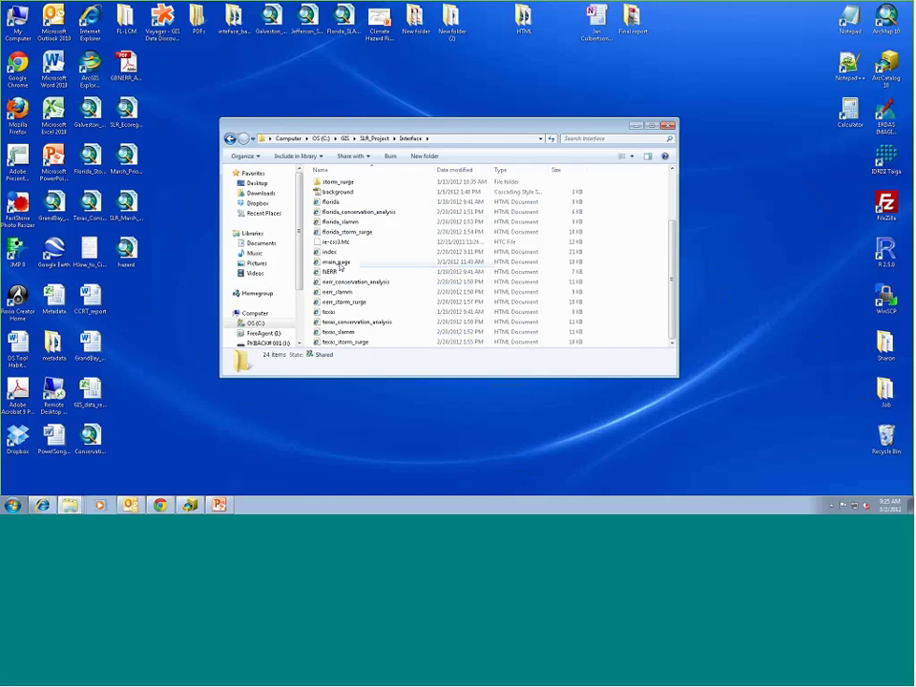
left_click(339, 266)
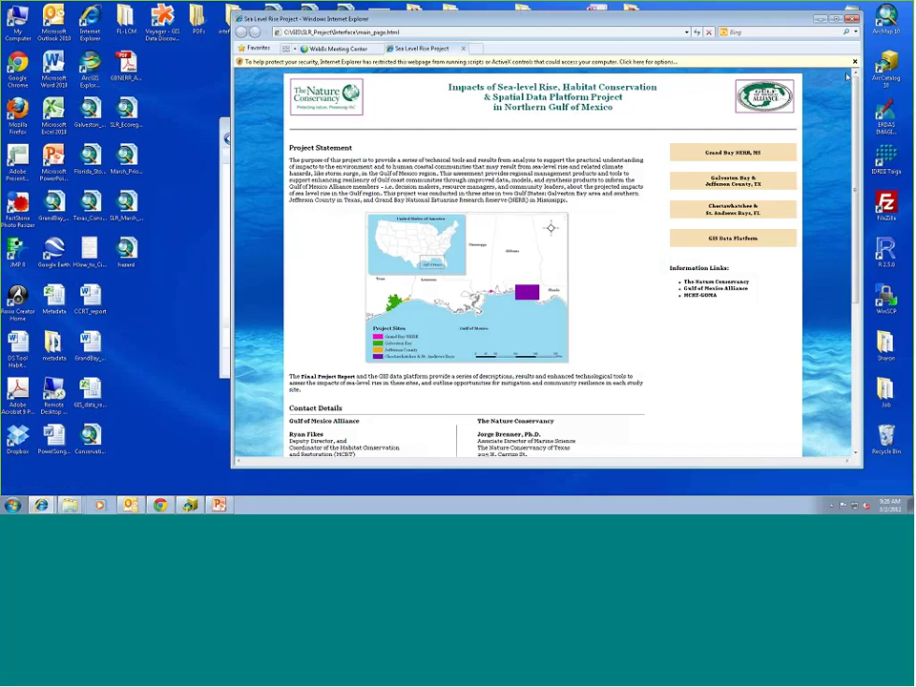
Allow the page's blocked active content and maximize the browser window.
left_click(840, 63)
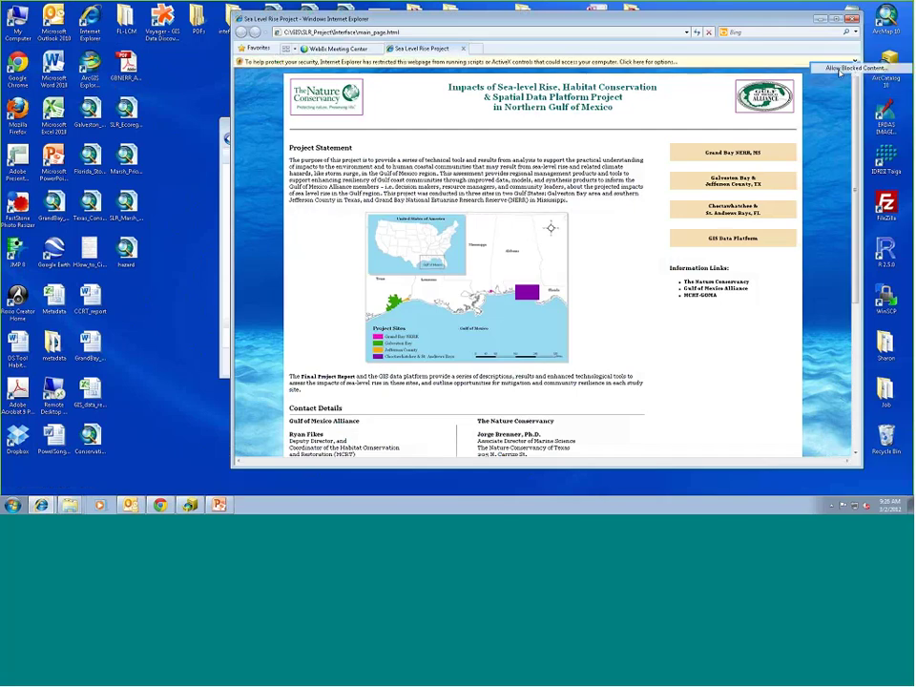
left_click(841, 68)
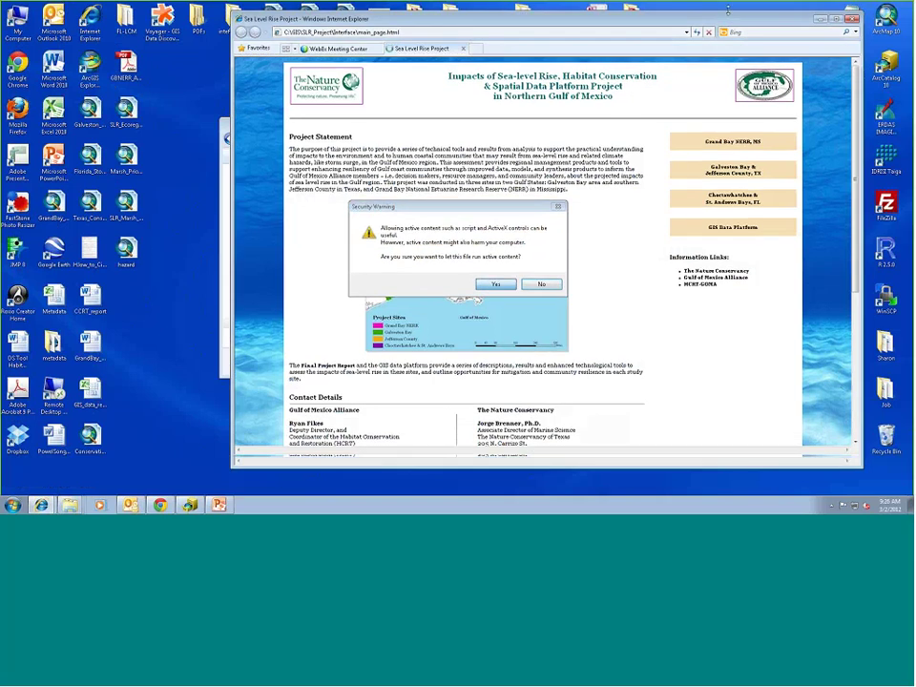
key("Return")
left_click(835, 18)
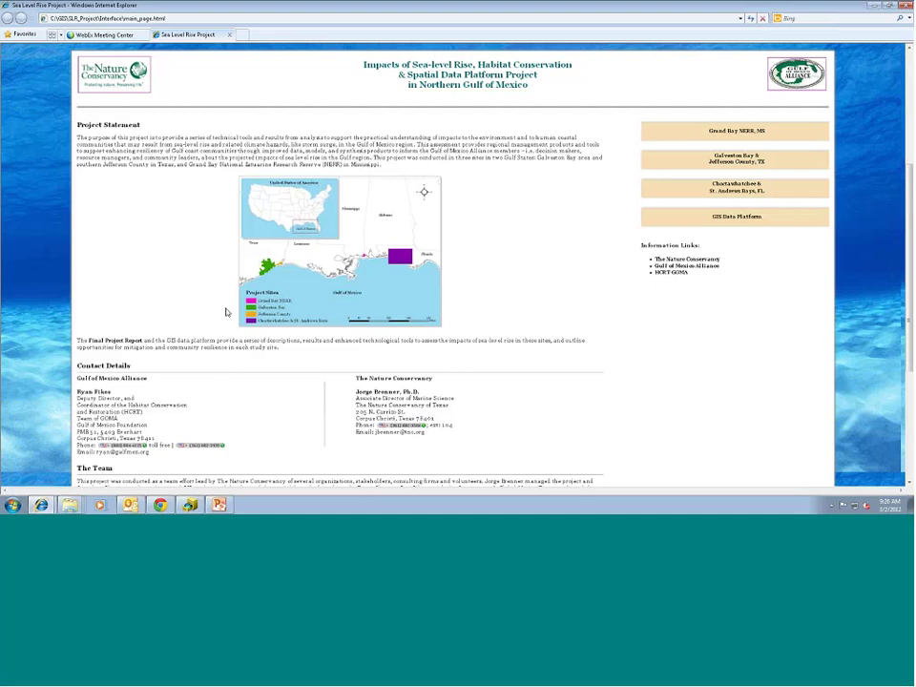
Review the project home page, visit the Grand Bay NERR, MS site page and return to the home page.
scroll(227, 312, "down", 3)
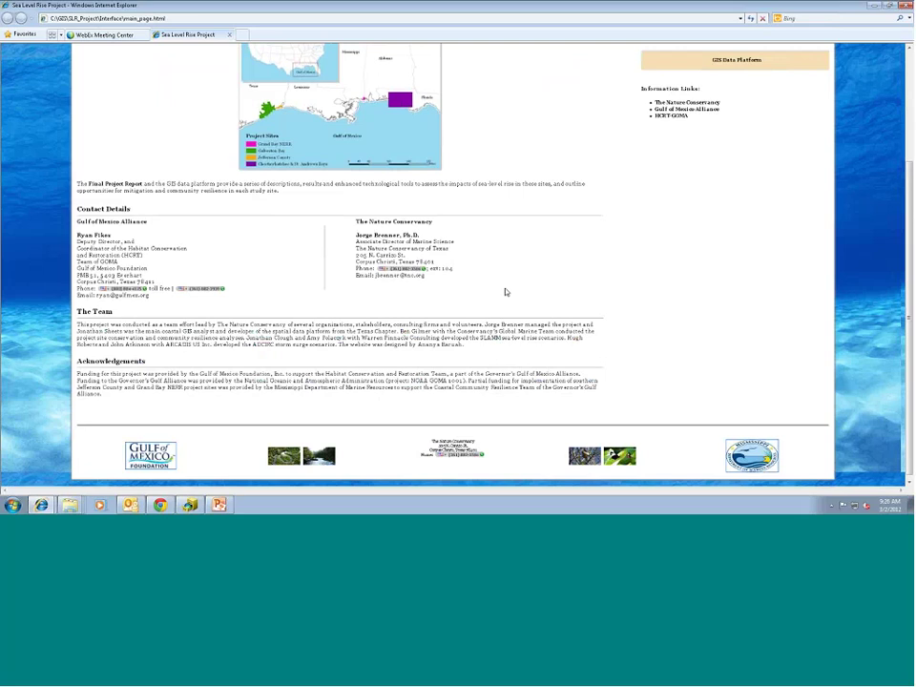
scroll(505, 292, "up", 3)
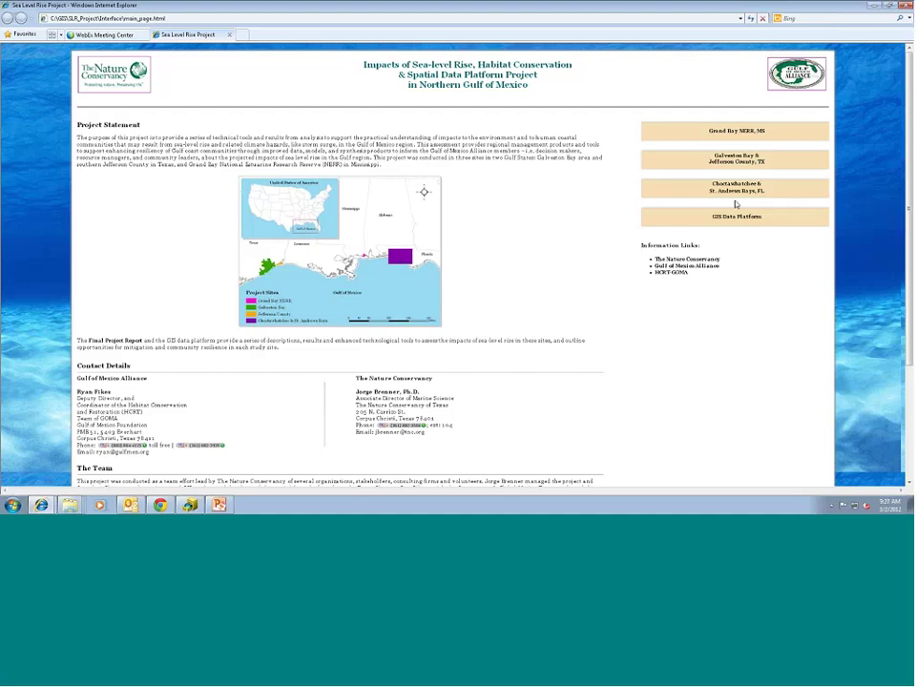
left_click(725, 134)
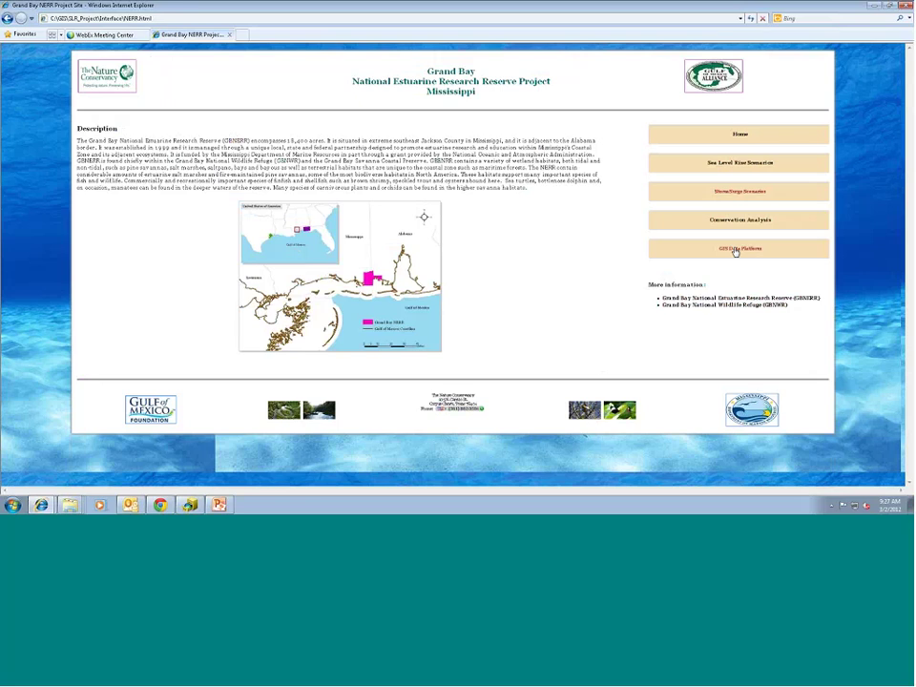
left_click(743, 138)
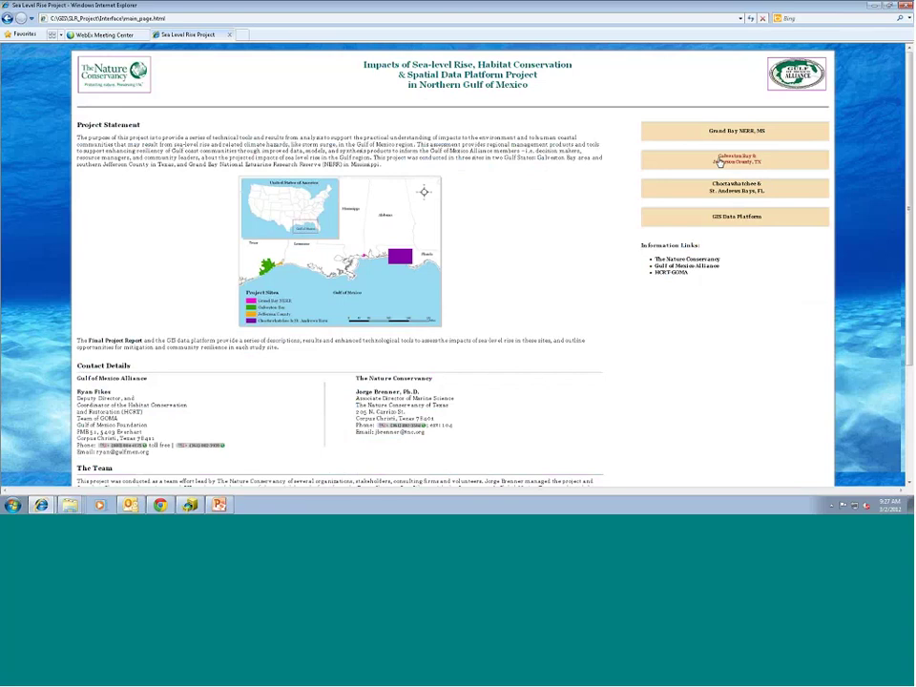
Open the Sea Level Rise Scenarios for Galveston Bay & Jefferson County, TX and examine the SLAMM landcover maps of both areas.
left_click(722, 160)
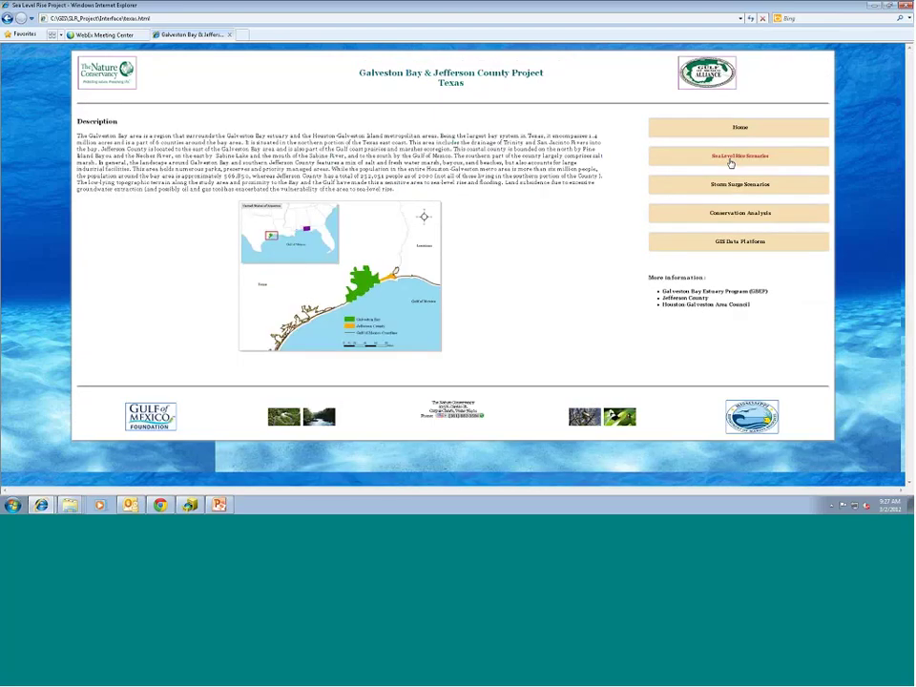
left_click(730, 163)
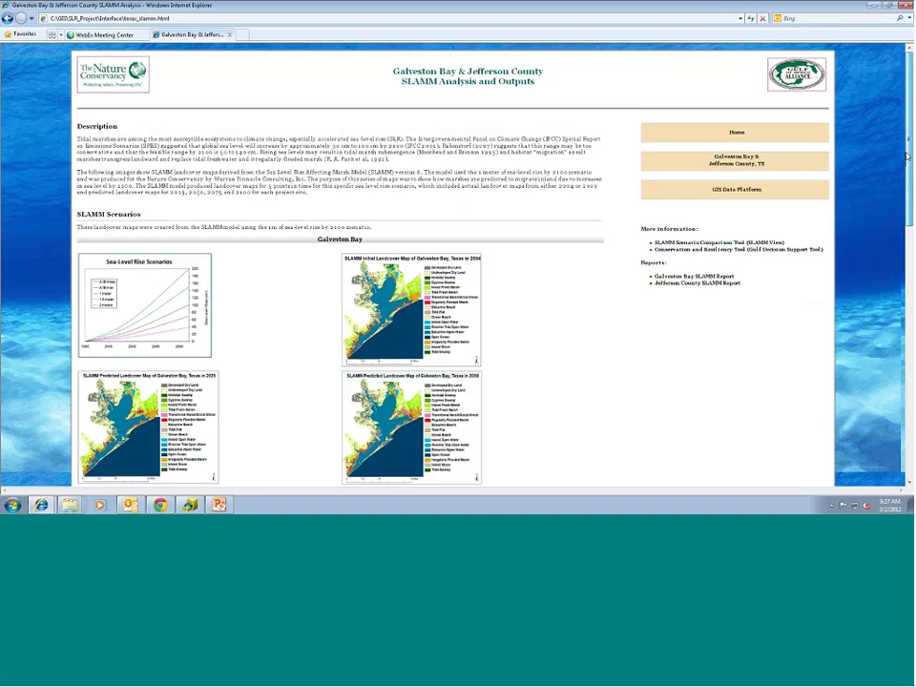
left_click_drag(906, 155, 906, 226)
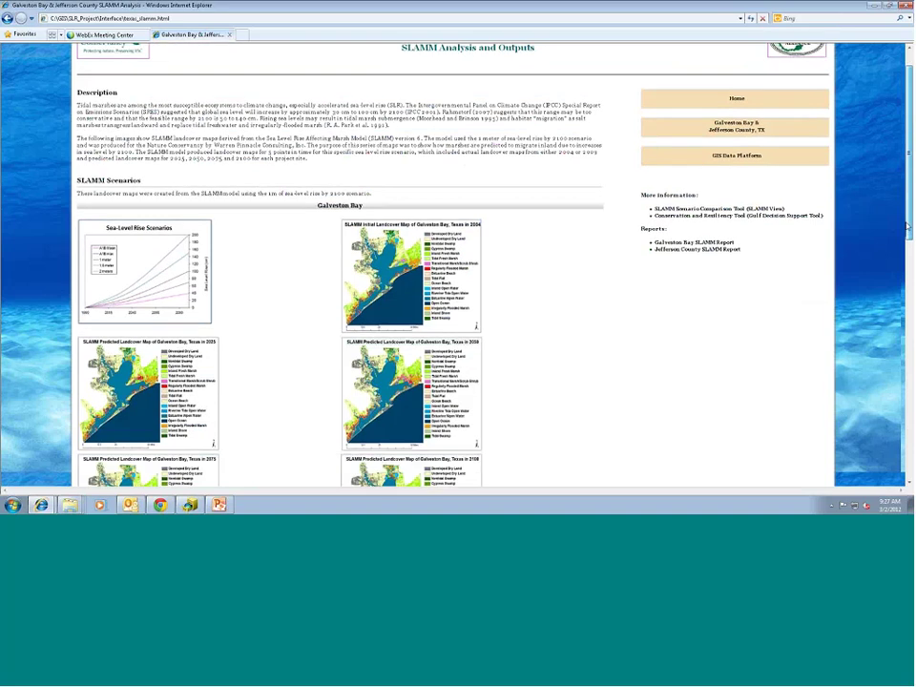
scroll(906, 226, "down", 3)
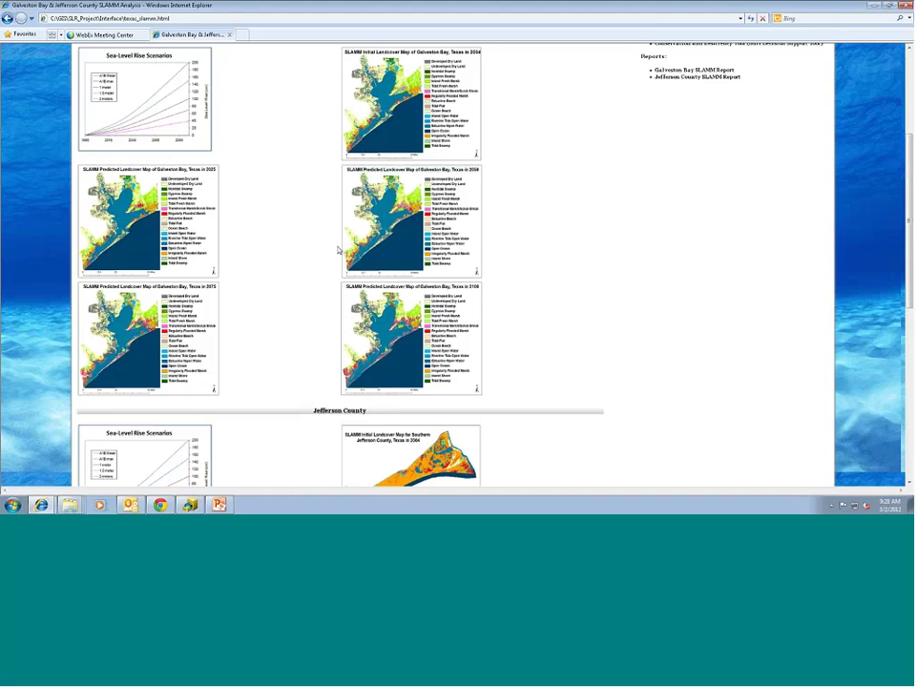
scroll(389, 220, "down", 3)
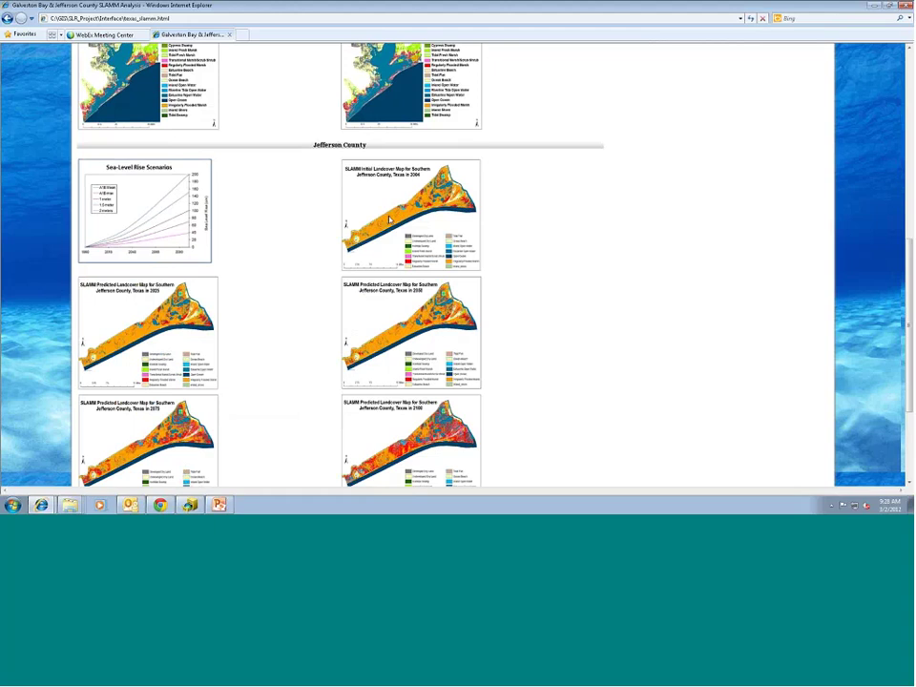
scroll(389, 220, "down", 1)
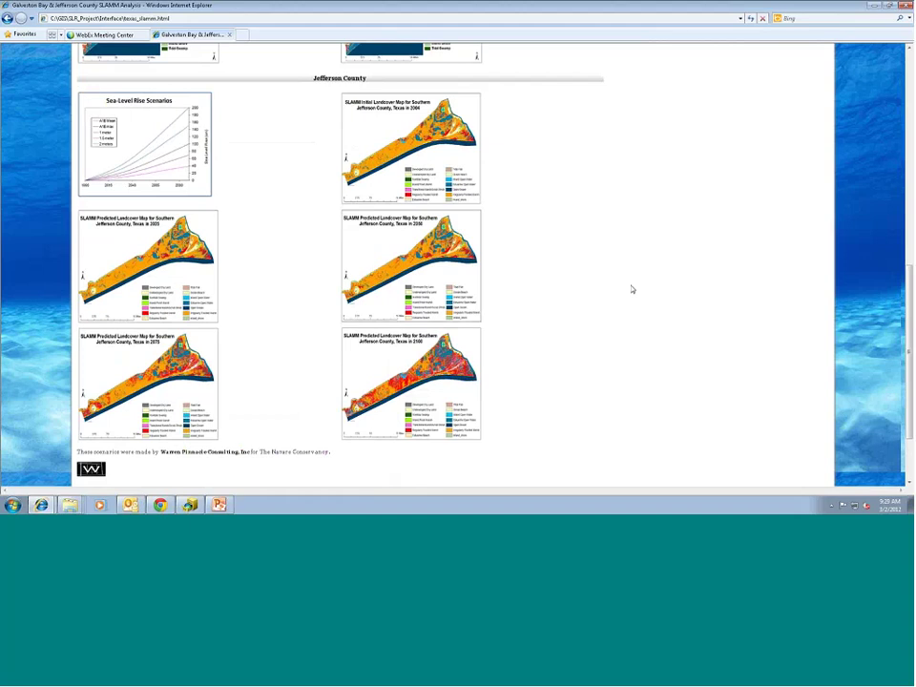
scroll(631, 289, "down", 2)
left_click(211, 354)
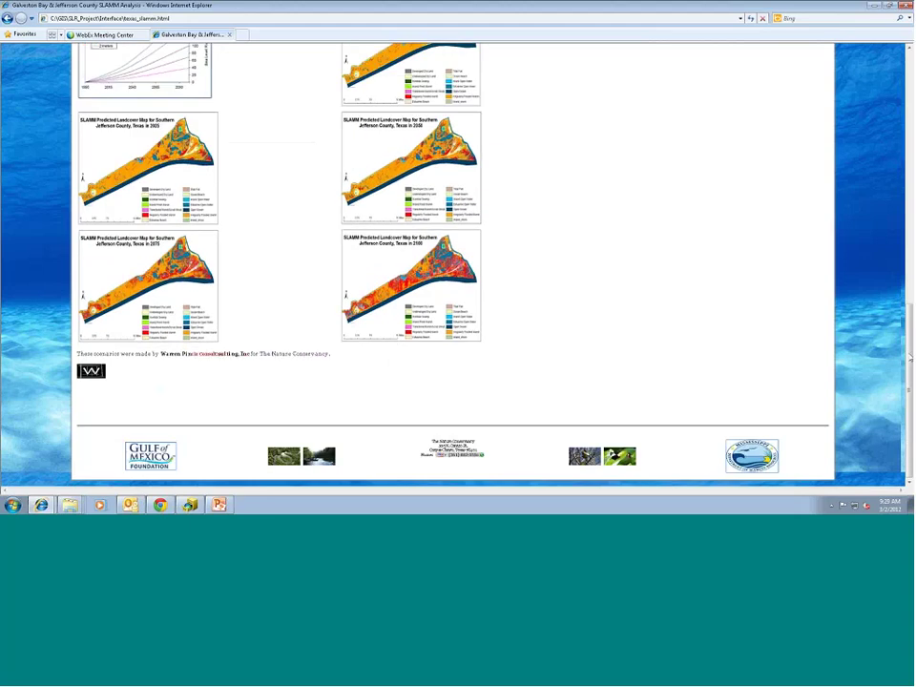
left_click_drag(908, 357, 909, 443)
scroll(861, 295, "up", 5)
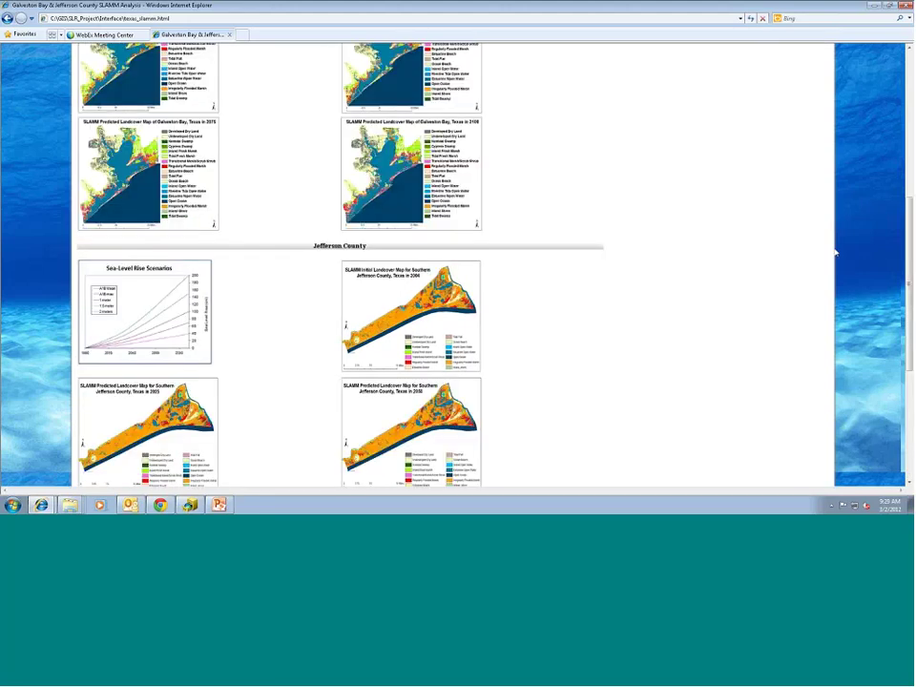
scroll(835, 253, "up", 7)
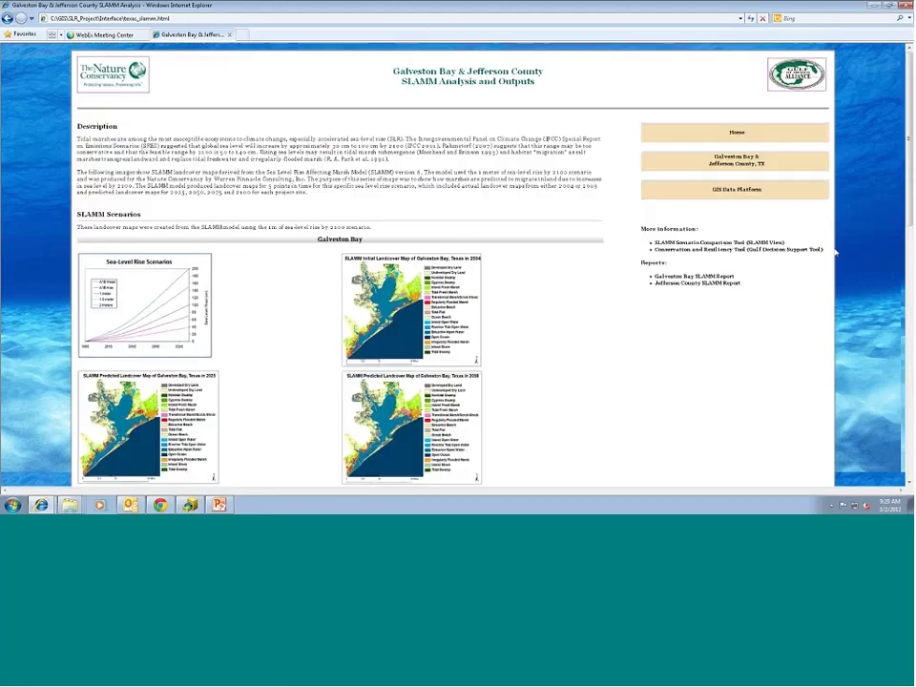
Go back to the Galveston Bay & Jefferson County page and bring up its Storm Surge Scenarios with the ADCIRC maps.
left_click(752, 164)
left_click(725, 187)
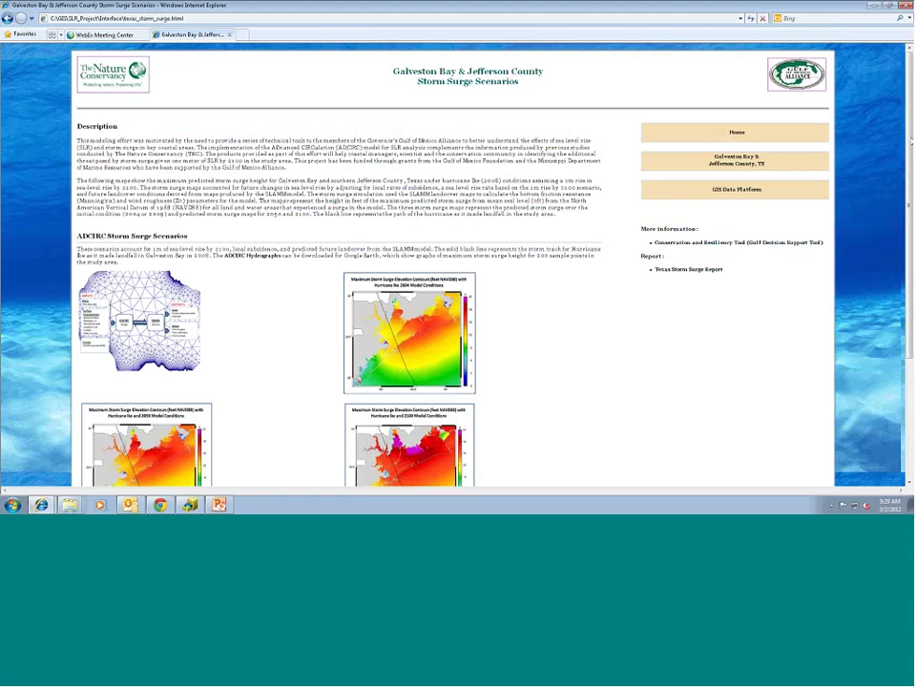
scroll(99, 86, "down", 1)
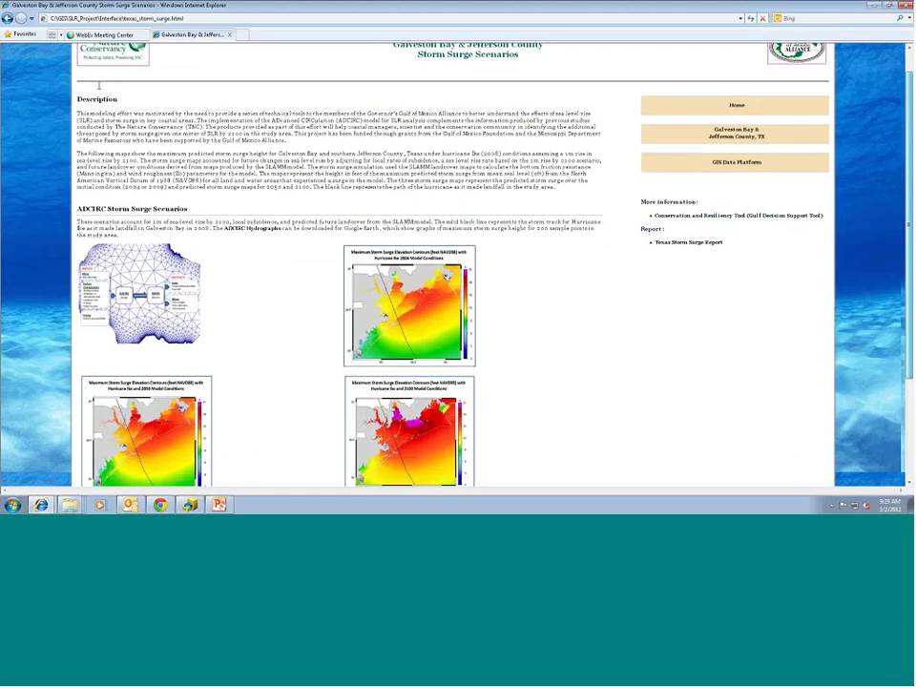
scroll(99, 86, "down", 3)
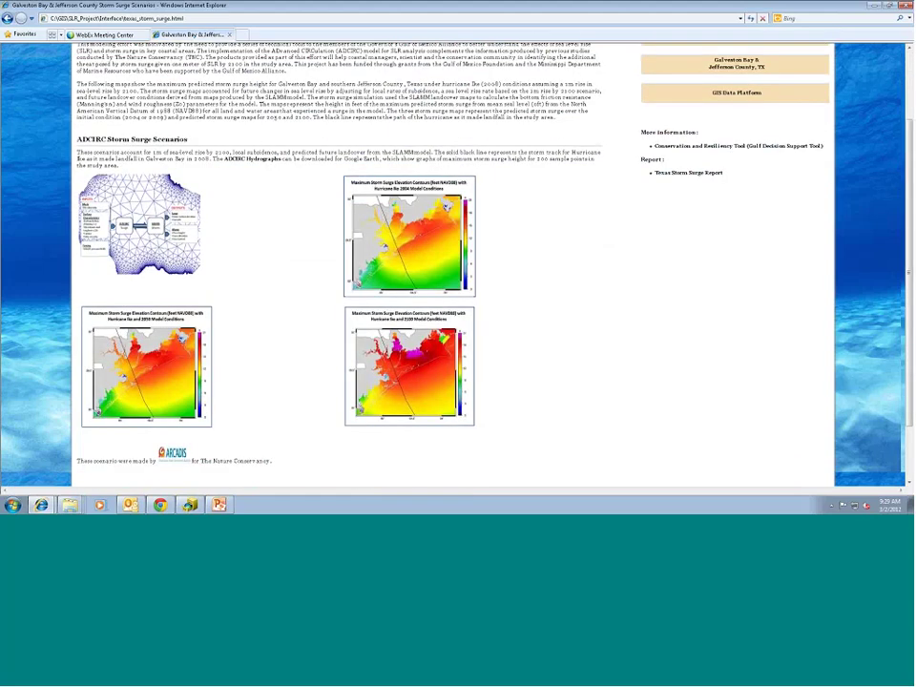
Open the ADCIRC Hydrographs KMZ file in Google Earth and dismiss the start-up tip.
left_click(255, 160)
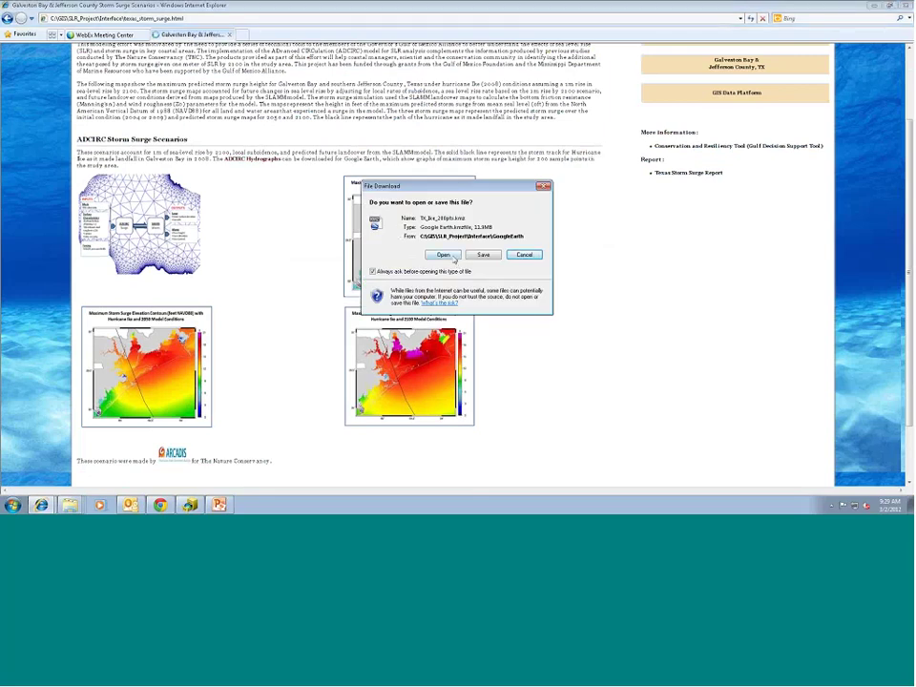
left_click(453, 256)
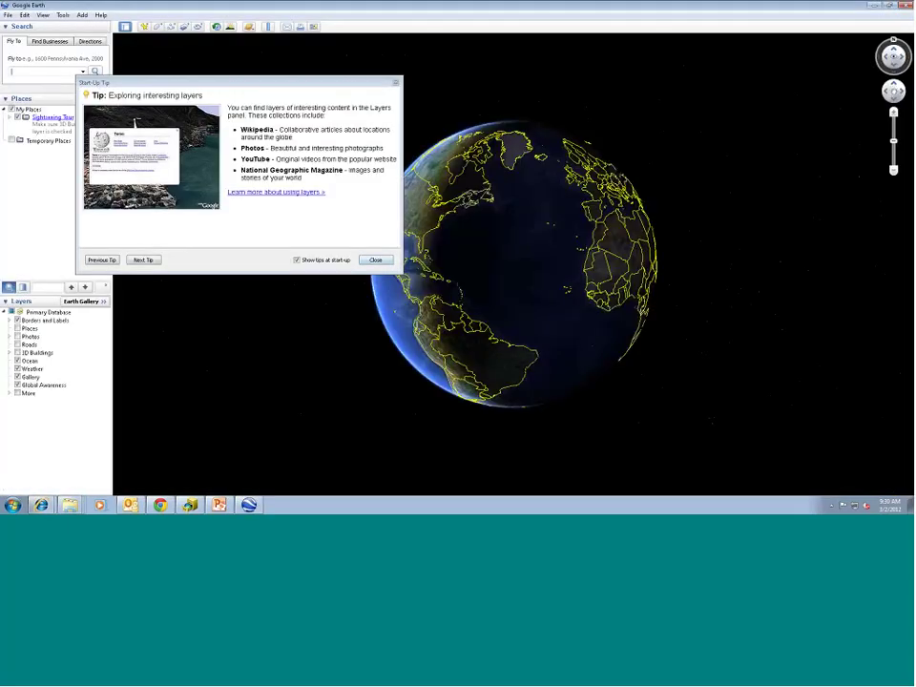
left_click(375, 259)
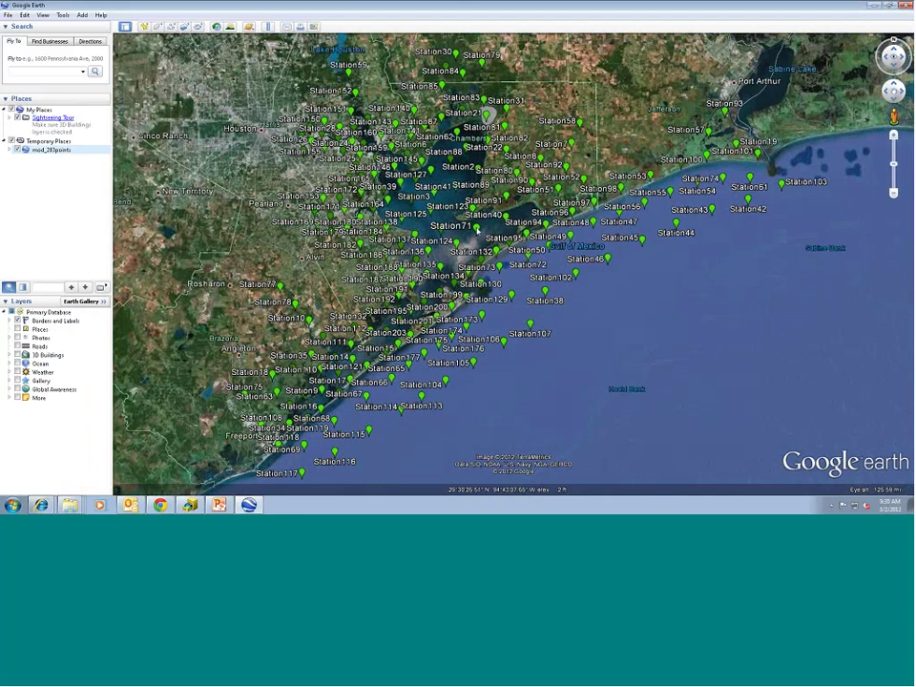
Examine the Station 71 water surface elevation graph, then close it and return to the storm surge page in the browser.
left_click(477, 229)
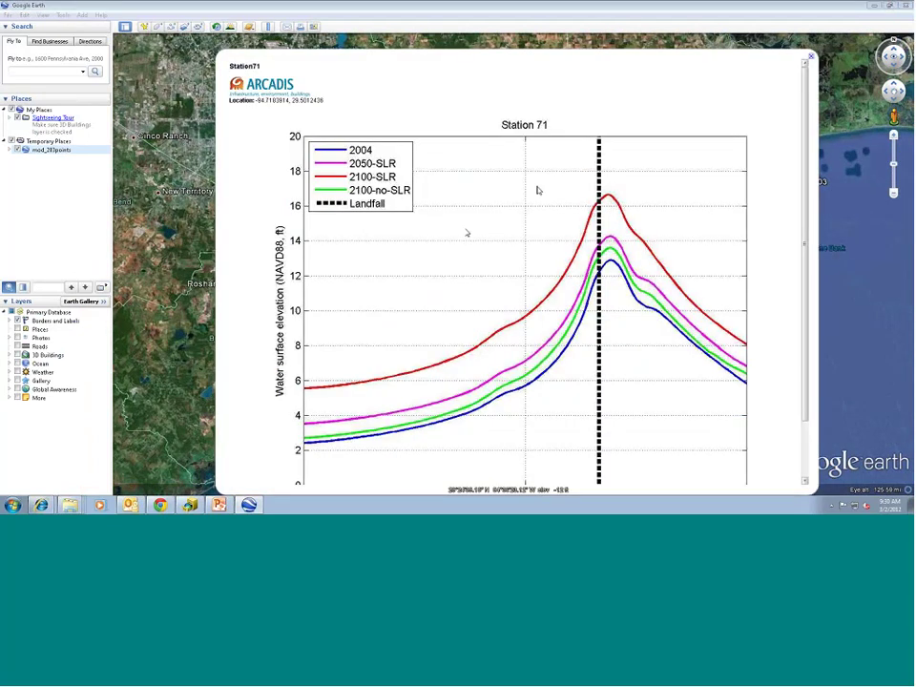
scroll(537, 190, "down", 2)
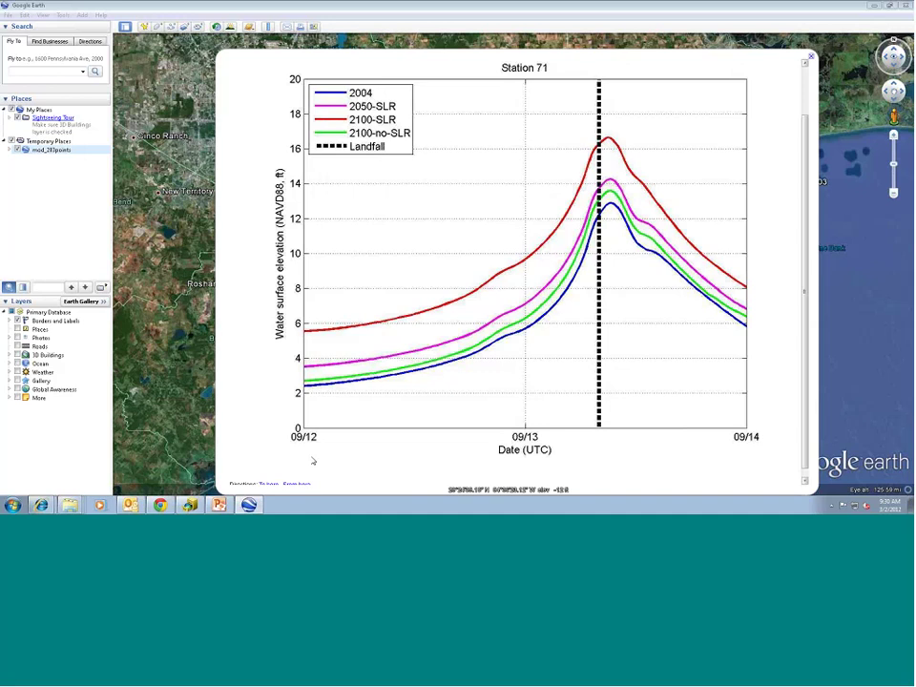
scroll(312, 461, "down", 1)
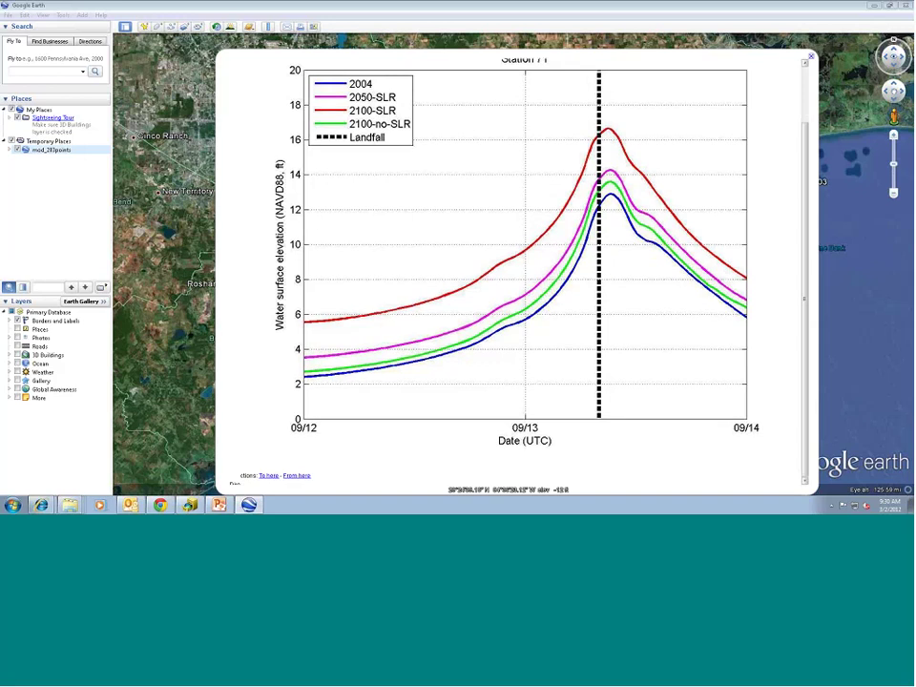
scroll(515, 277, "up", 3)
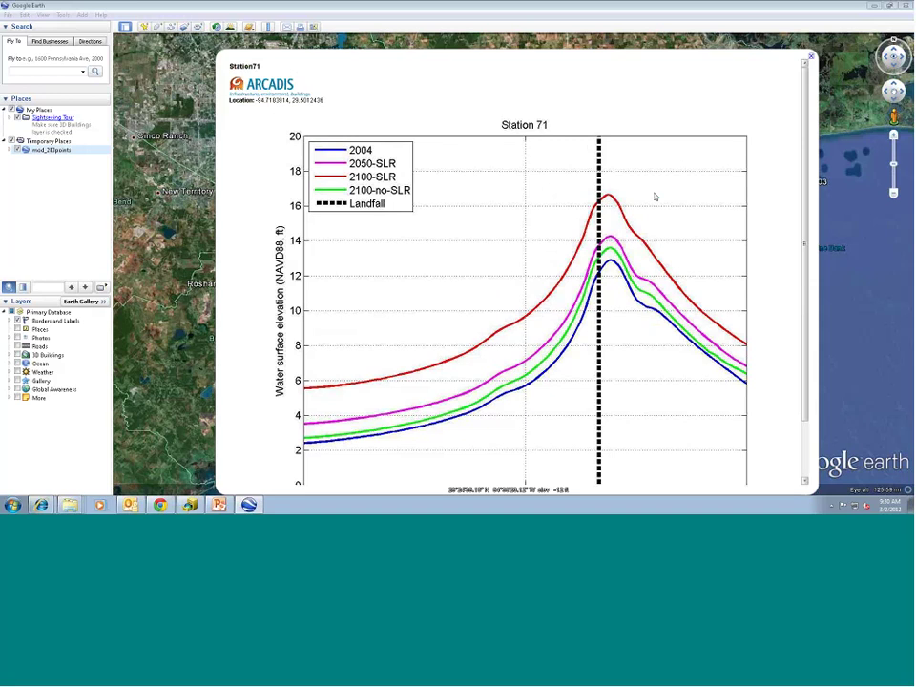
key("Escape")
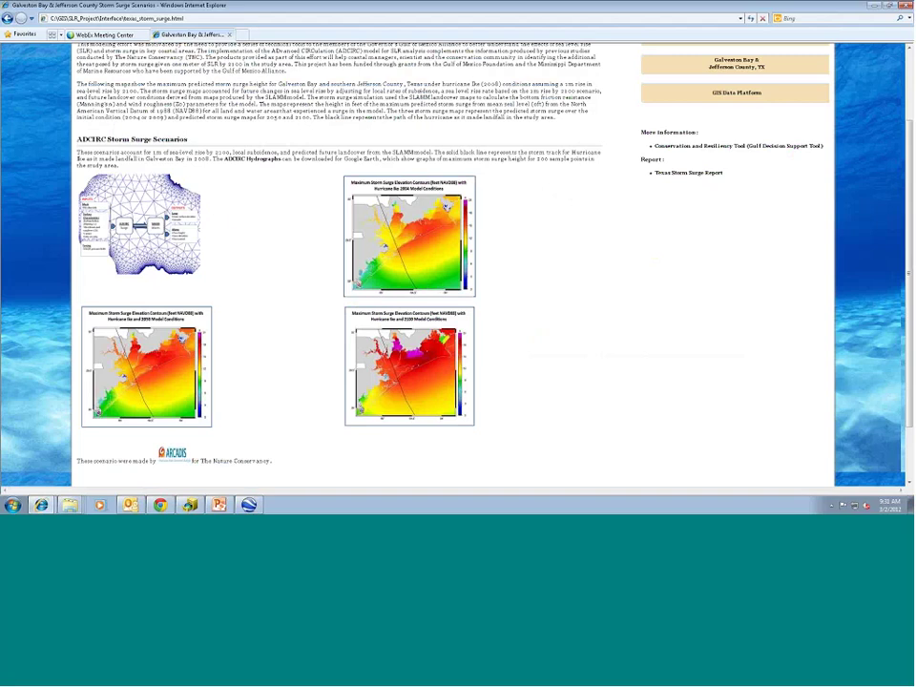
Review the storm surge elevation maps for the 2004, 2050 and 2100 model conditions.
scroll(407, 178, "down", 2)
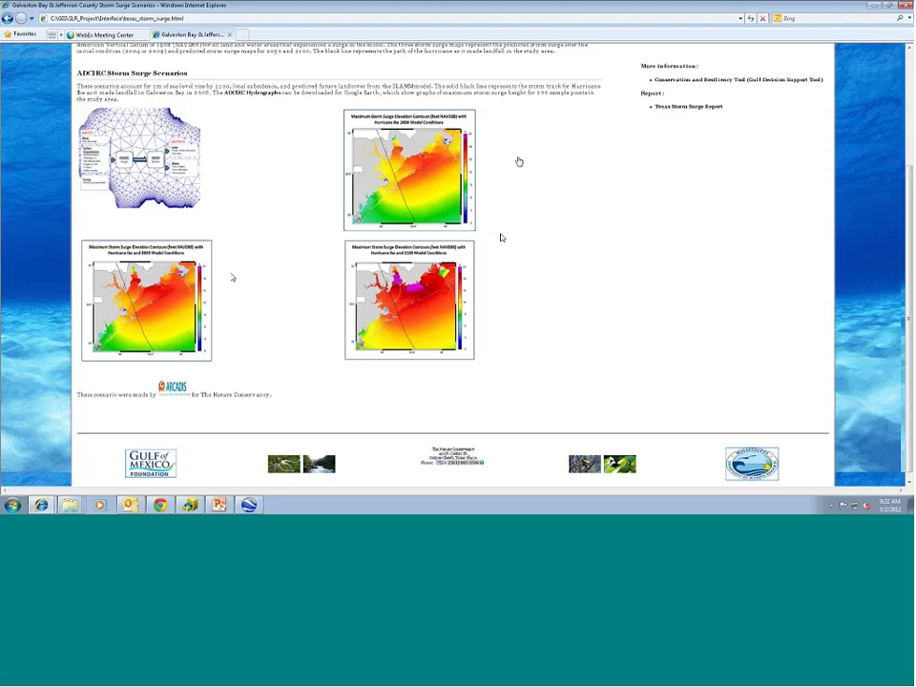
scroll(519, 161, "up", 3)
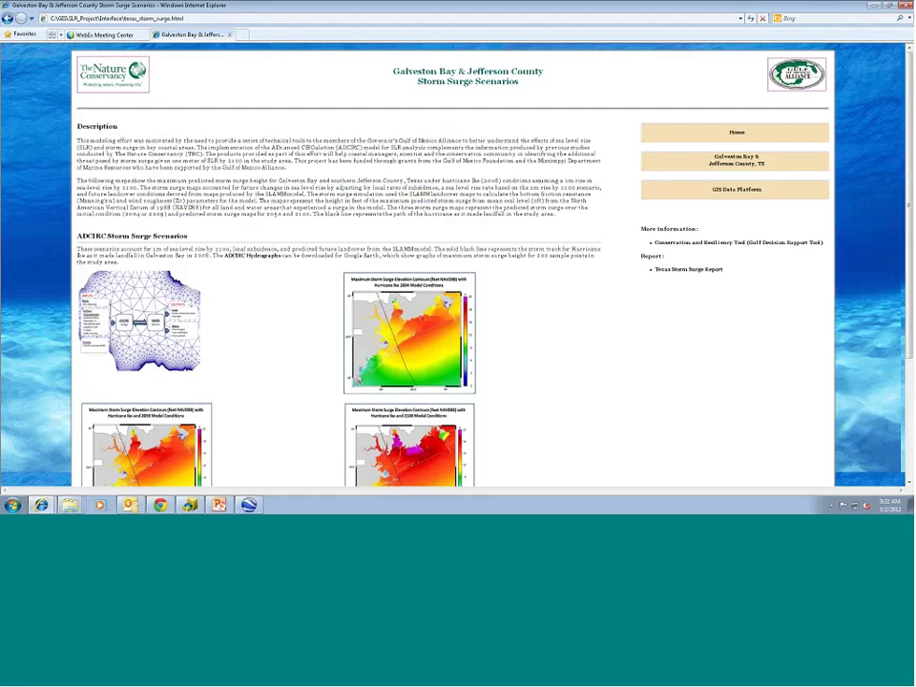
Open the Conservation Analysis page for Galveston Bay & Jefferson County and examine its Landcover Change Analysis graphs.
left_click(725, 159)
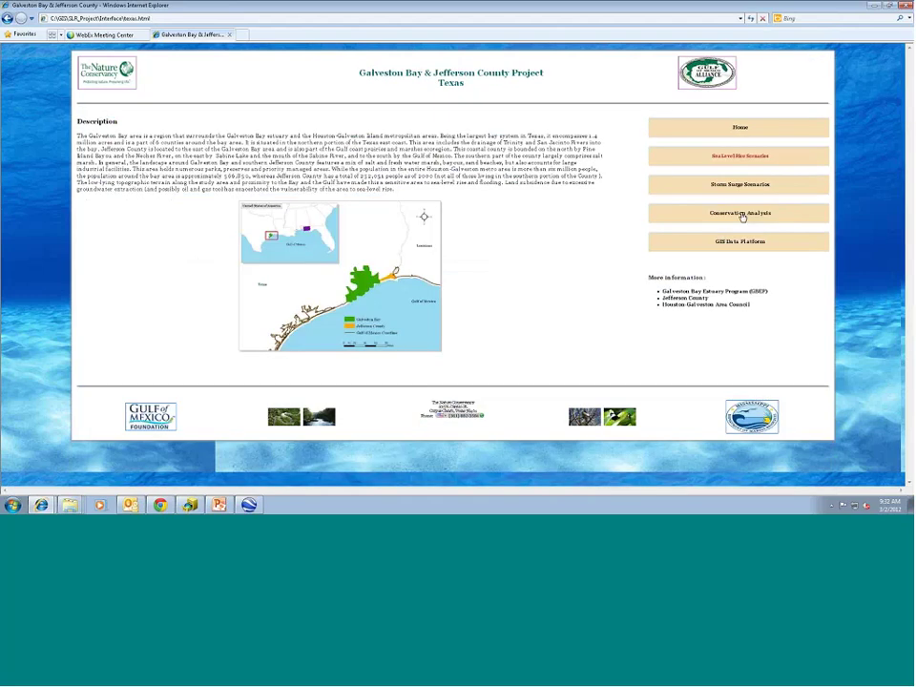
left_click(741, 213)
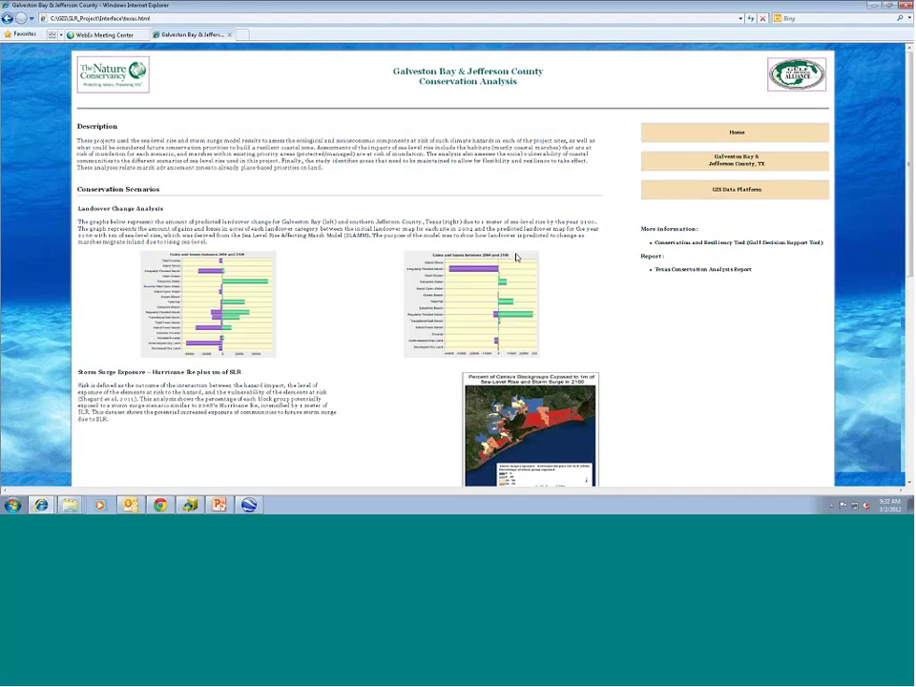
triple_click(118, 208)
left_click(237, 227)
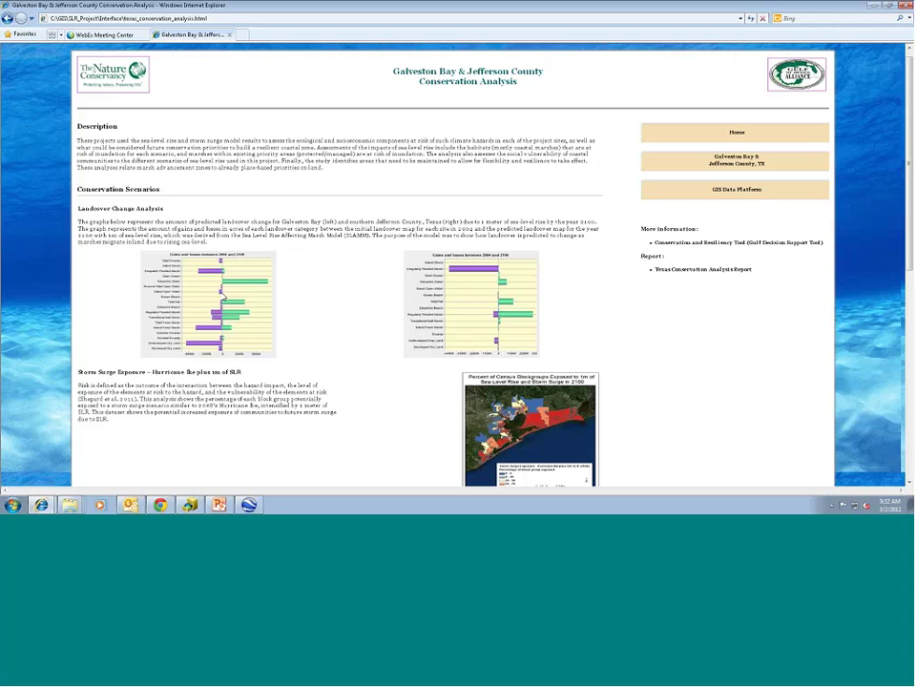
scroll(222, 299, "up", 1)
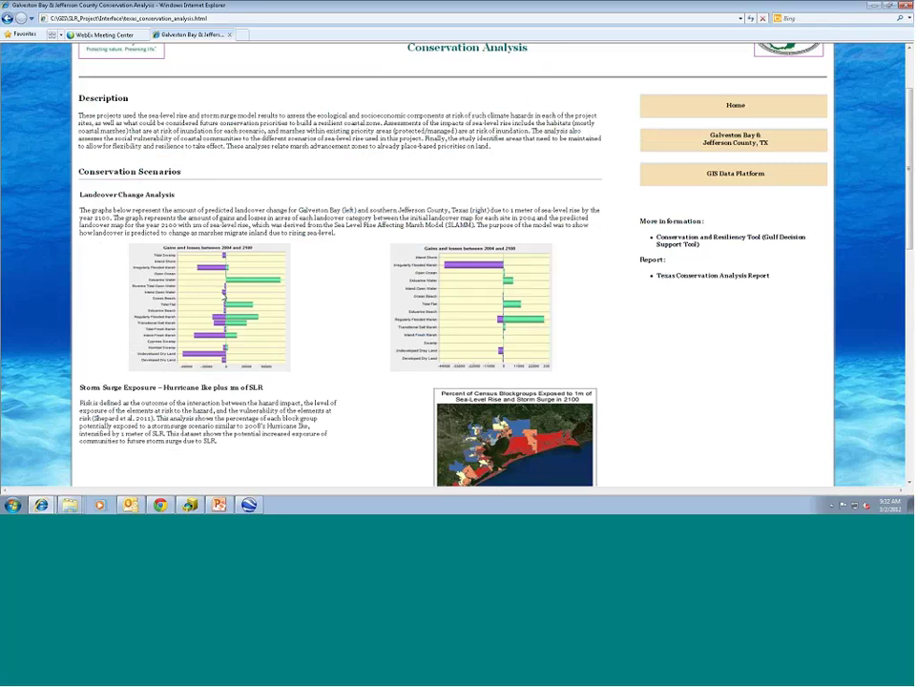
scroll(223, 299, "up", 1)
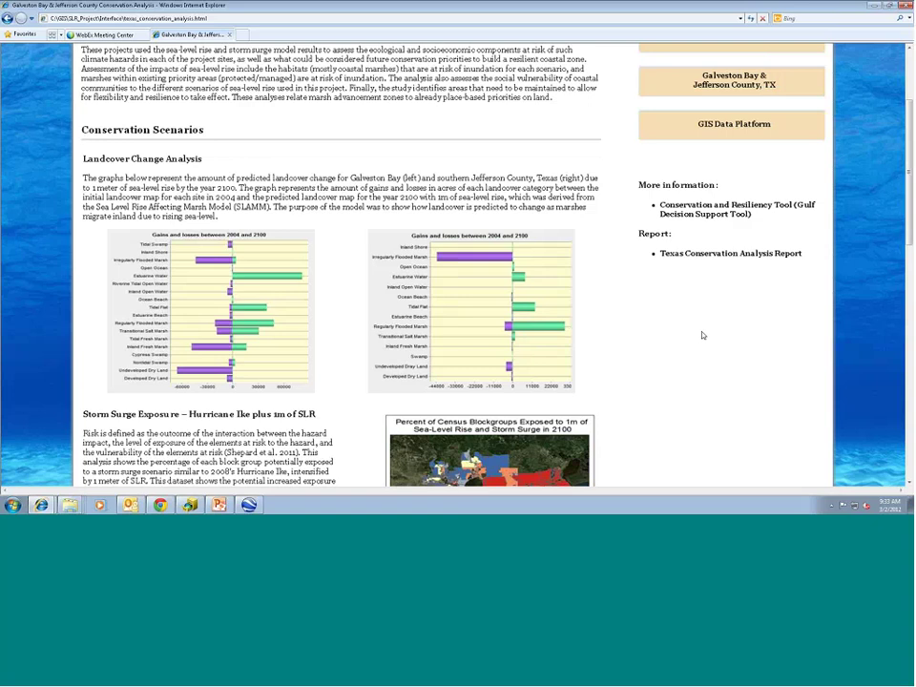
Review the Storm Surge Exposure, Community Resilience Analysis and Future Marsh Management maps, then return to the beginning of the page.
scroll(702, 334, "down", 3)
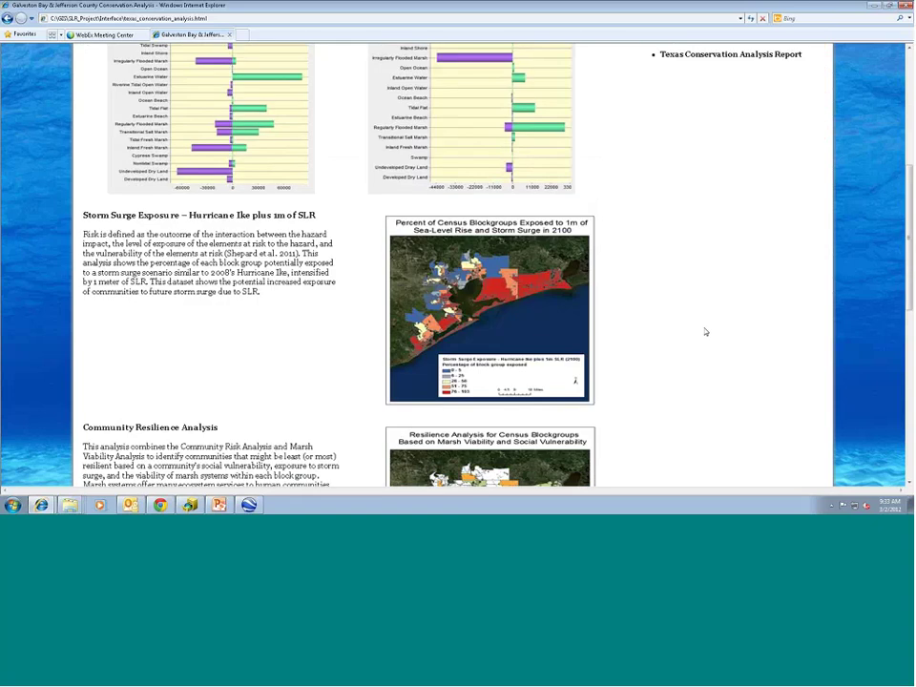
scroll(705, 331, "down", 1)
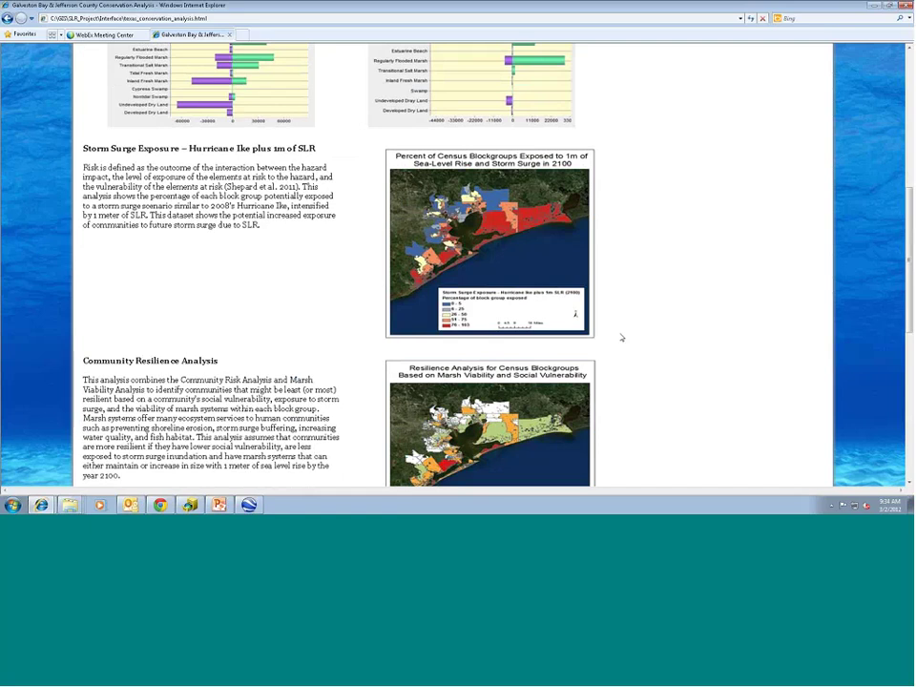
scroll(684, 255, "down", 3)
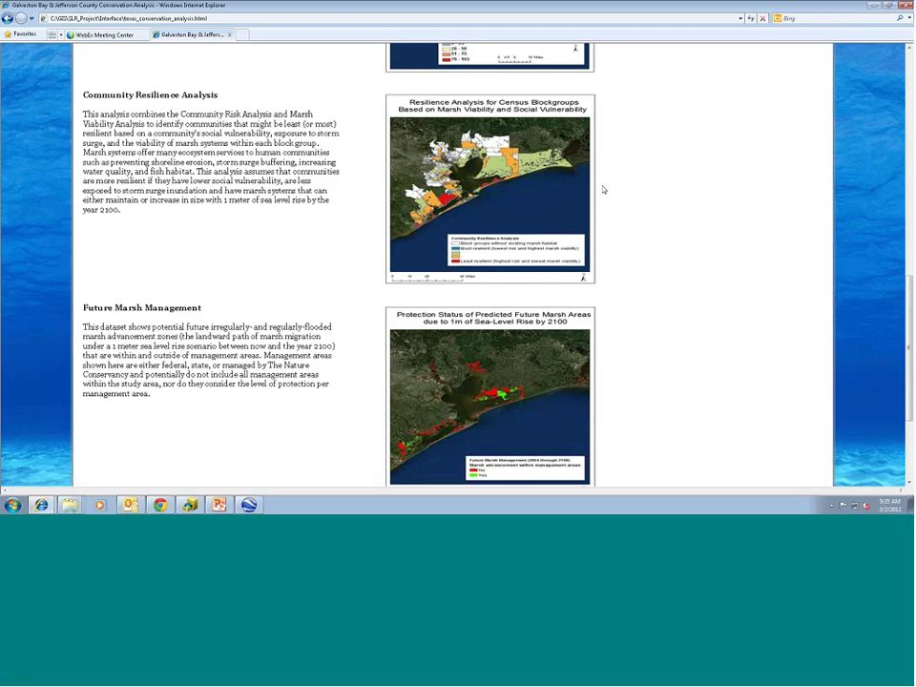
scroll(603, 190, "down", 3)
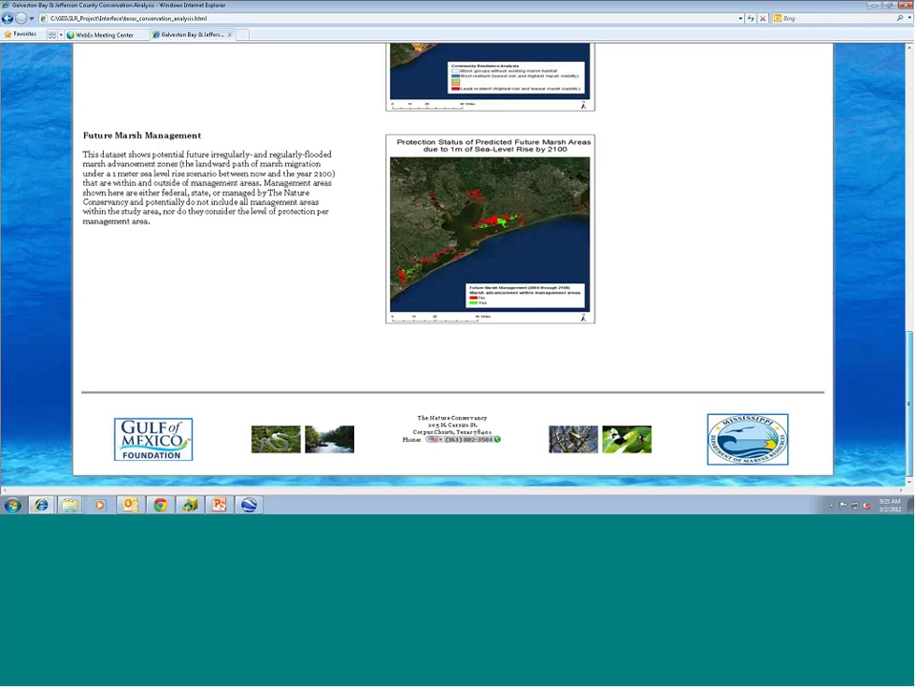
scroll(859, 230, "up", 5)
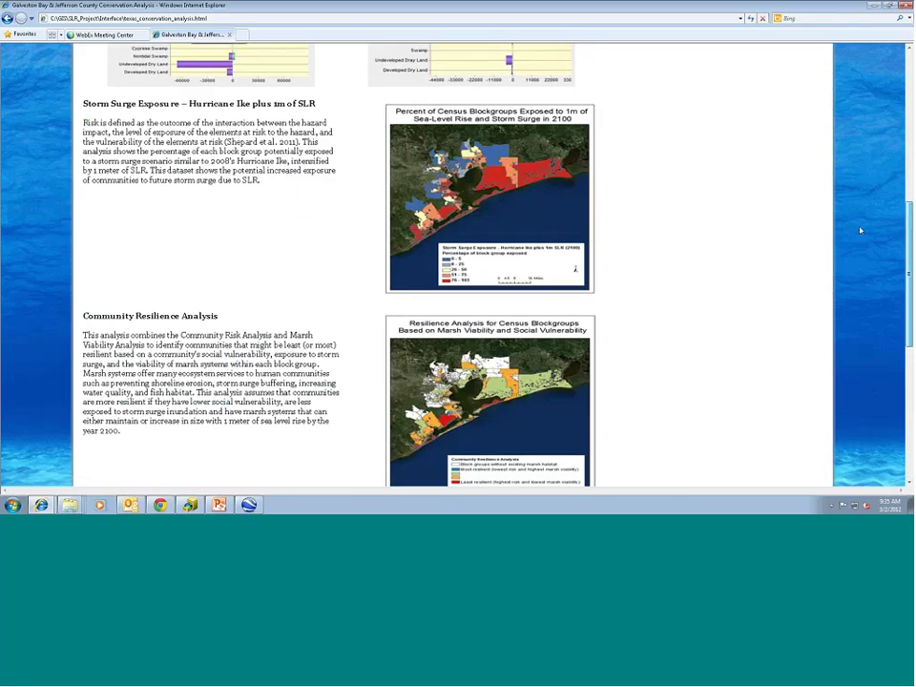
scroll(859, 230, "up", 1)
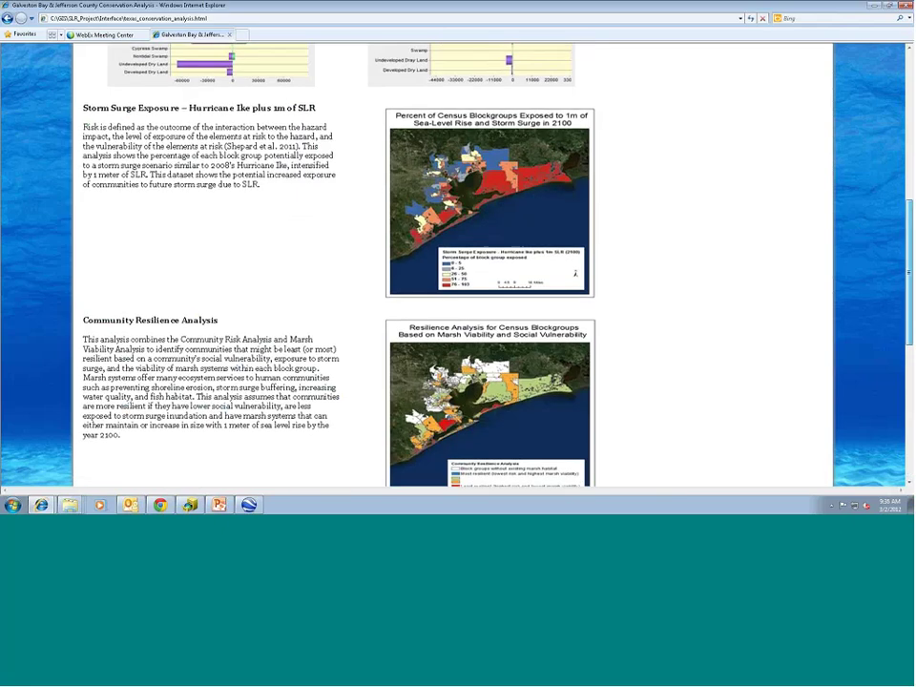
left_click(909, 65)
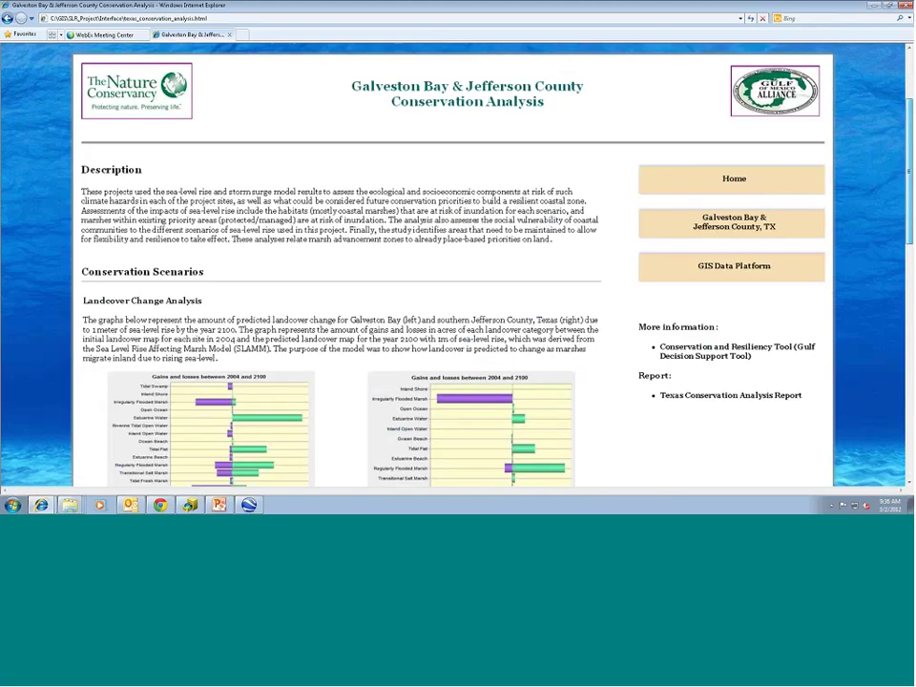
scroll(740, 184, "down", 6)
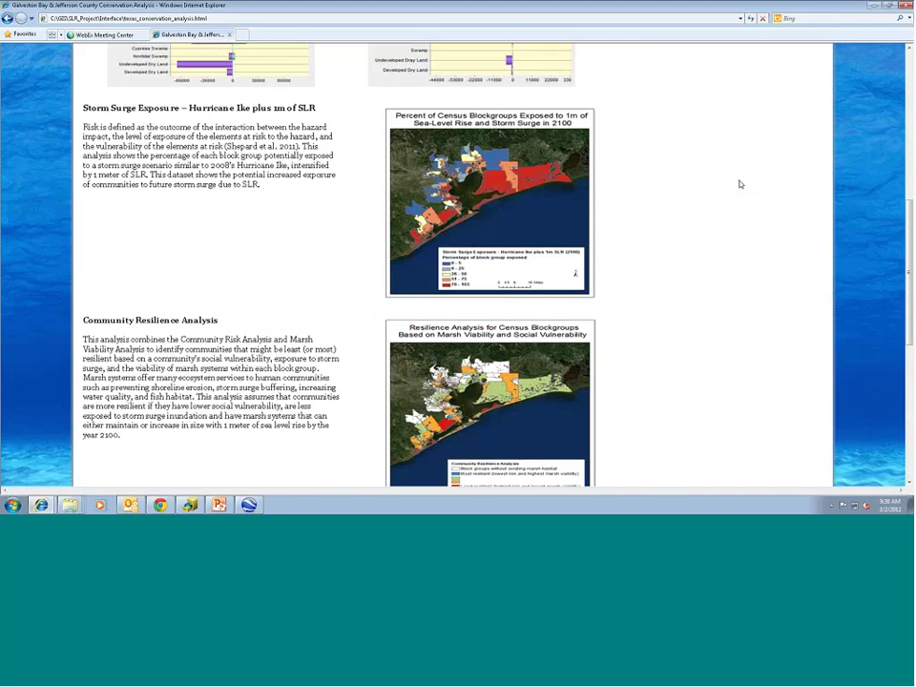
scroll(740, 184, "up", 6)
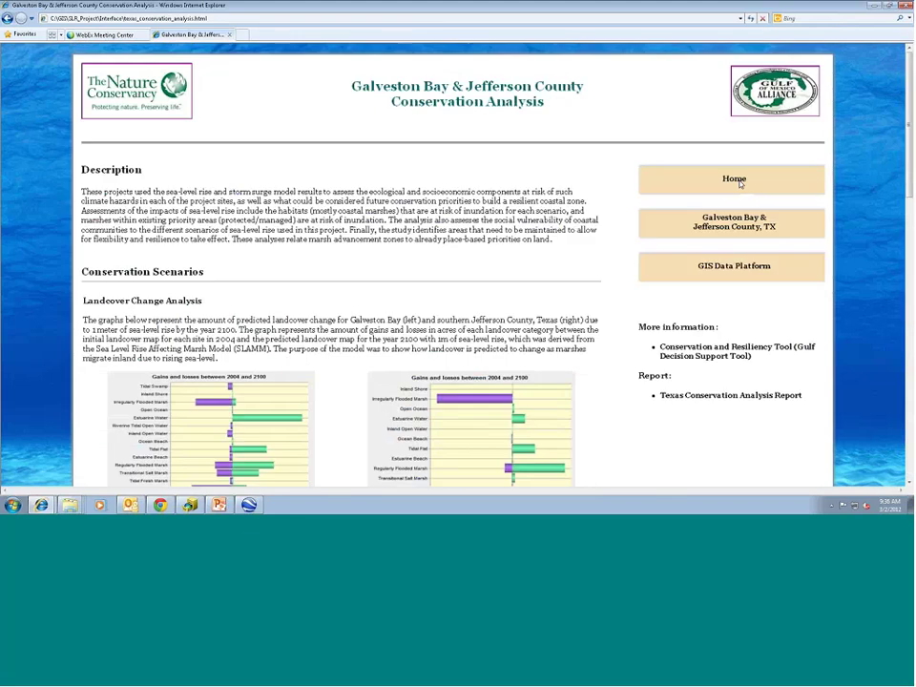
Open the GIS Data Platform page and review the Gulf-wide thematic layers with their geodatabase, MXD and shapefile download options.
left_click(729, 271)
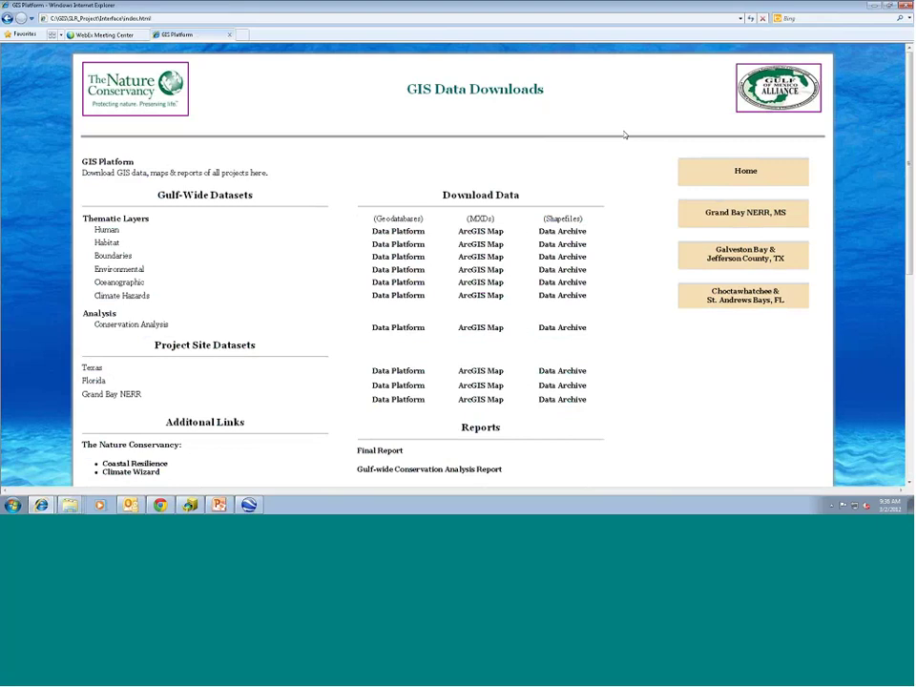
scroll(402, 106, "down", 1)
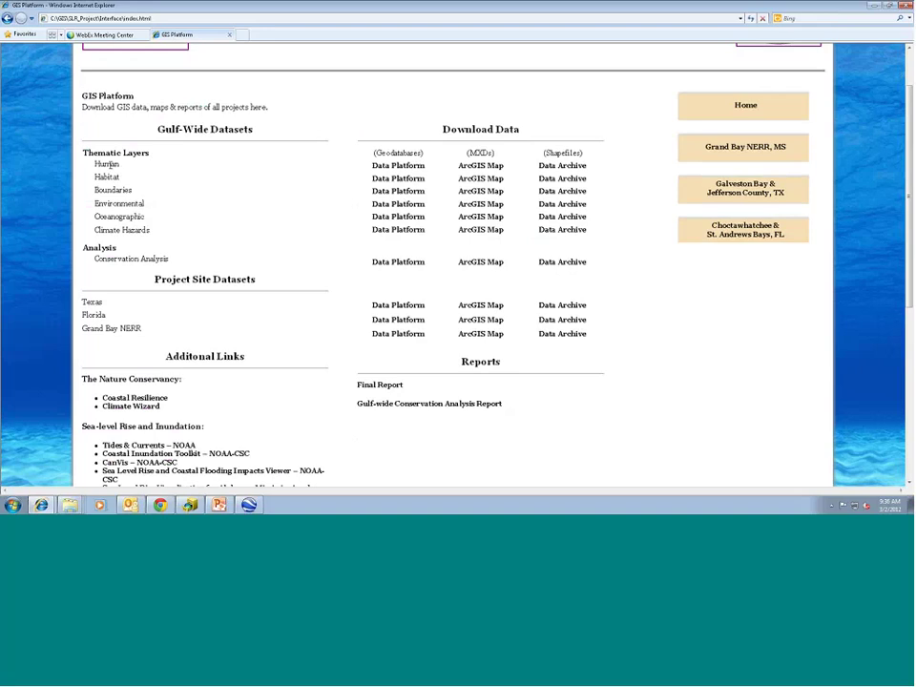
double_click(110, 164)
double_click(107, 177)
left_click(114, 188)
left_click(408, 168)
left_click(568, 166)
left_click(497, 166)
left_click(481, 166)
Open the Climate Hazards data archive, inspect the files in its Floods folder, and close the folder window.
left_click(573, 234)
left_click_drag(541, 146, 497, 138)
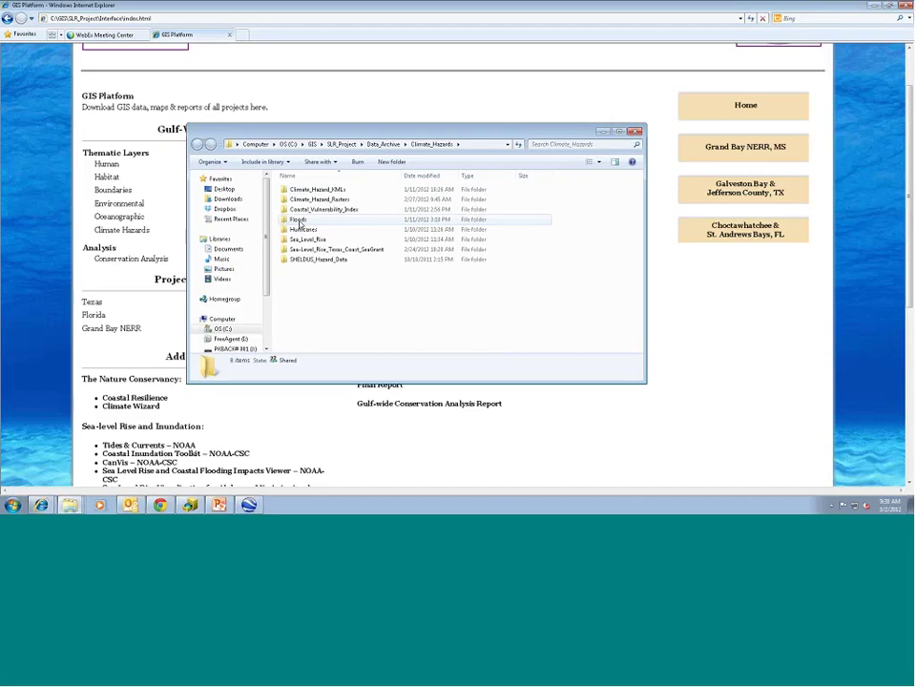
double_click(299, 221)
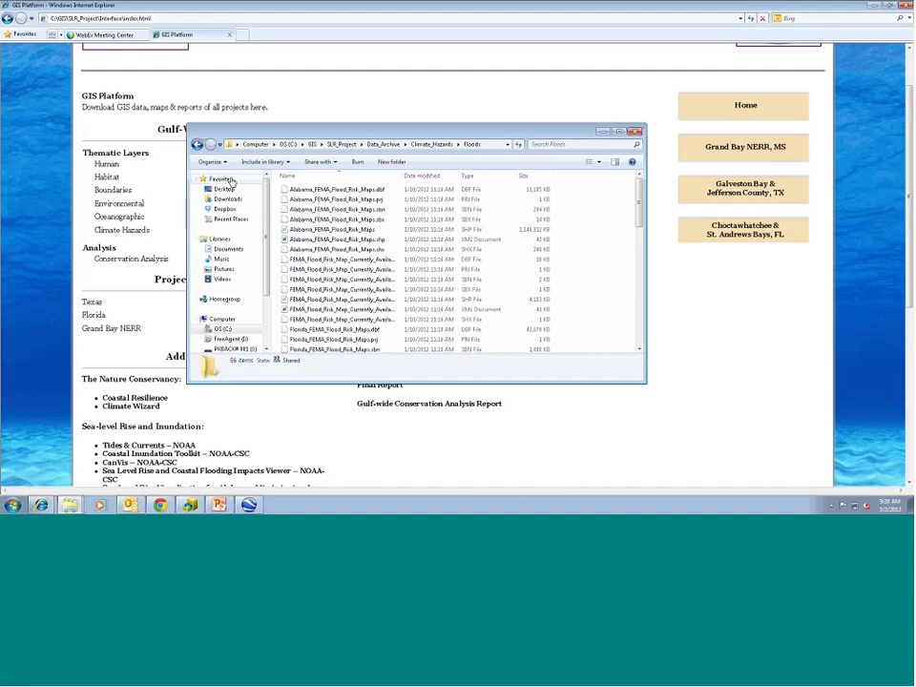
left_click(330, 189)
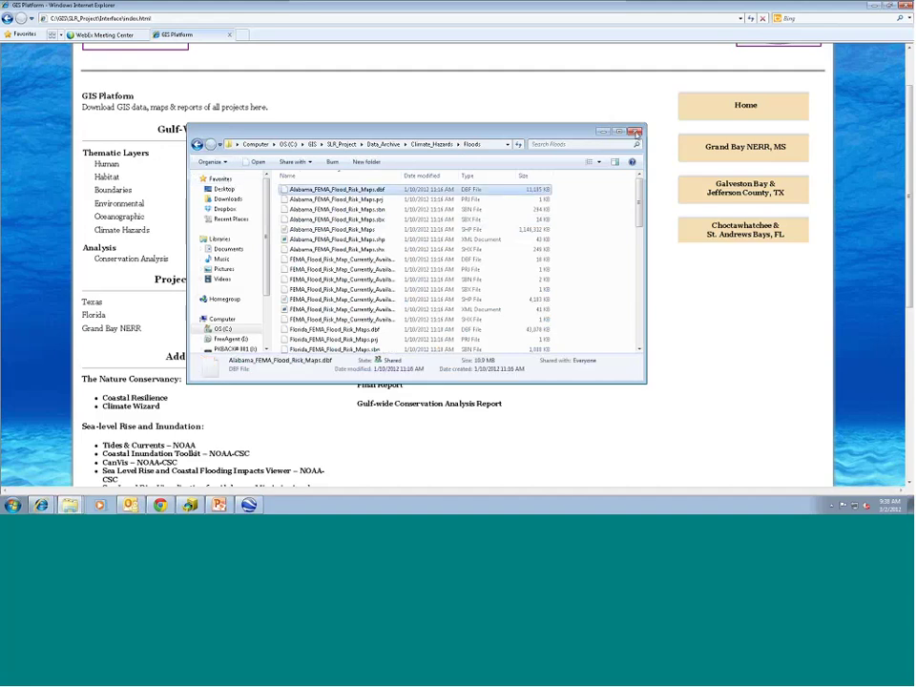
left_click(636, 131)
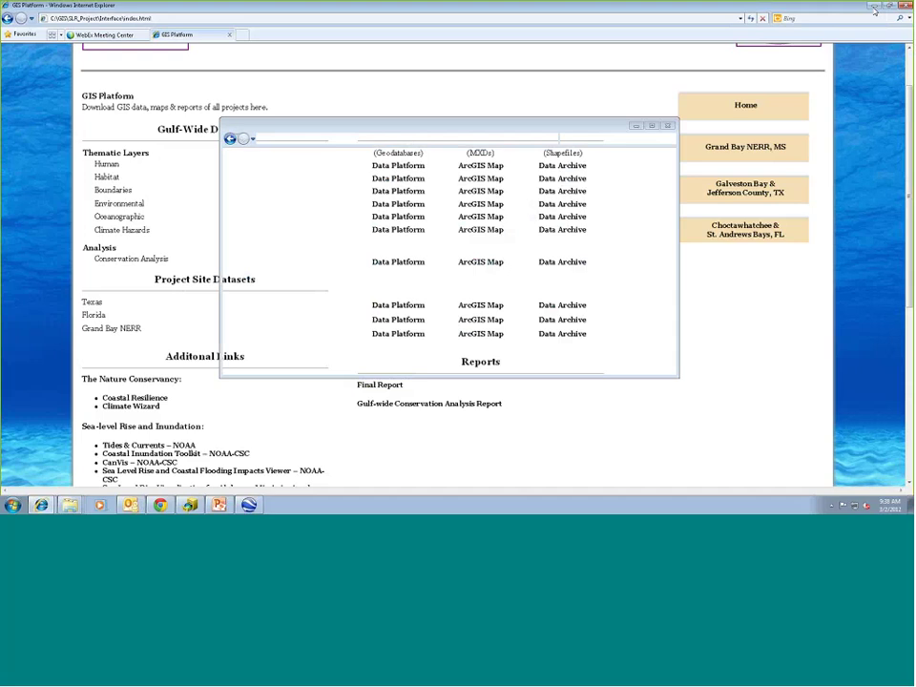
Minimize the browser and display the SLR_Project folder in the file explorer.
left_click(874, 10)
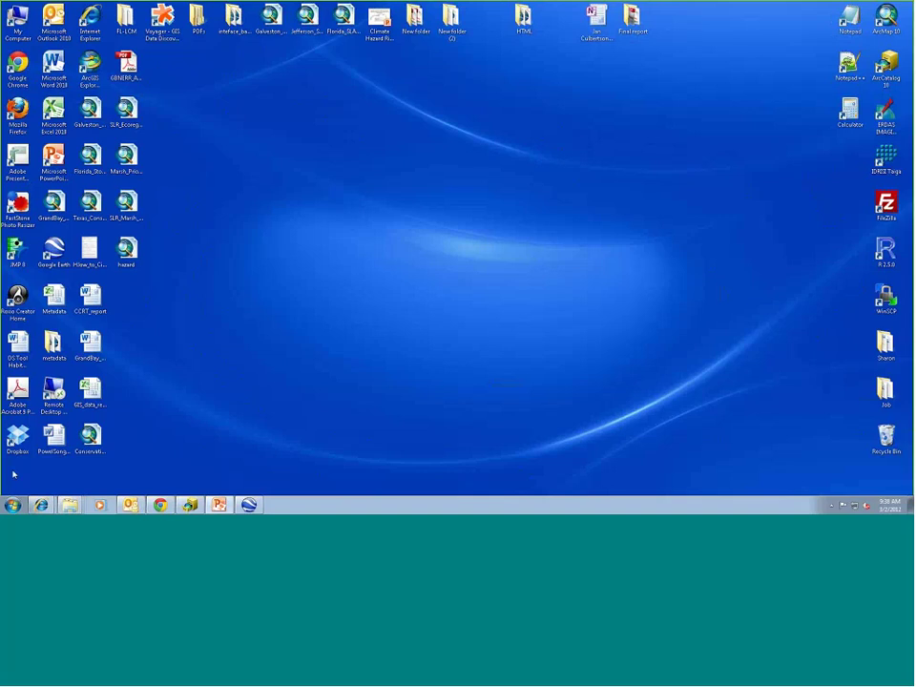
mouse_move(70, 503)
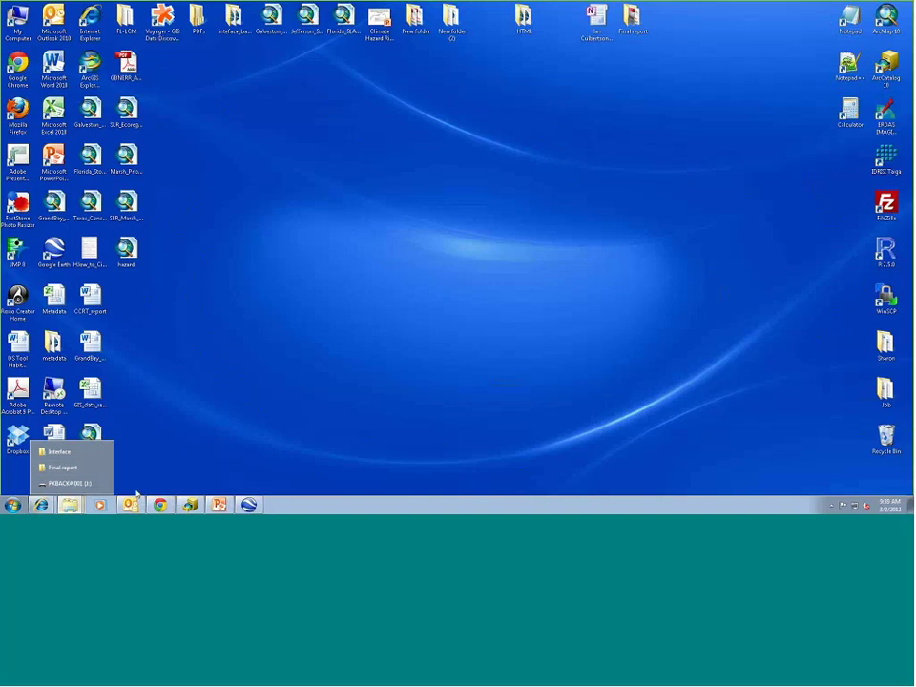
mouse_move(65, 458)
key("BackSpace")
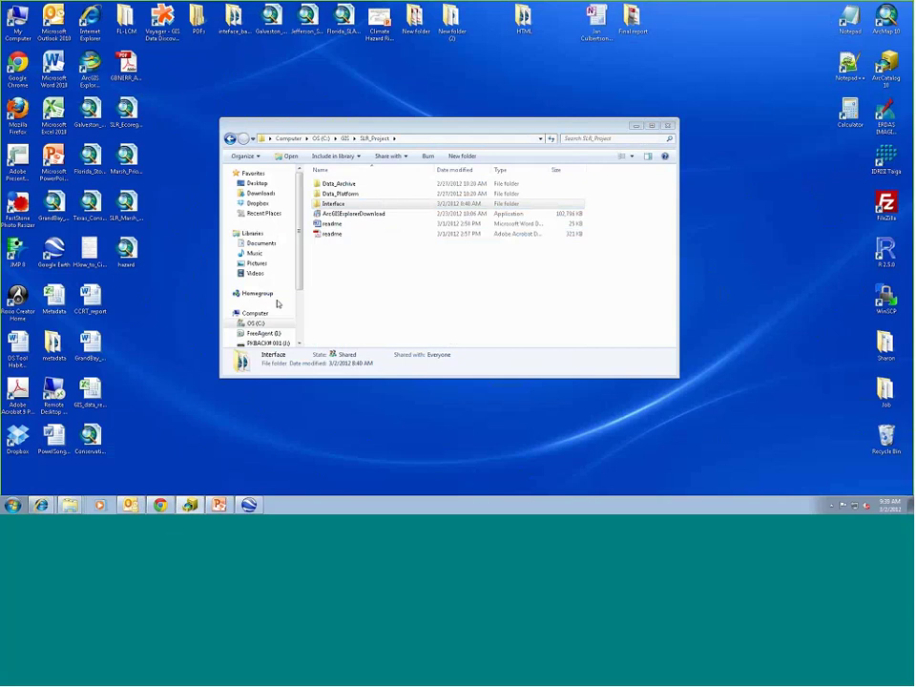
mouse_move(148, 160)
left_mouse_down()
mouse_move(2, 487)
mouse_move(278, 133)
left_mouse_up()
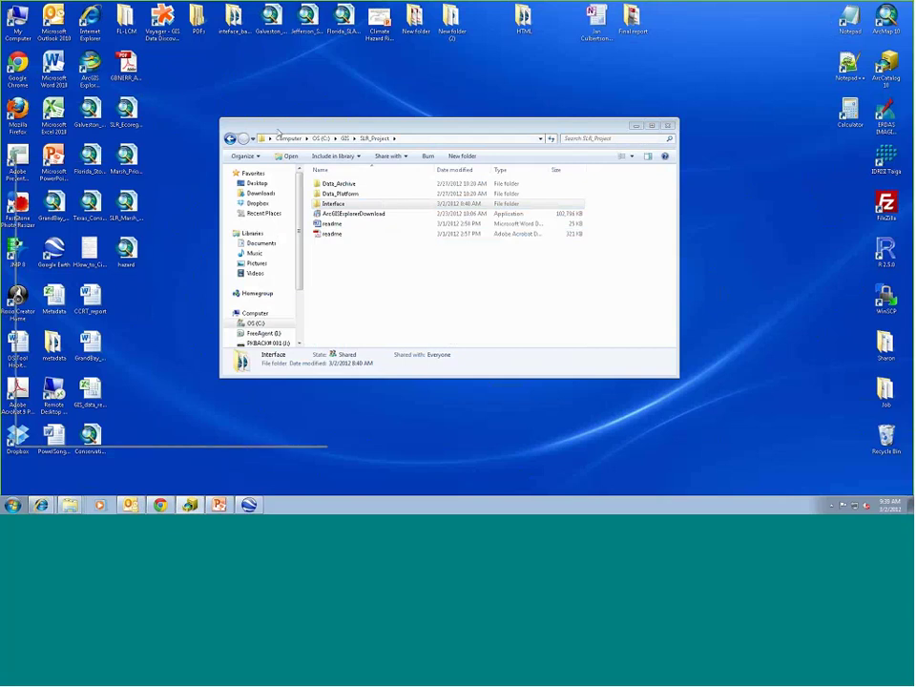
Switch to ArcCatalog, maximize it, and expand Data_Platform, Climate_Hazards and the Climate_Hazards.gdb geodatabase under SLR_Project.
left_click_drag(148, 114, 567, 420)
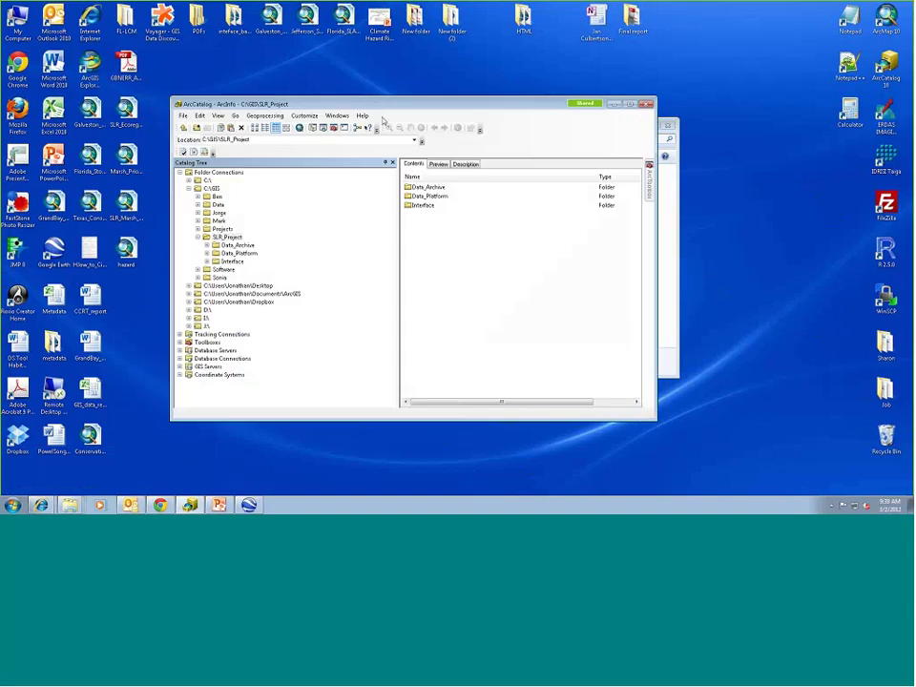
double_click(465, 99)
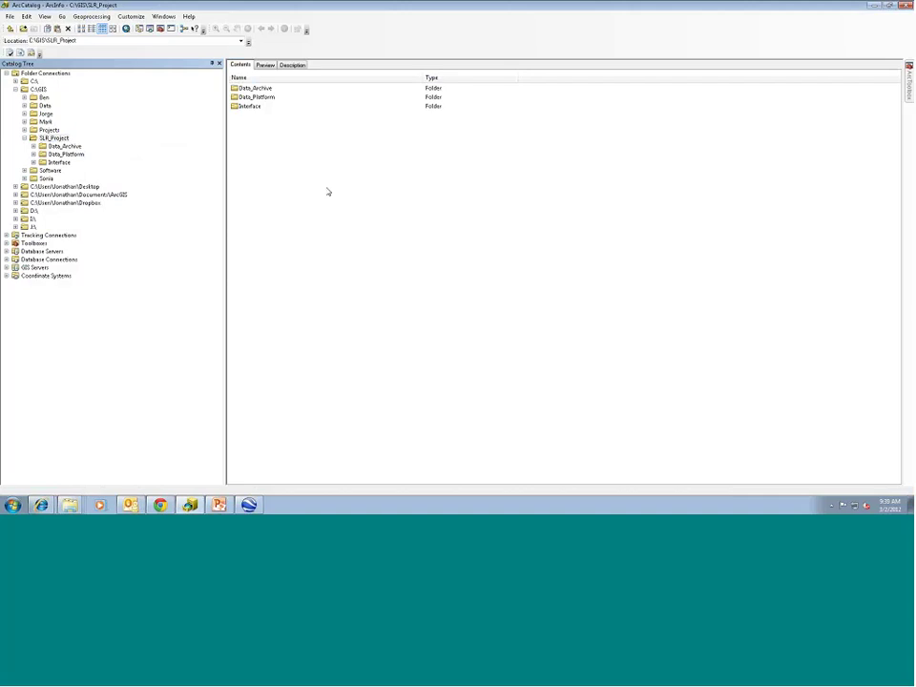
double_click(255, 97)
left_click(33, 154)
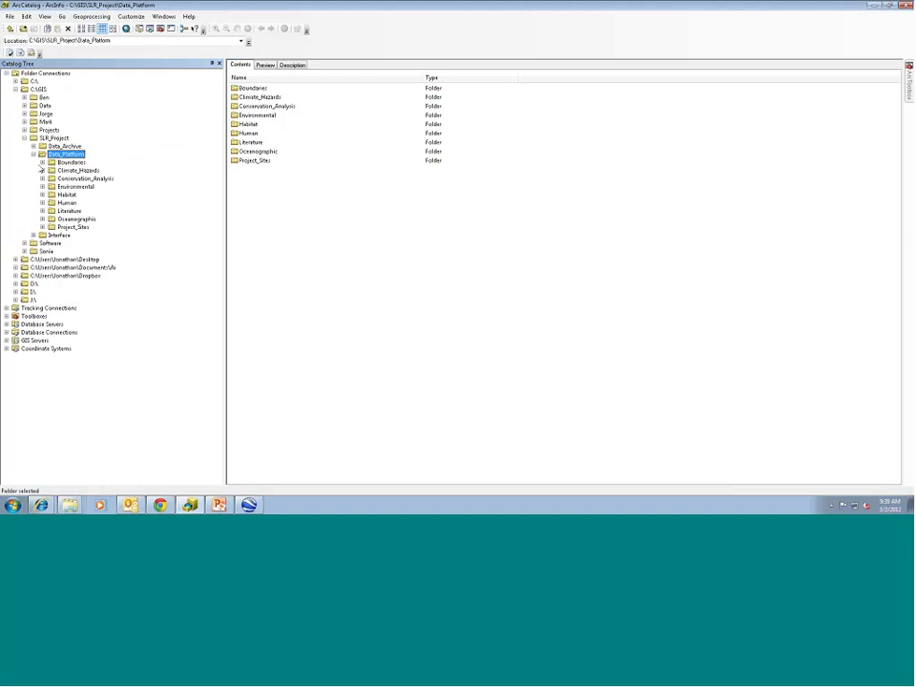
left_click(42, 164)
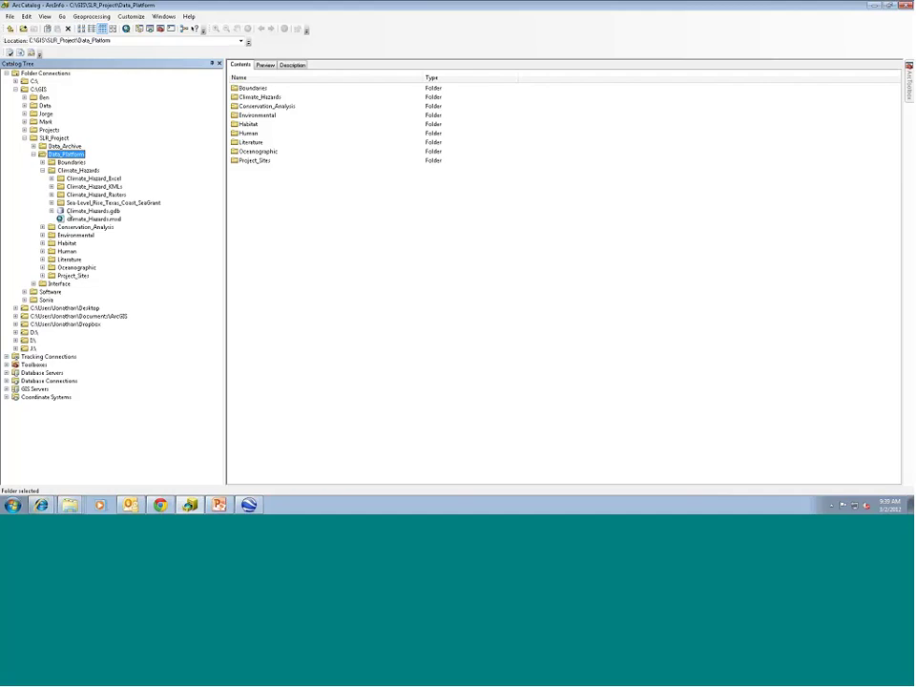
left_click(51, 211)
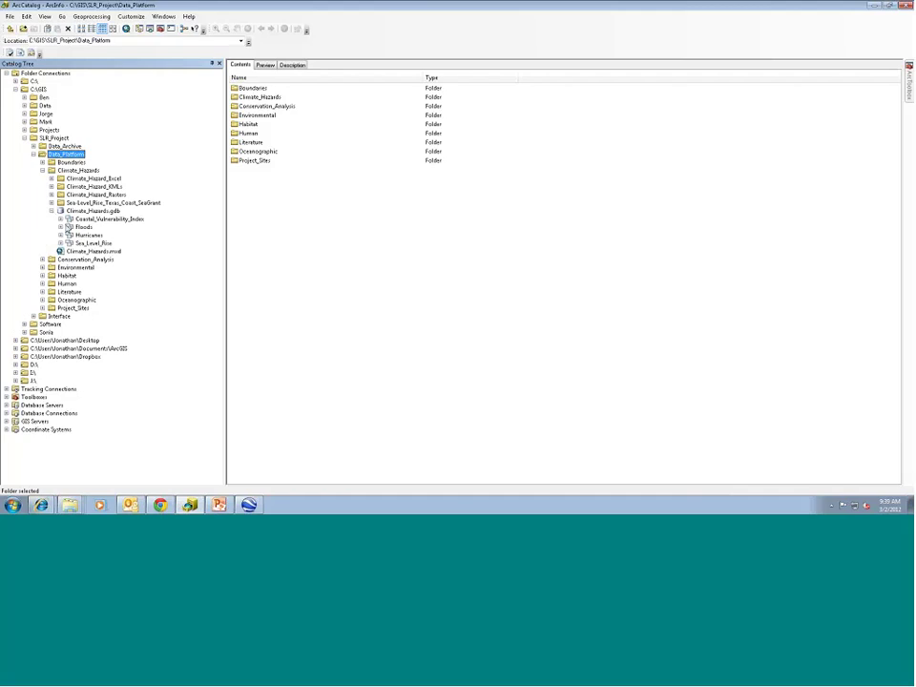
Examine the feature classes in the Floods and Hurricanes datasets of Climate_Hazards.gdb, collapsing each dataset after viewing it.
key("F5")
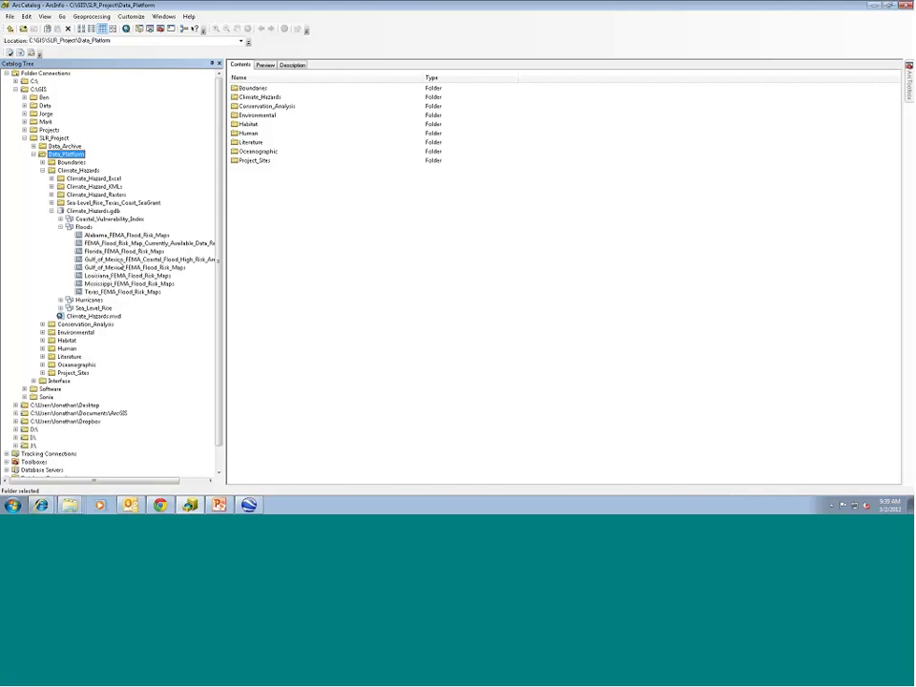
left_click_drag(124, 258, 114, 227)
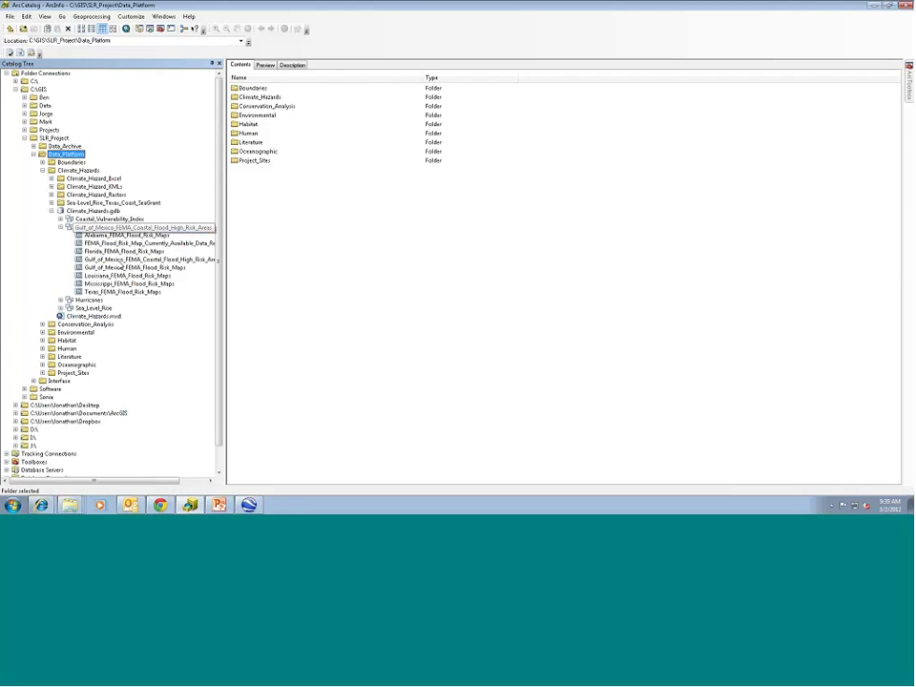
left_click_drag(114, 227, 63, 232)
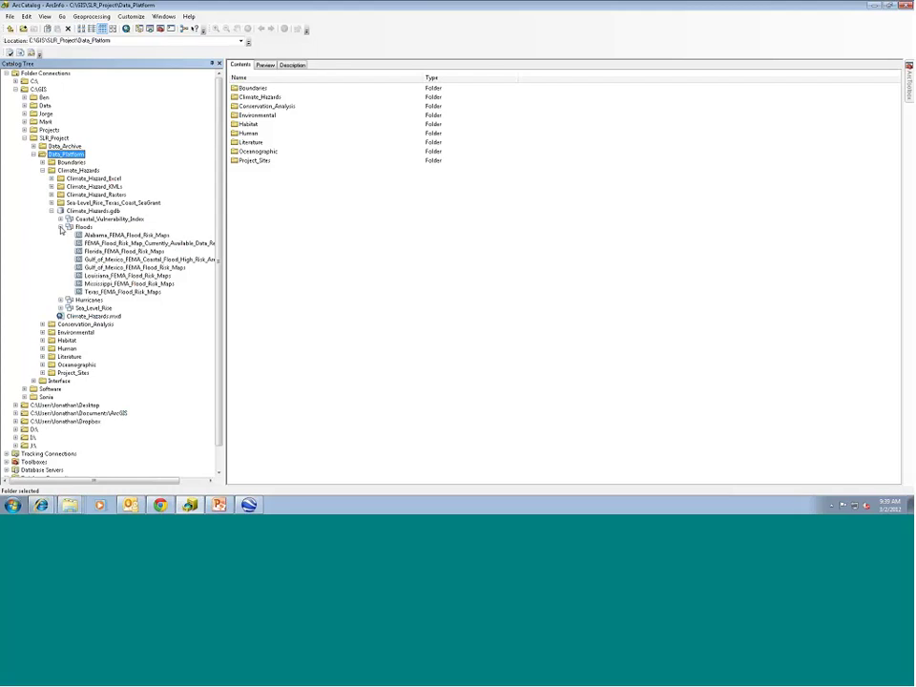
left_click(60, 227)
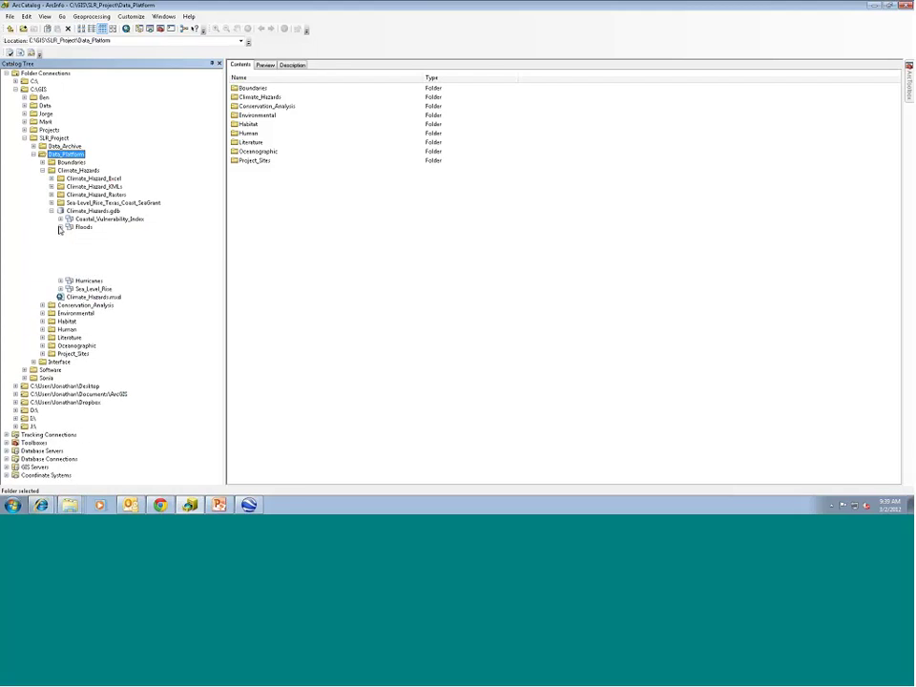
left_click(60, 227)
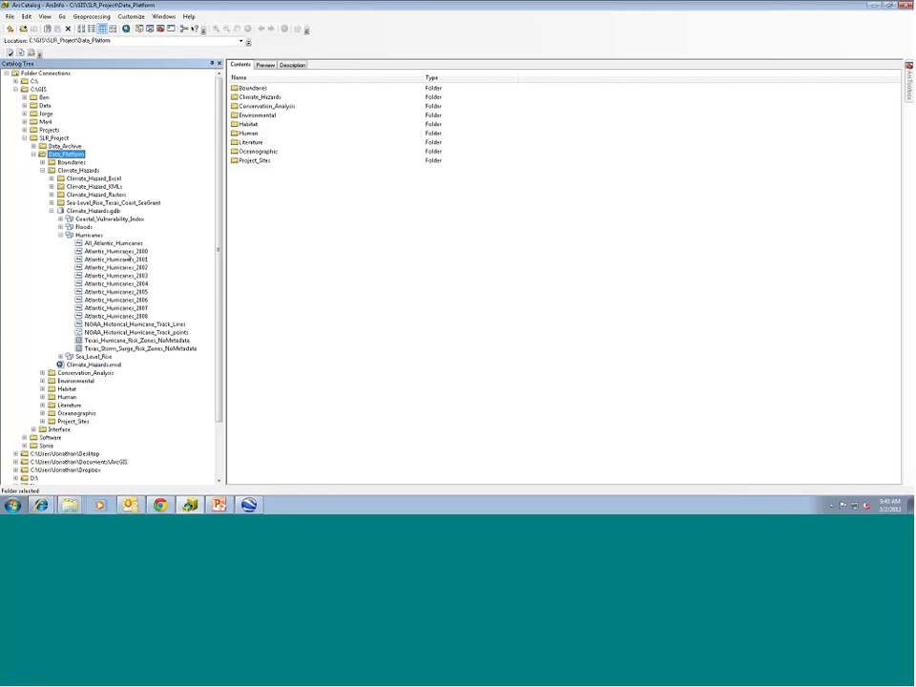
left_click(60, 235)
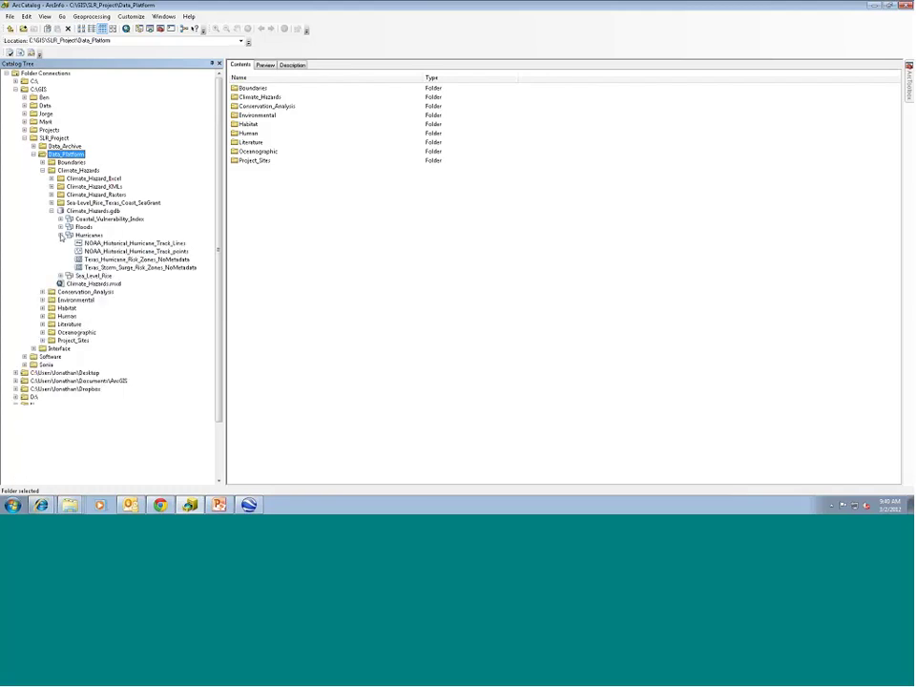
Examine the Atlantic_Hurricanes_2000 feature class in the Hurricanes dataset, select the Data_Archive folder, and collapse the Hurricanes and Climate_Hazards branches.
left_click(60, 235)
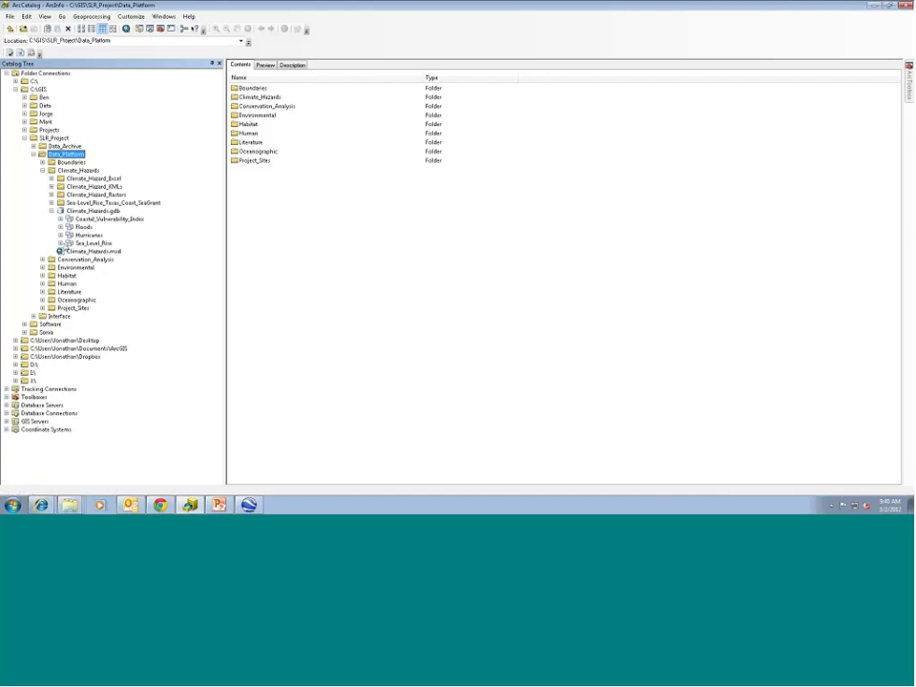
left_click(60, 235)
left_click(117, 251)
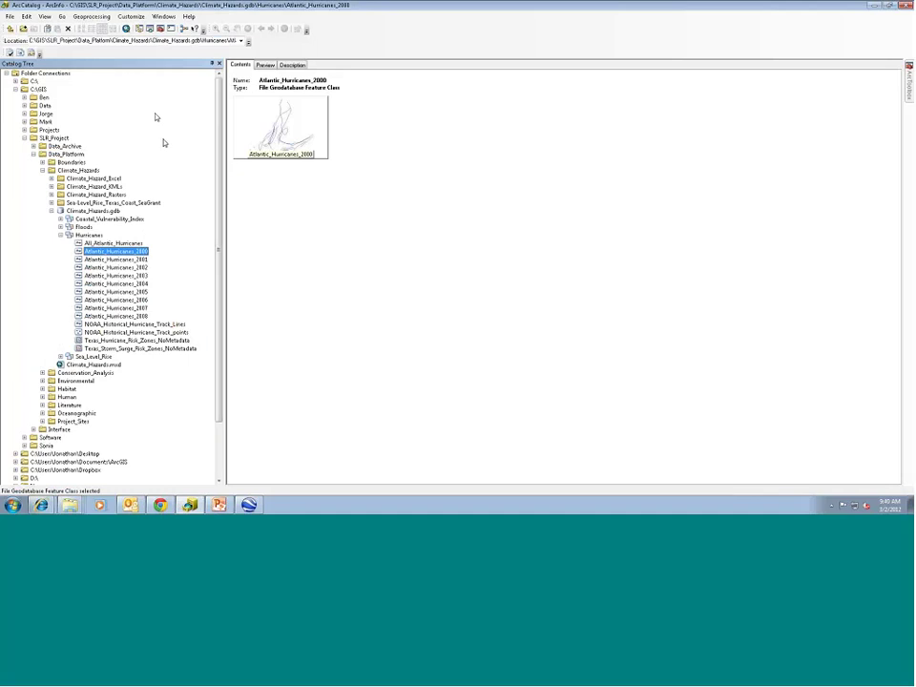
left_click(65, 145)
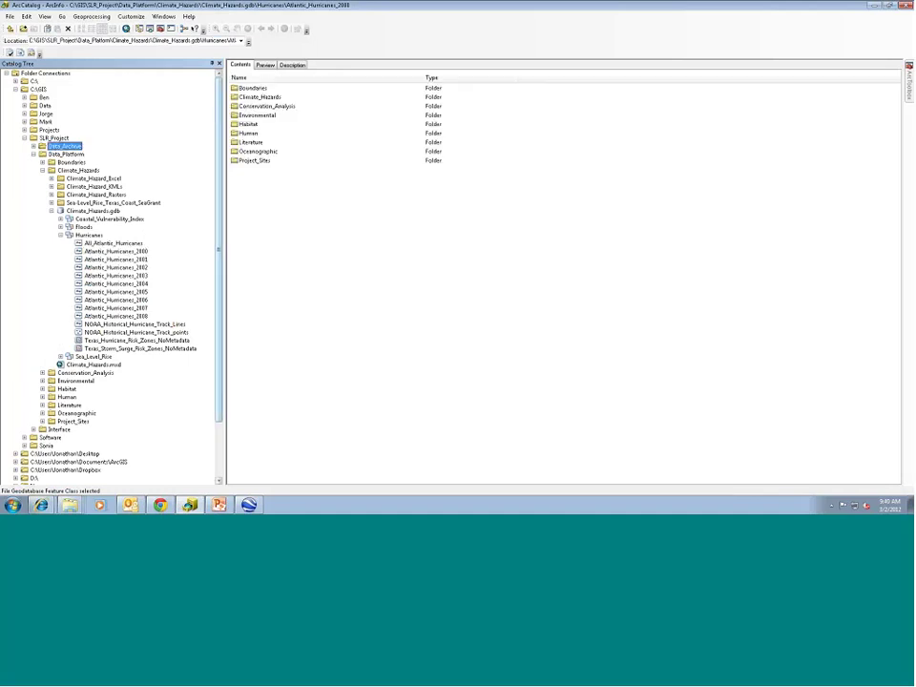
left_click(60, 234)
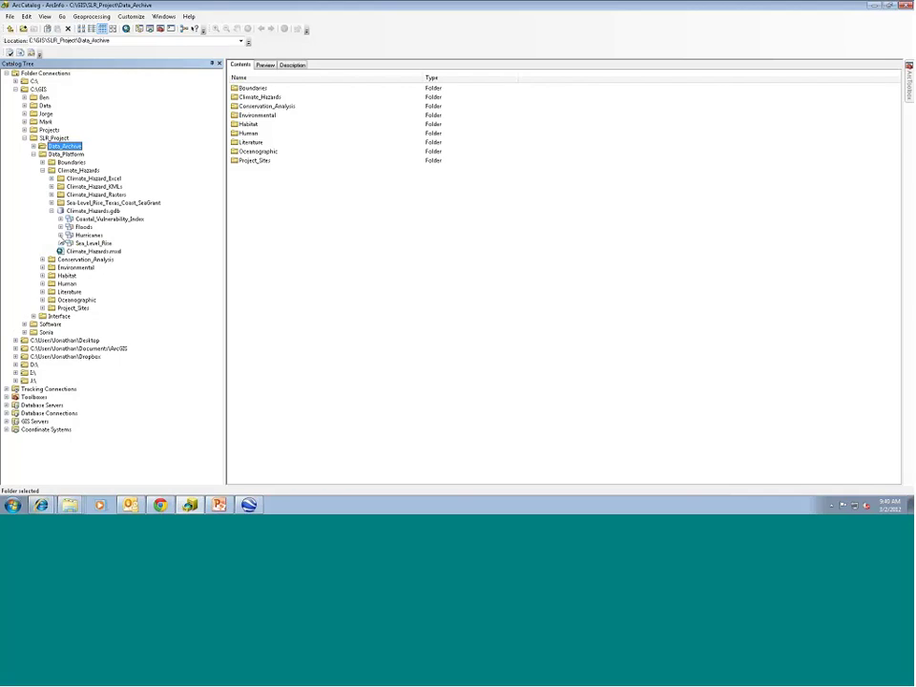
left_click(42, 169)
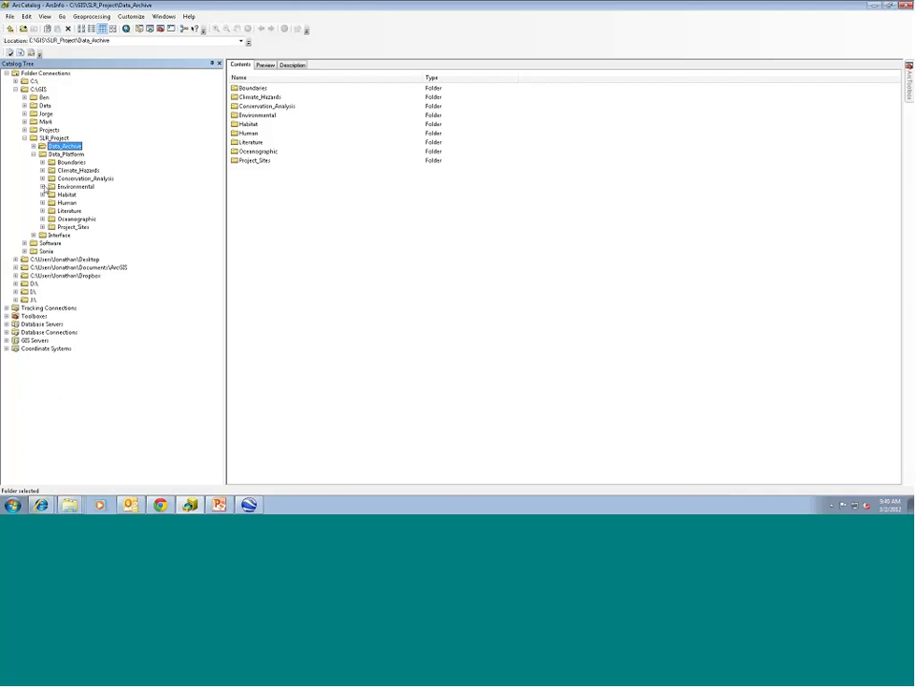
Expand the Environmental folder and Environmental.gdb to view its datasets, refresh the catalog tree, and collapse the folder.
left_click(42, 187)
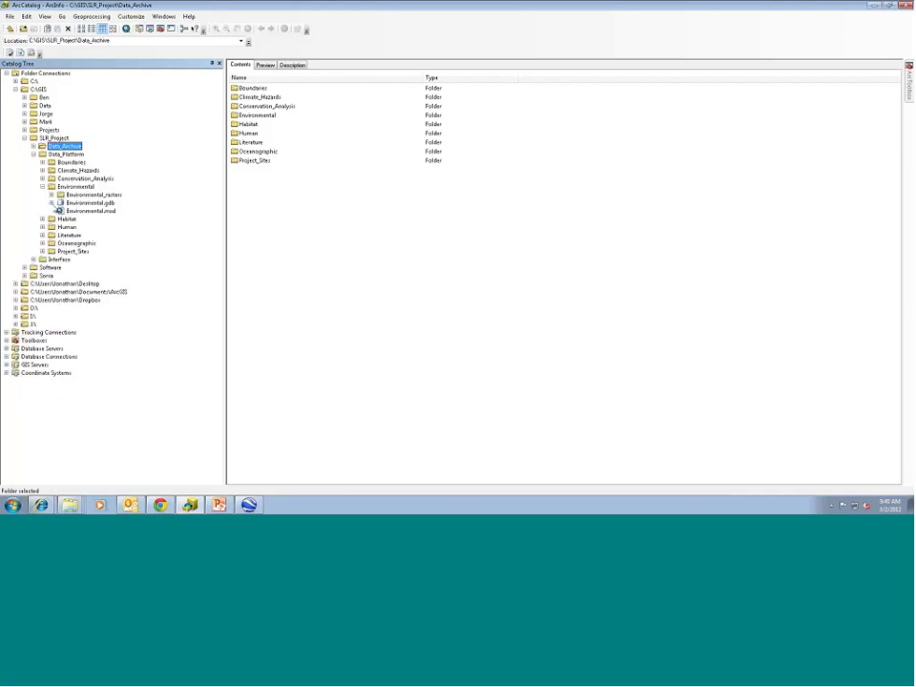
left_click(51, 204)
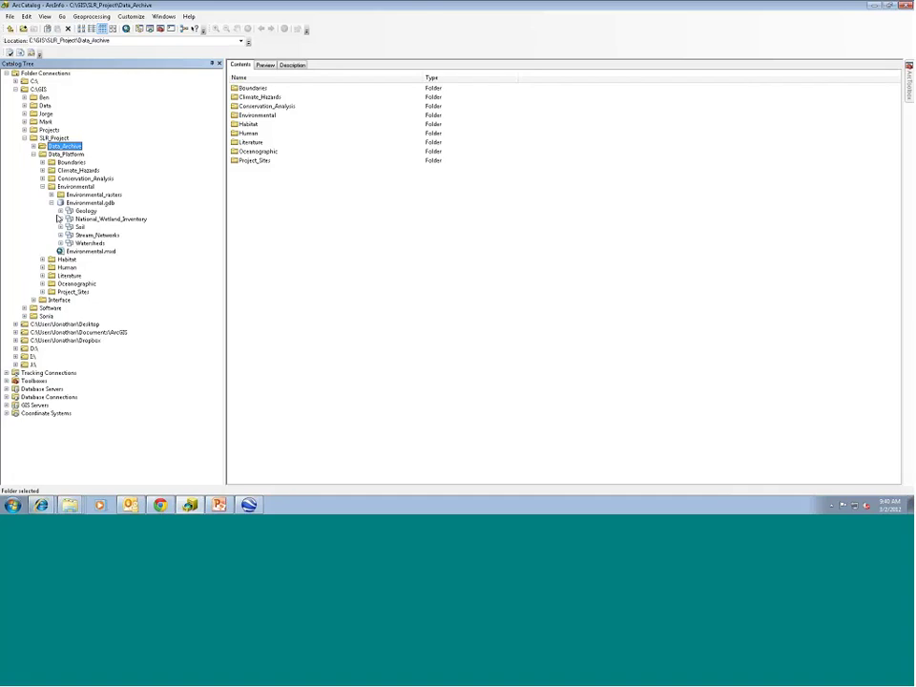
key("F5")
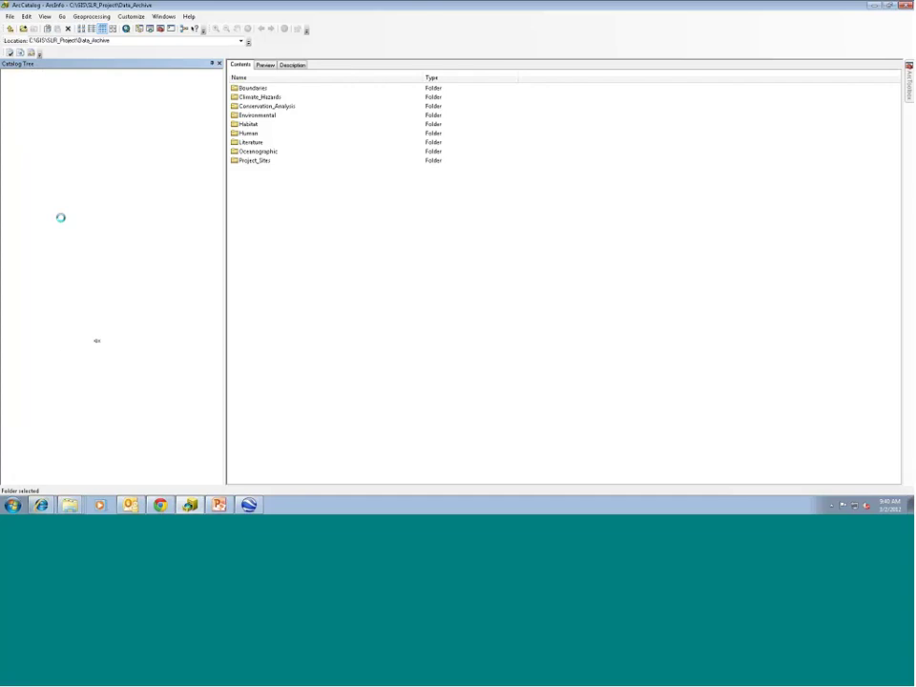
left_click(61, 220)
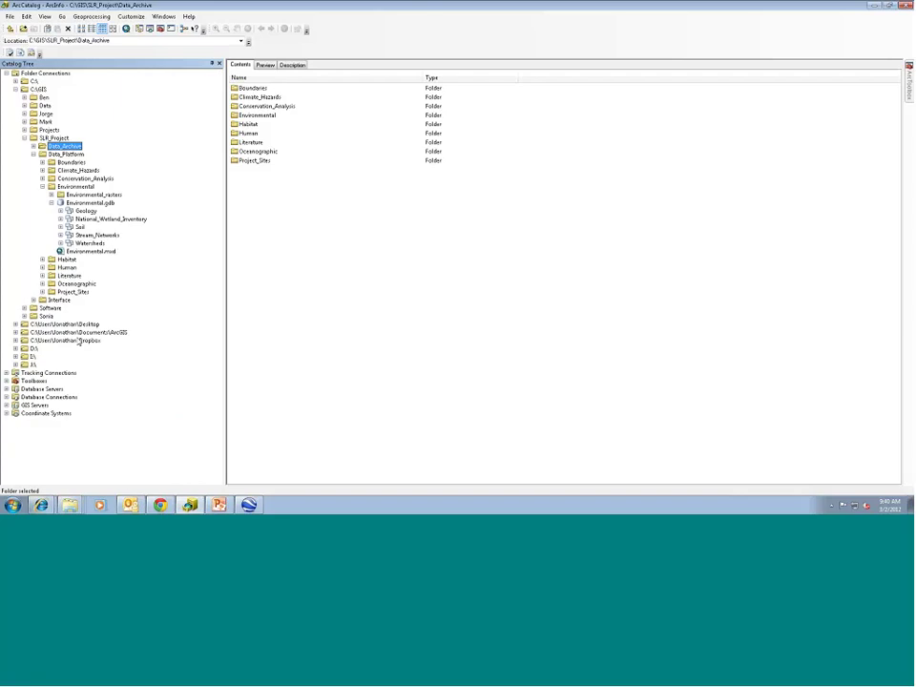
left_click(42, 186)
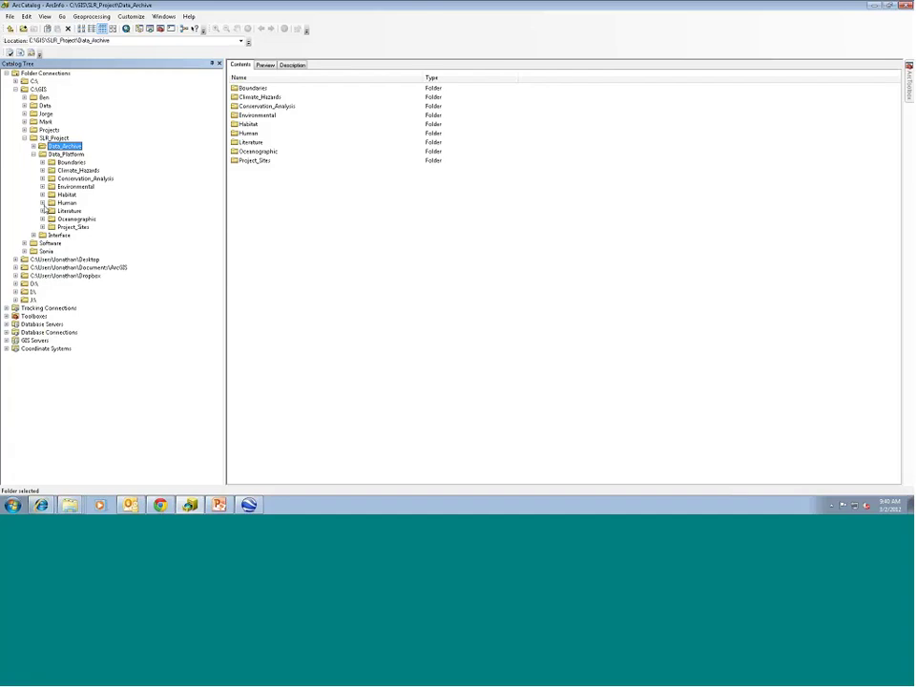
Expand the Habitat folder and Habitat.gdb, and inspect the Coral_Reefs and Mangroves datasets, collapsing each one after viewing.
left_click(43, 194)
left_click(52, 211)
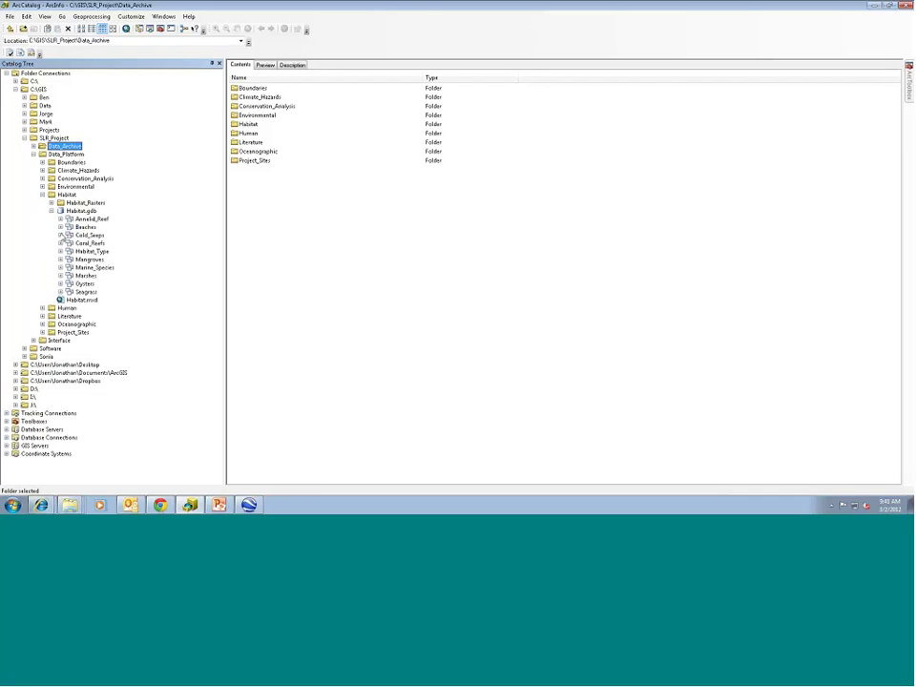
left_click(60, 243)
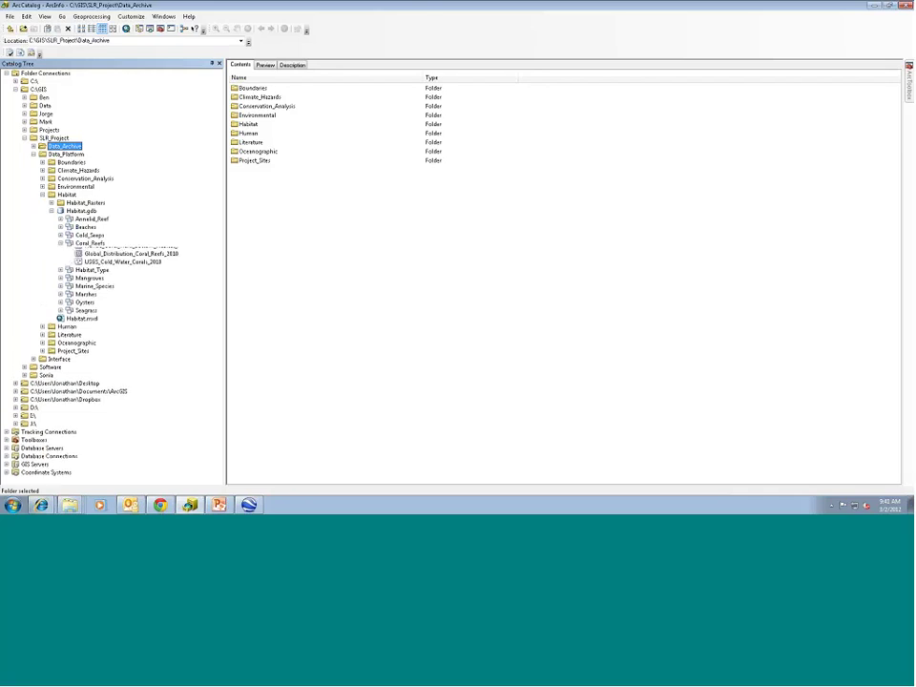
left_click(60, 243)
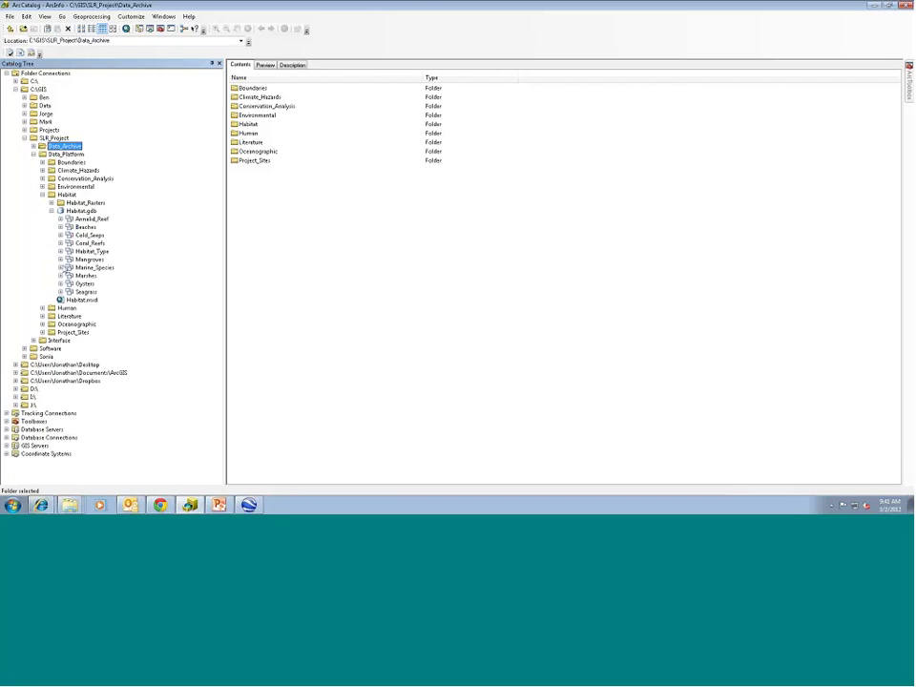
left_click(60, 259)
left_click(60, 259)
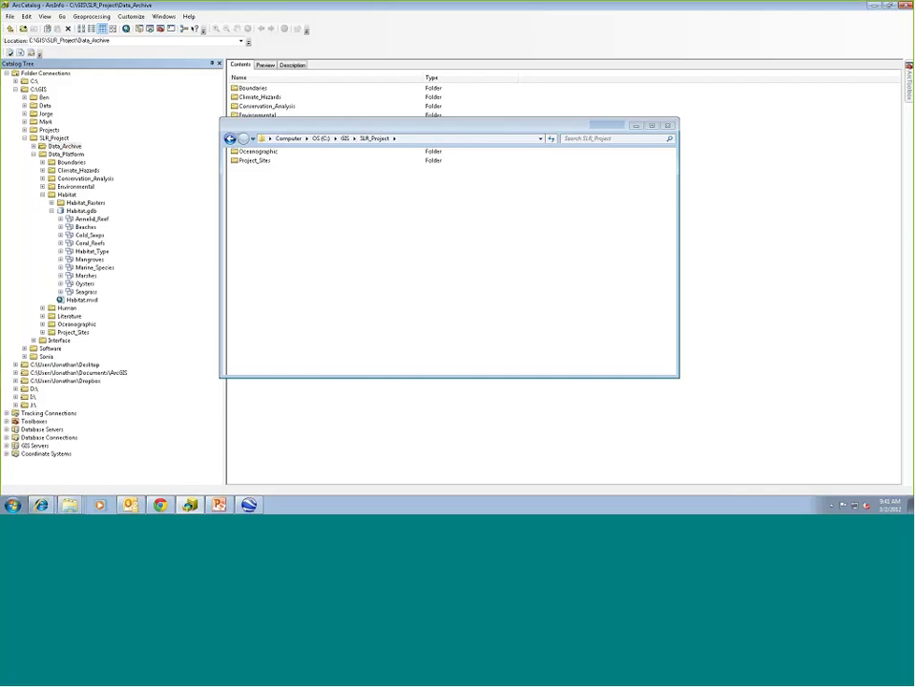
Minimize ArcCatalog, move the browser window showing the SLAMM-View site into view, and maximize it.
left_click(875, 6)
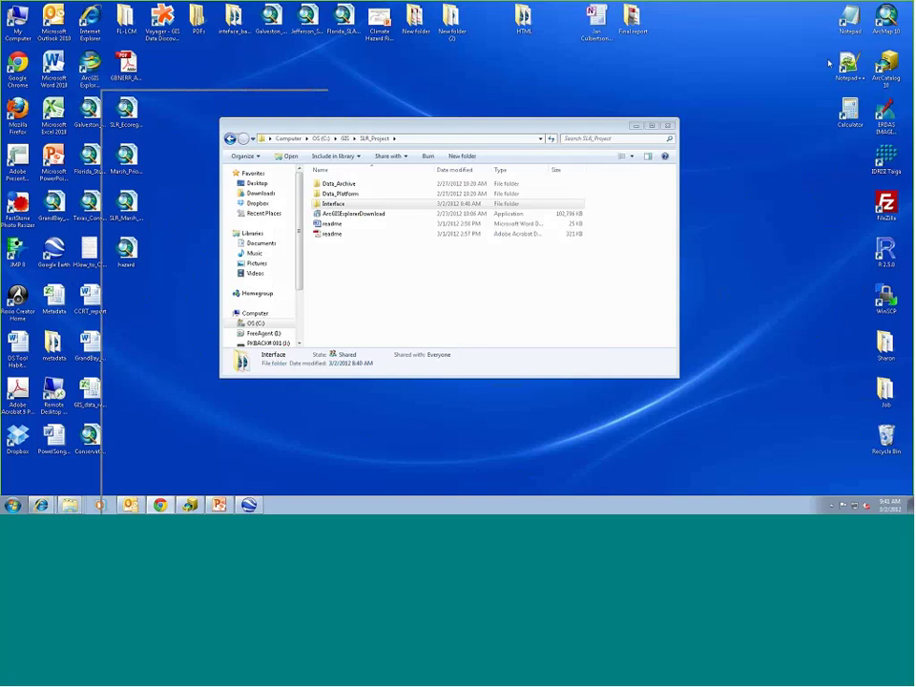
left_click_drag(829, 64, 744, 59)
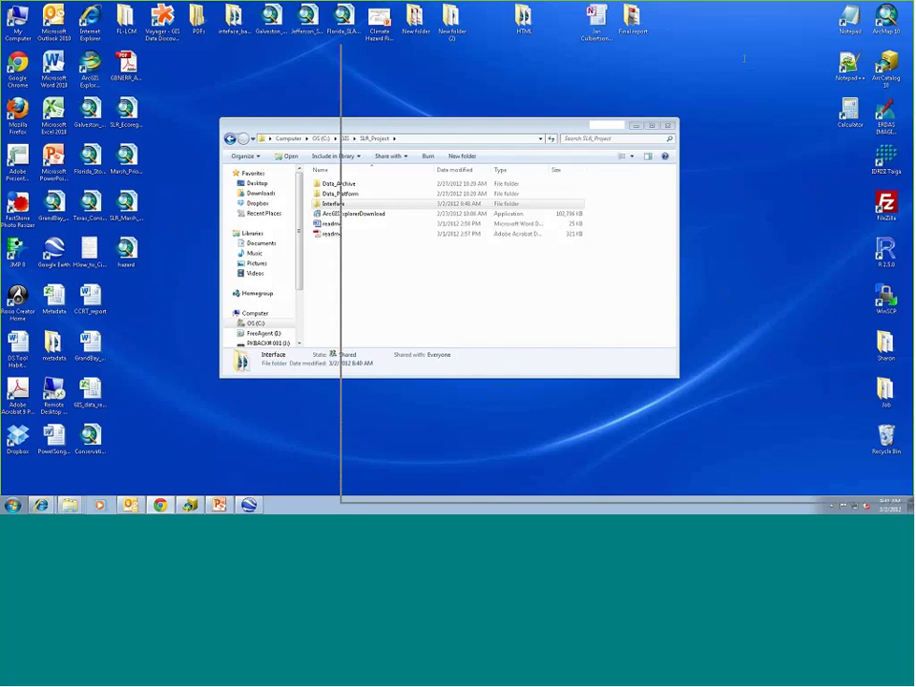
left_click_drag(743, 59, 663, 54)
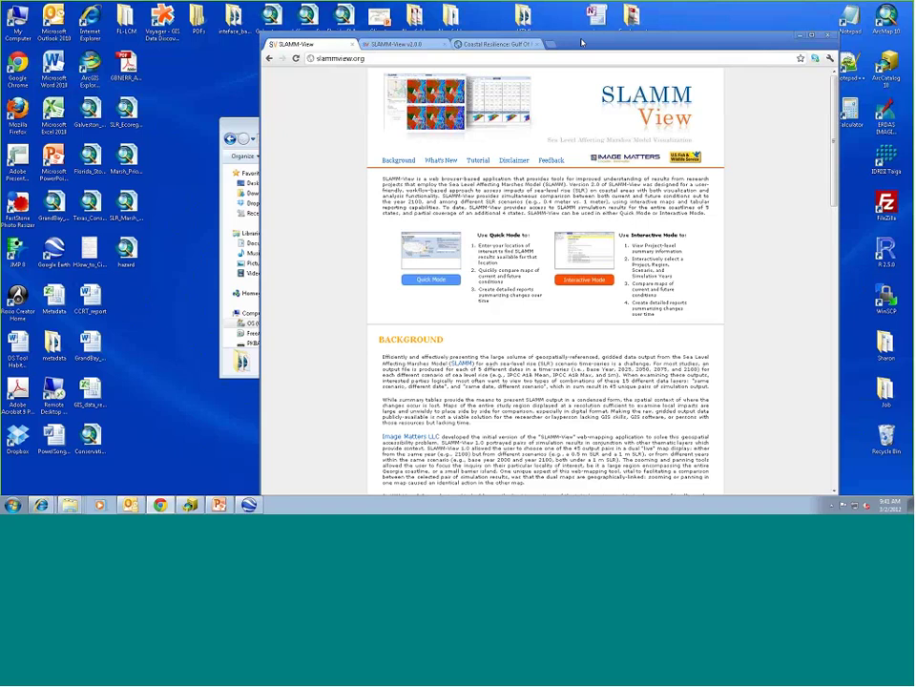
left_click_drag(405, 43, 407, 41)
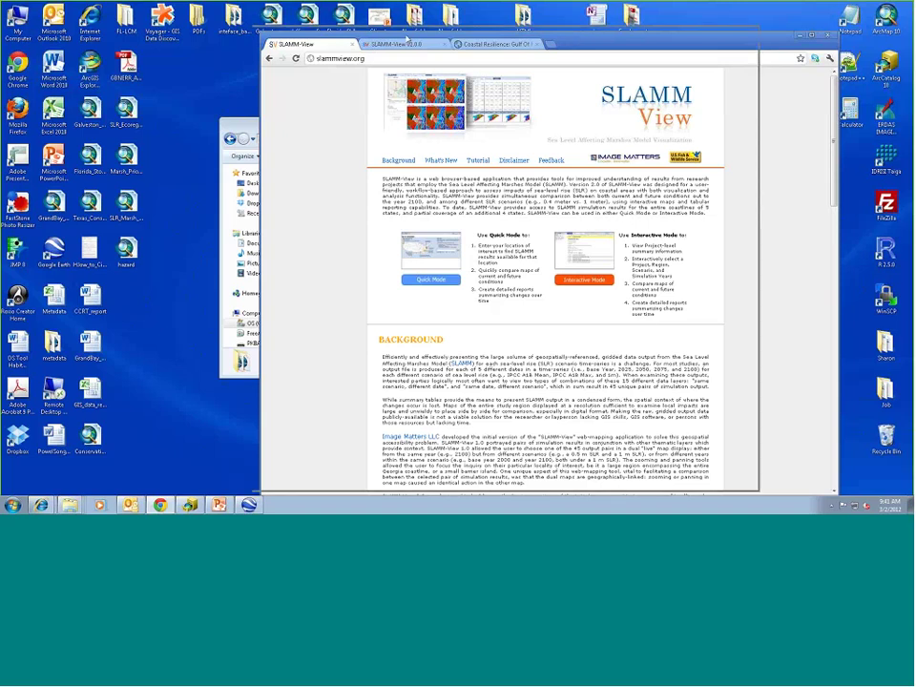
left_click_drag(407, 41, 239, 39)
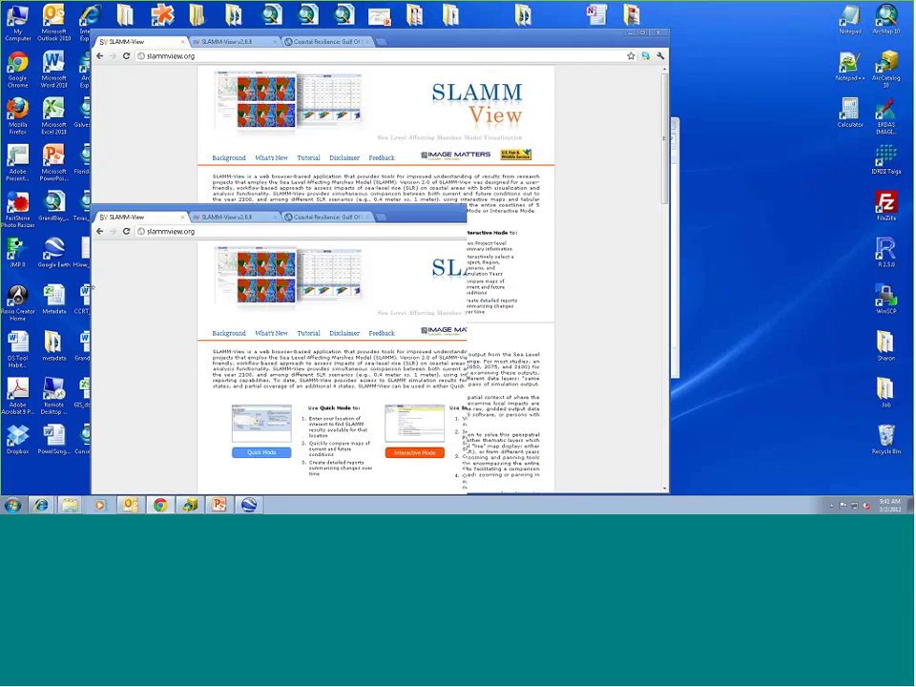
key("super+Up")
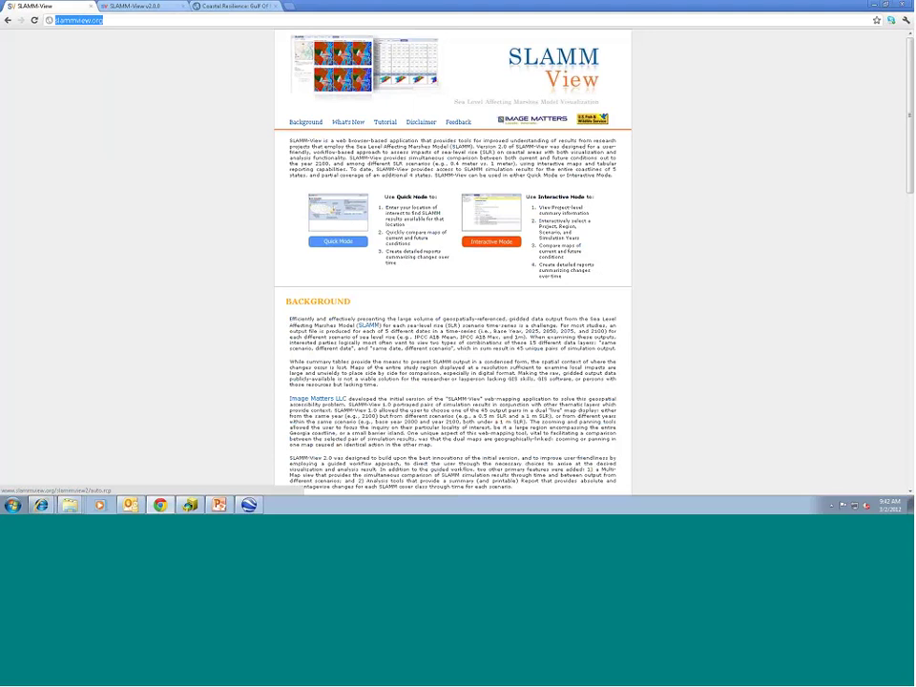
Open SLAMM-View in Interactive Mode and select the Galveston Bay, TX Site project.
left_click(506, 246)
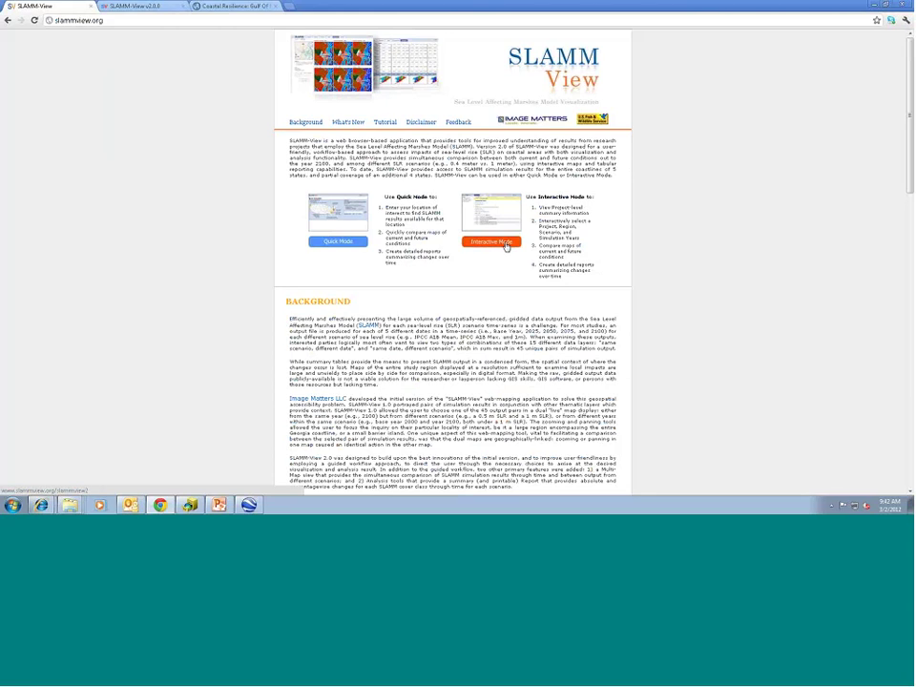
left_click(506, 246)
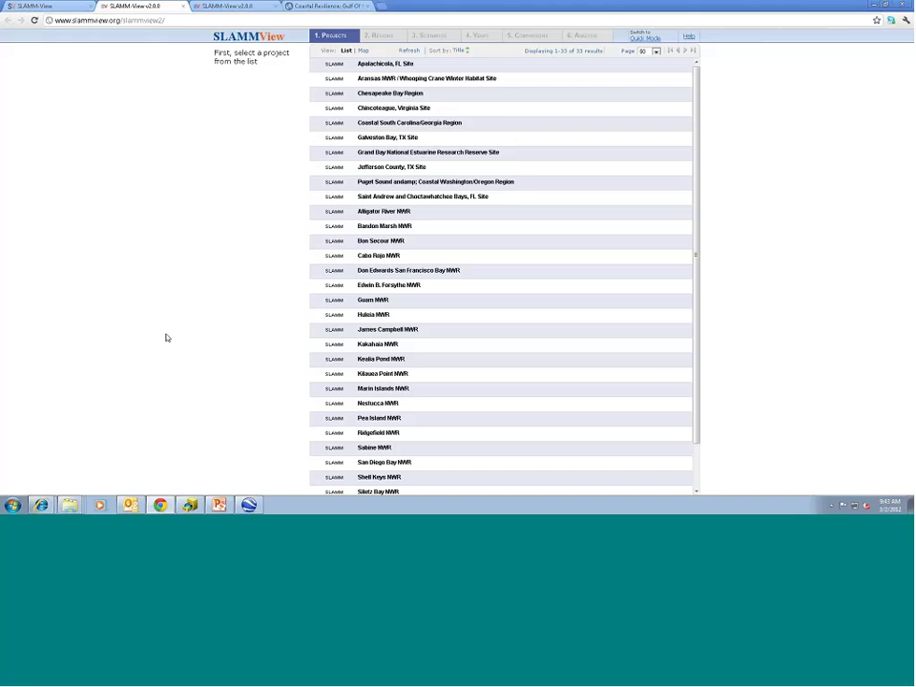
left_click(411, 139)
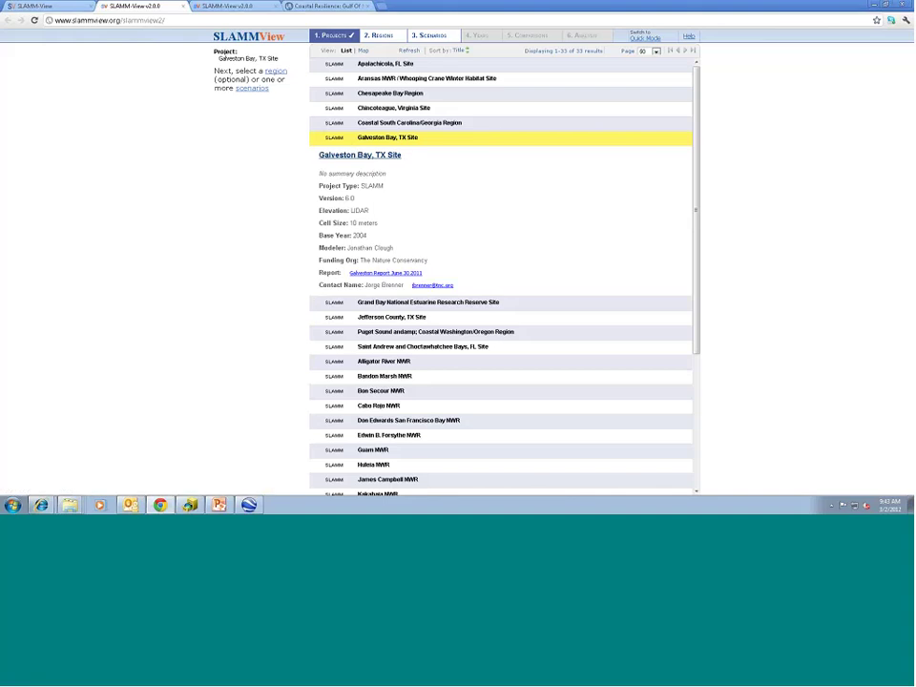
Choose the 1m Sea Level Rise scenario with the years Base and 2100, and open the map comparison.
left_click(254, 89)
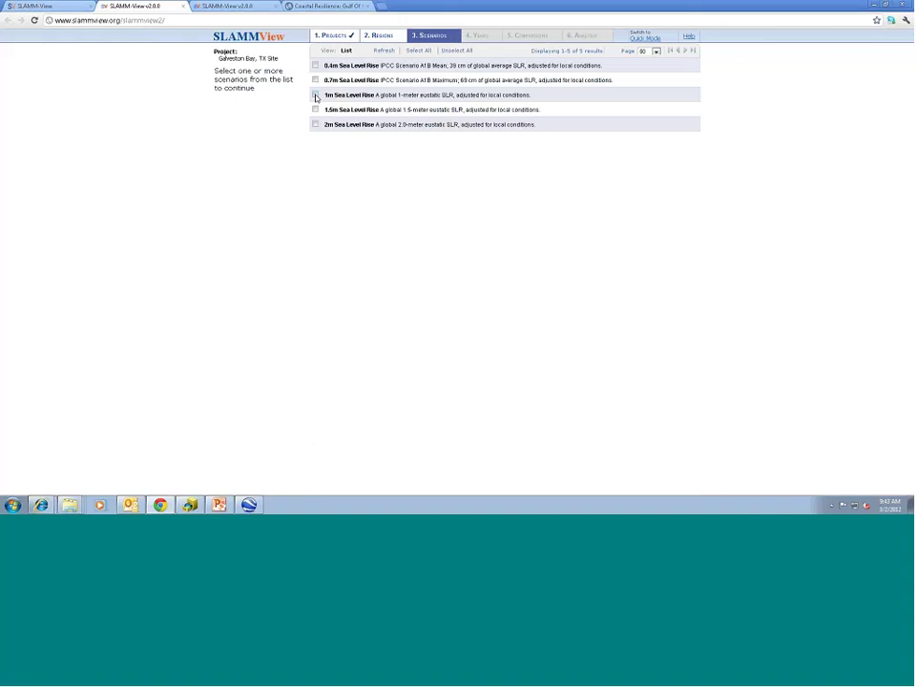
left_click(316, 95)
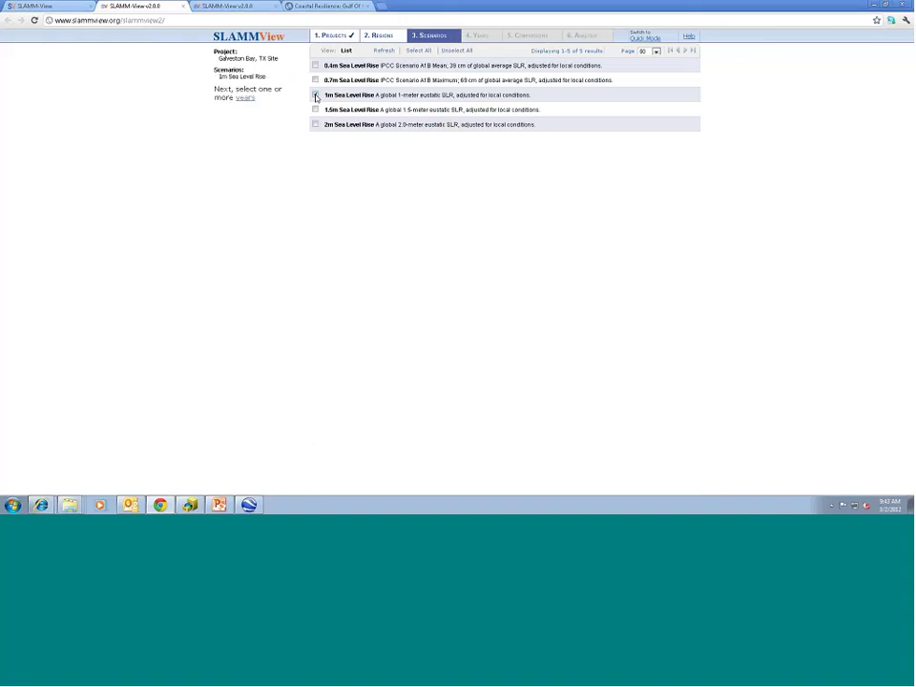
left_click(245, 98)
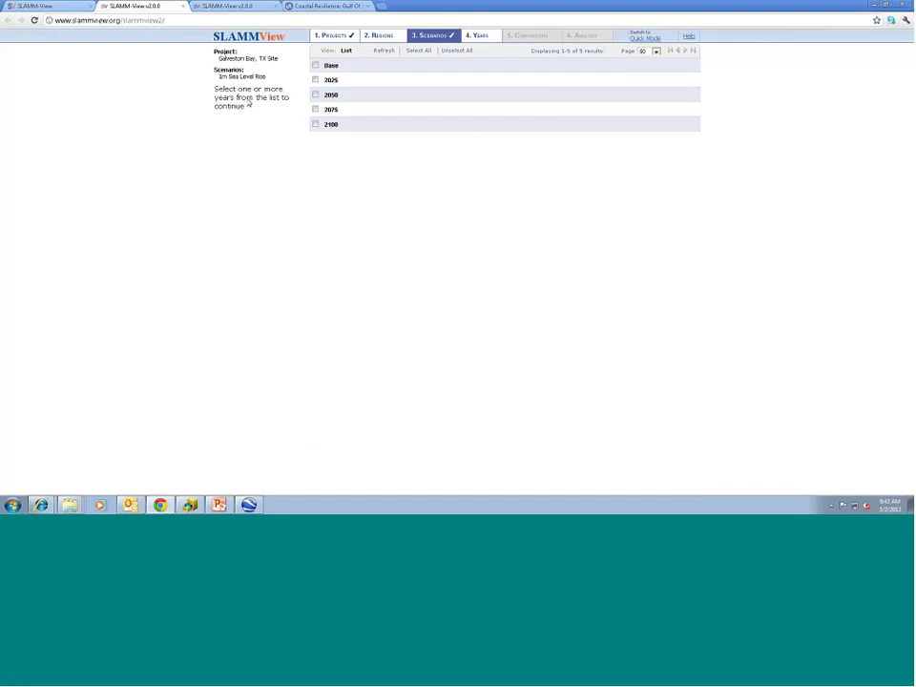
left_click(314, 66)
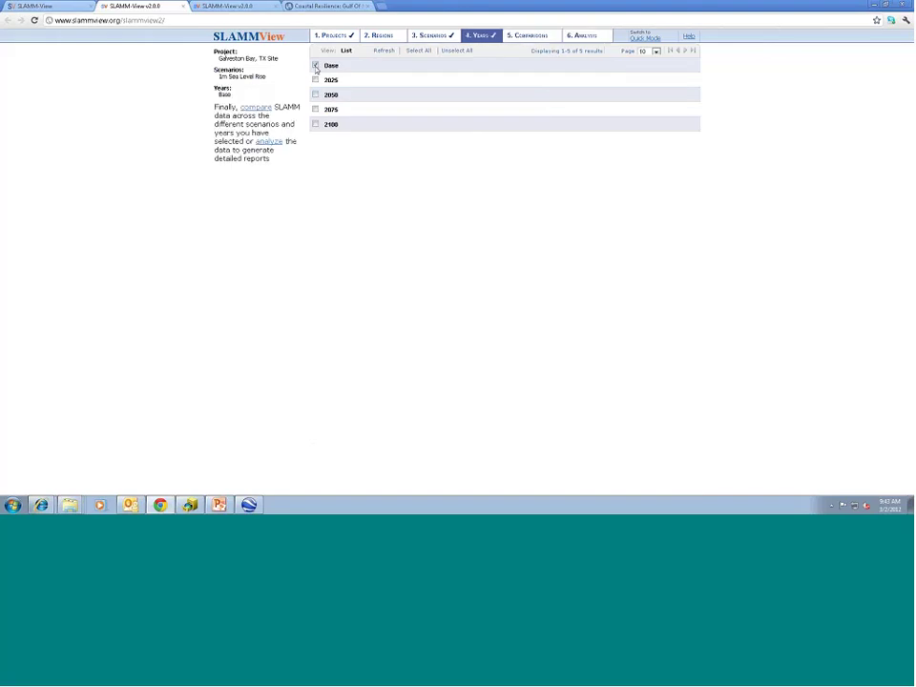
left_click(315, 124)
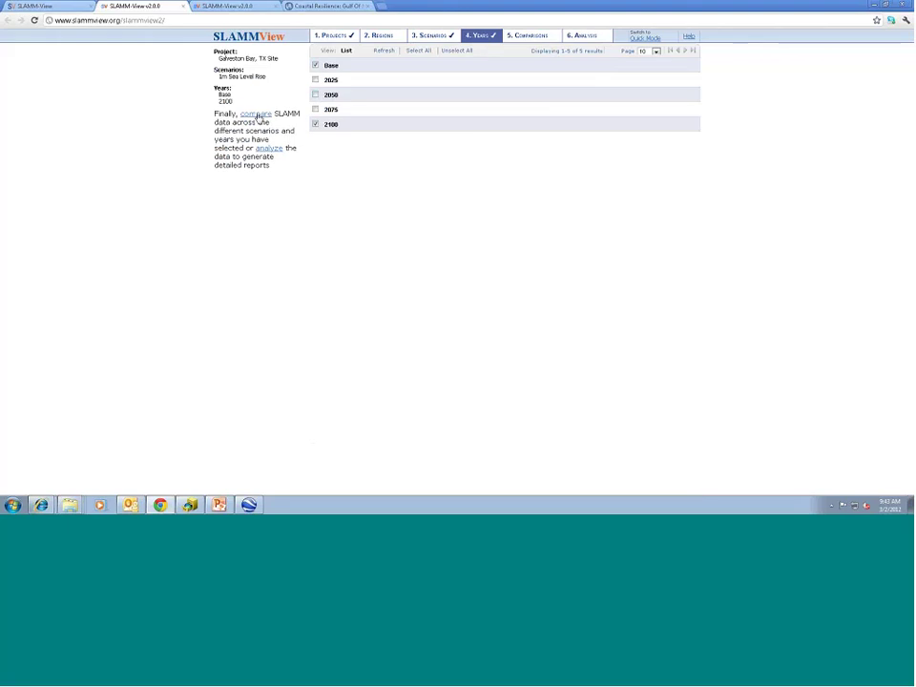
left_click(256, 115)
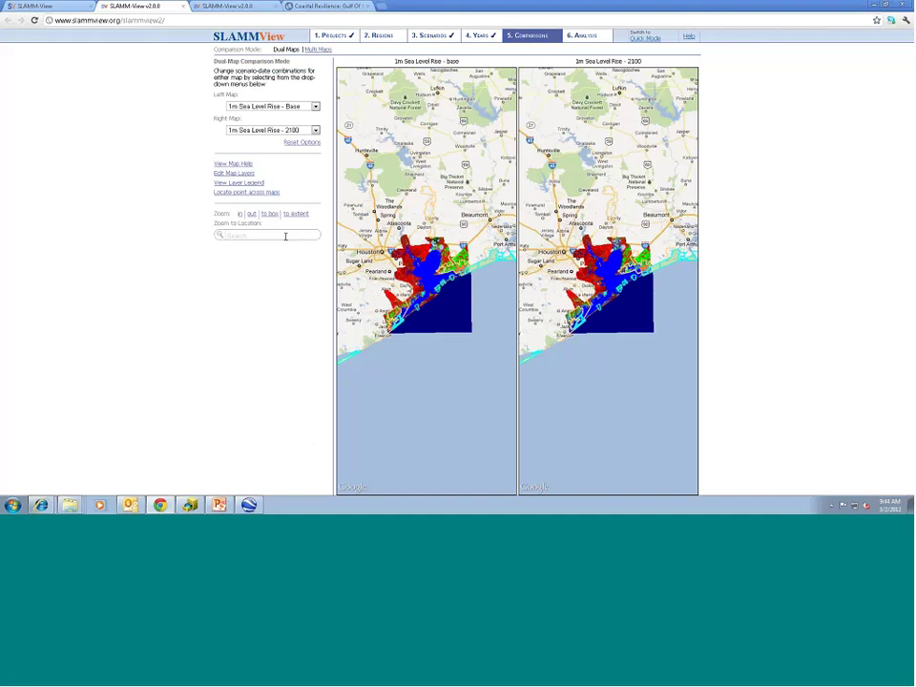
Zoom the dual maps to a box around Galveston Bay, display the layer legend, and place it beside the maps.
left_click_drag(406, 283, 444, 318)
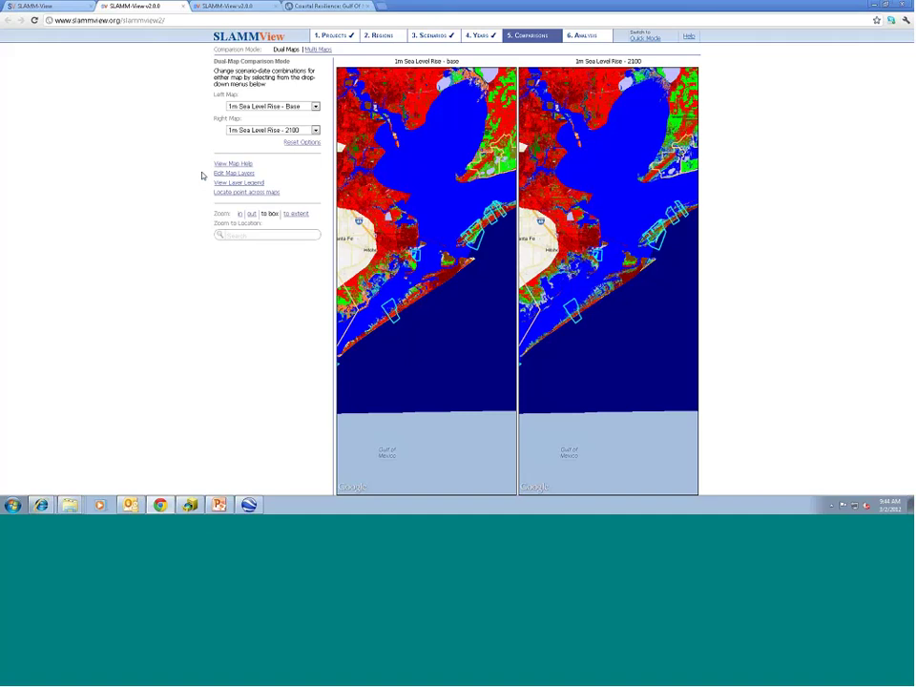
left_click(250, 183)
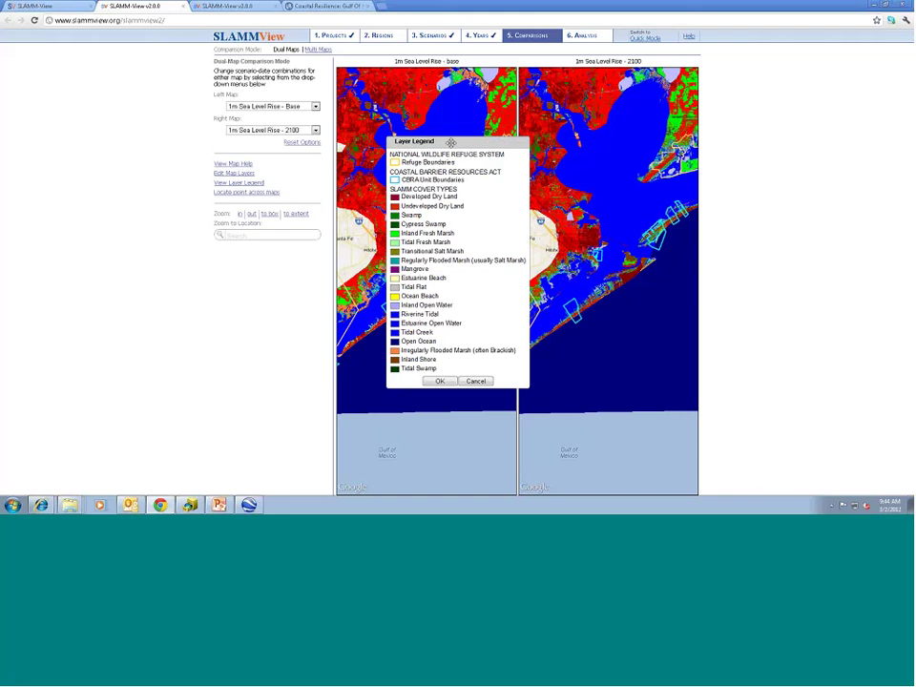
left_click_drag(450, 142, 748, 239)
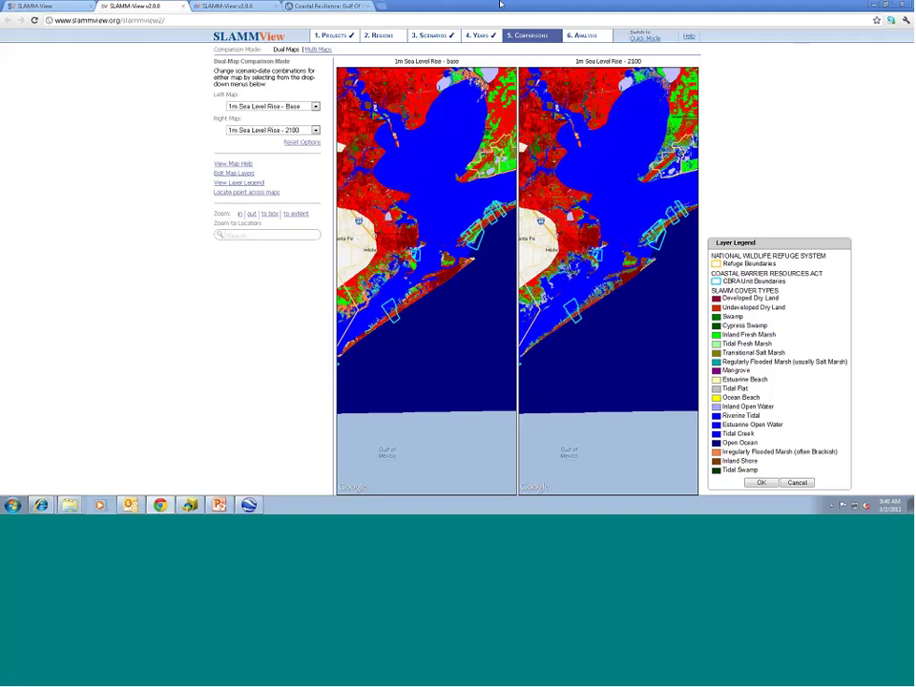
Switch to the Coastal Resilience Gulf of Mexico page, maximize the browser window, and reposition the map's Legend window.
left_click(887, 5)
left_click(361, 218)
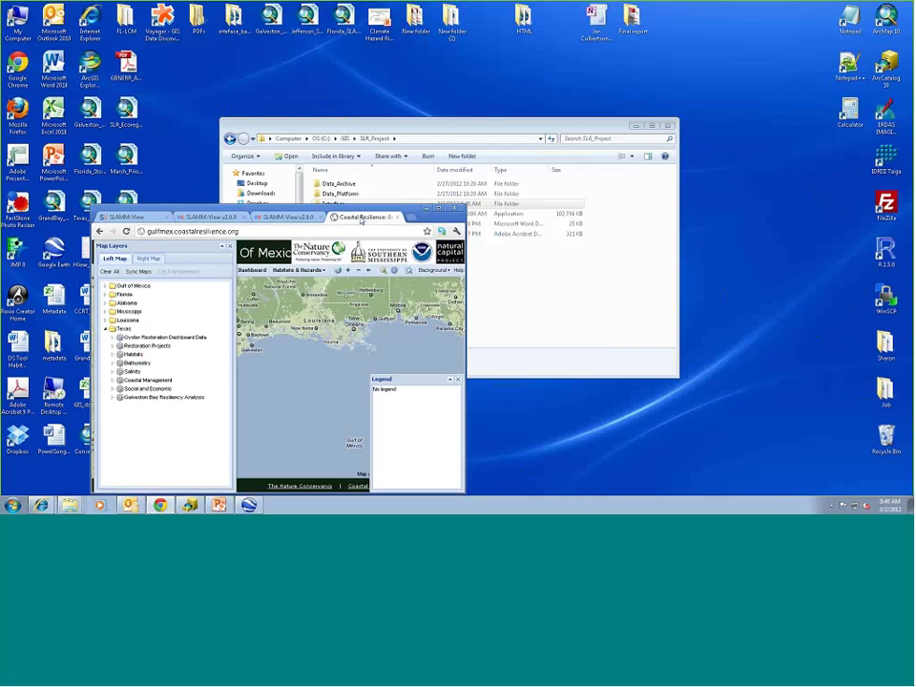
left_click(442, 206)
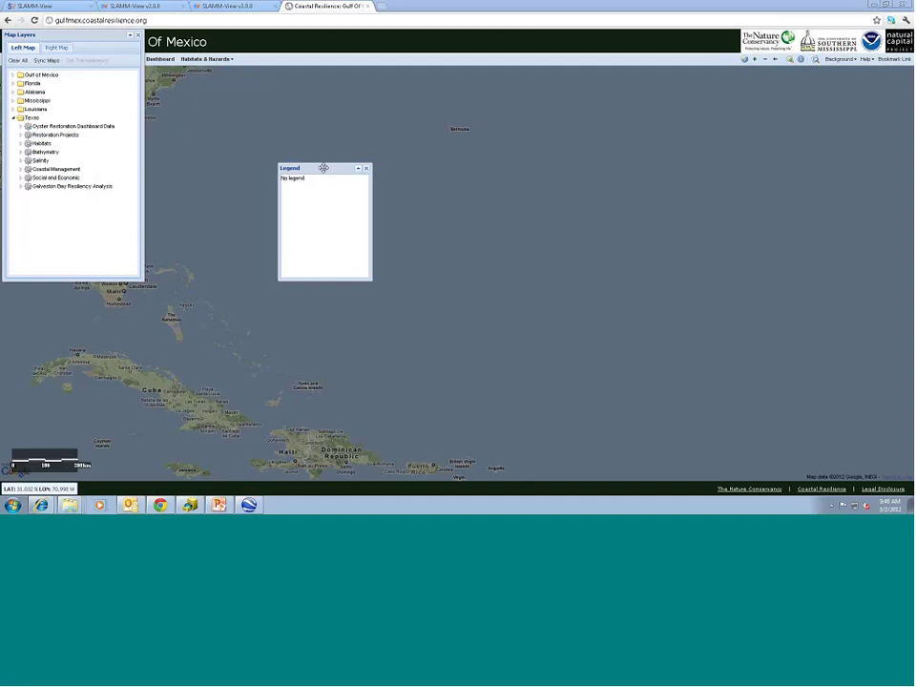
left_click_drag(324, 167, 317, 162)
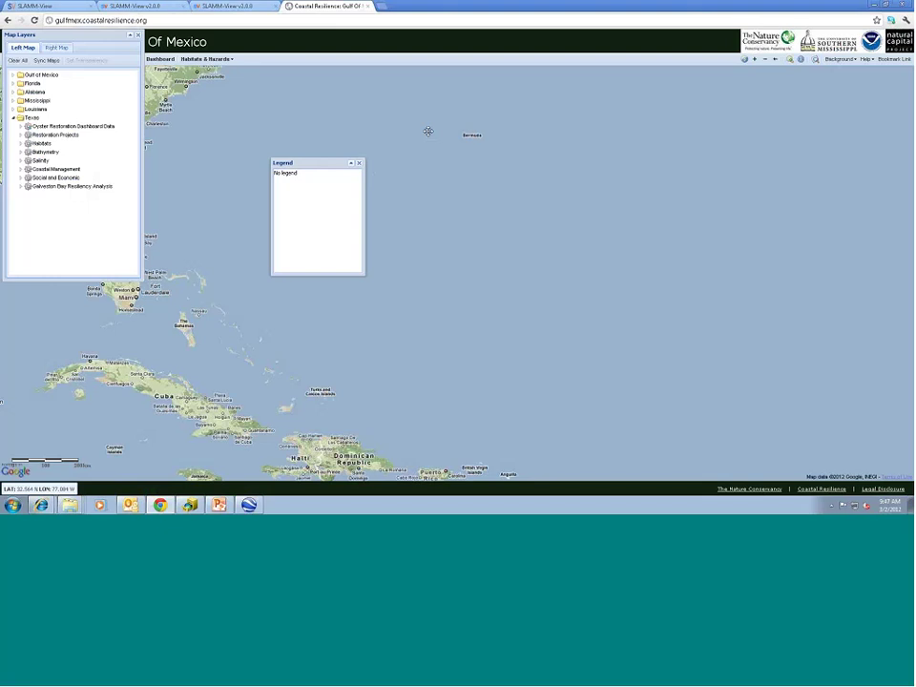
Centre the map on the Gulf of Mexico, close the Legend window, and move the Map Layers window clear of the menus.
left_click_drag(428, 131, 654, 133)
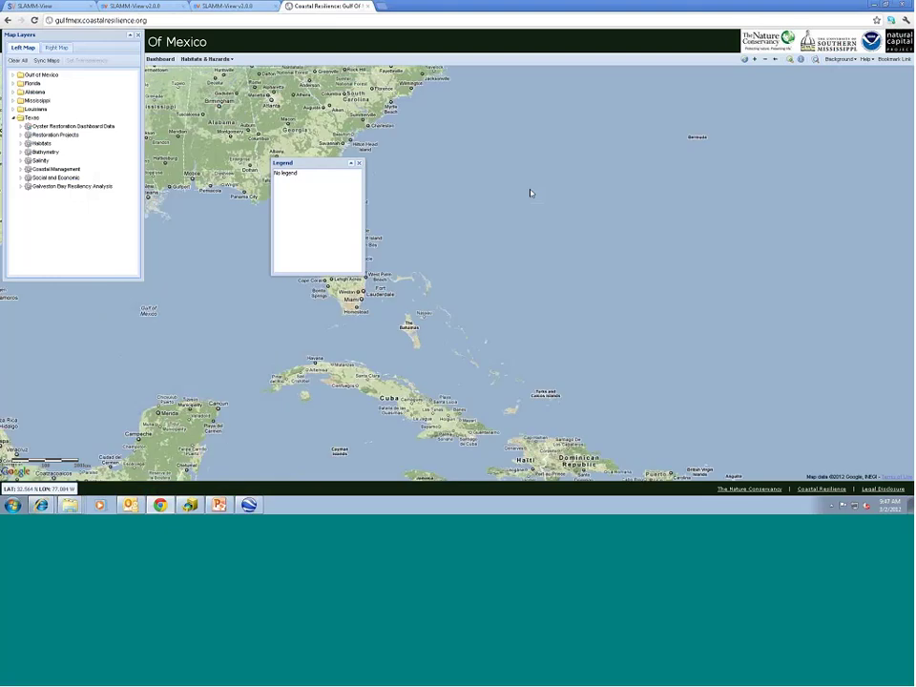
left_click_drag(531, 193, 539, 193)
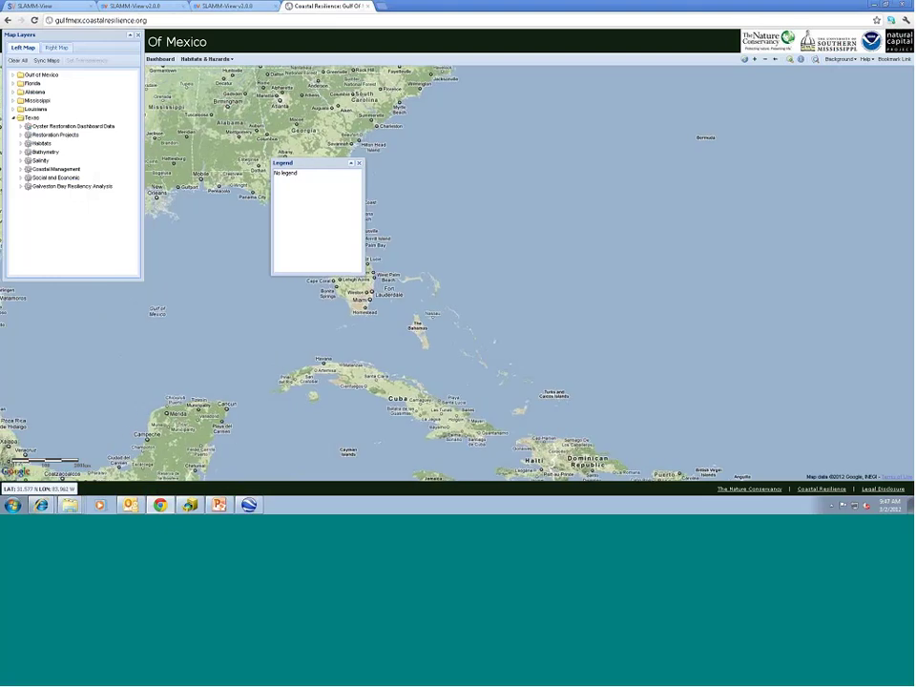
left_click(359, 163)
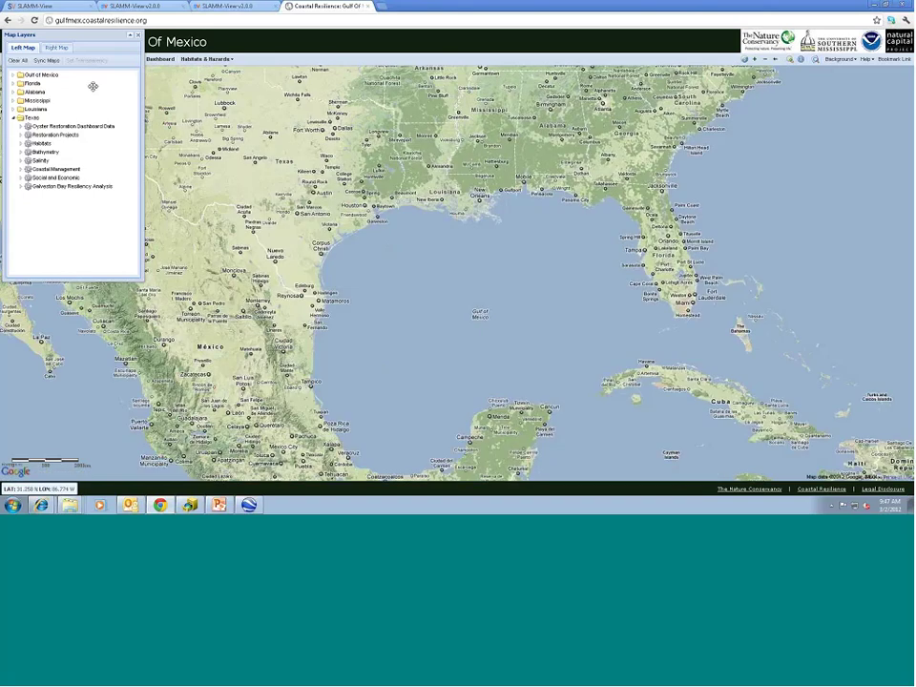
left_click_drag(93, 86, 100, 138)
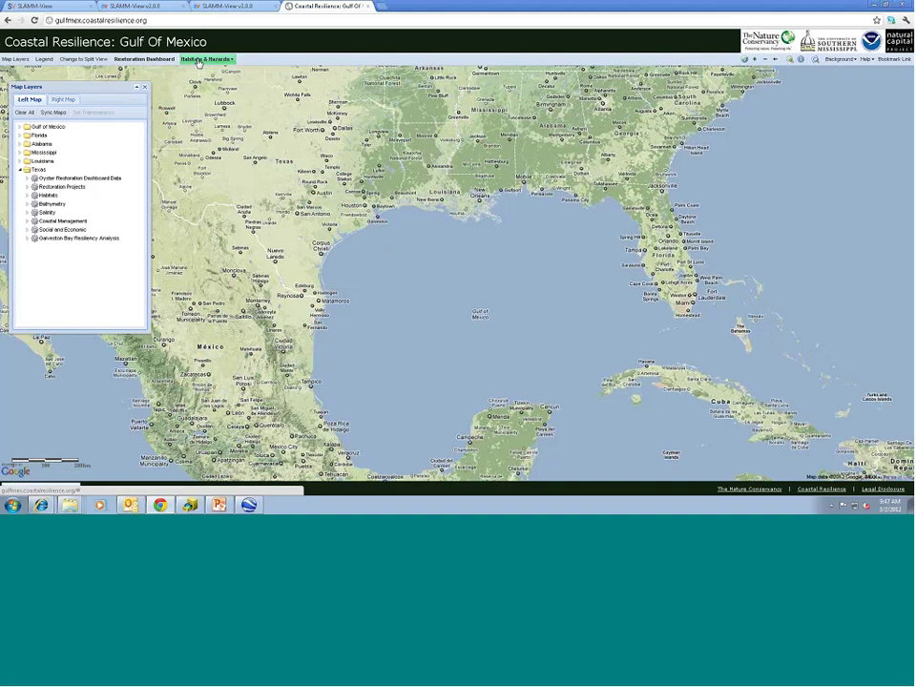
Select the Marsh Migration geography for Mississippi, Grand Bay and dismiss the notice about the Scenarios menu.
left_click(197, 60)
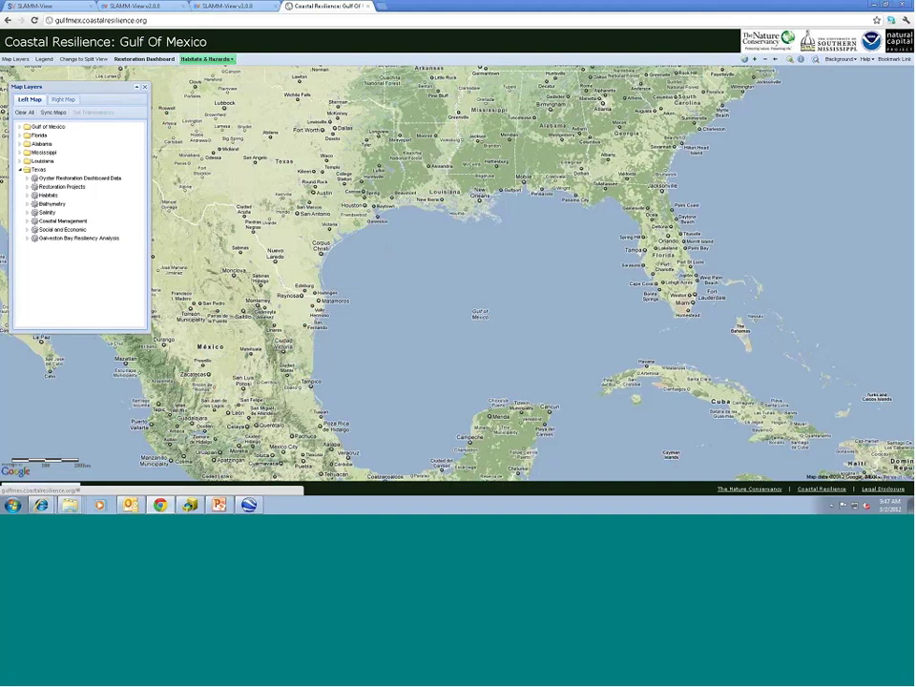
left_click(204, 61)
mouse_move(211, 73)
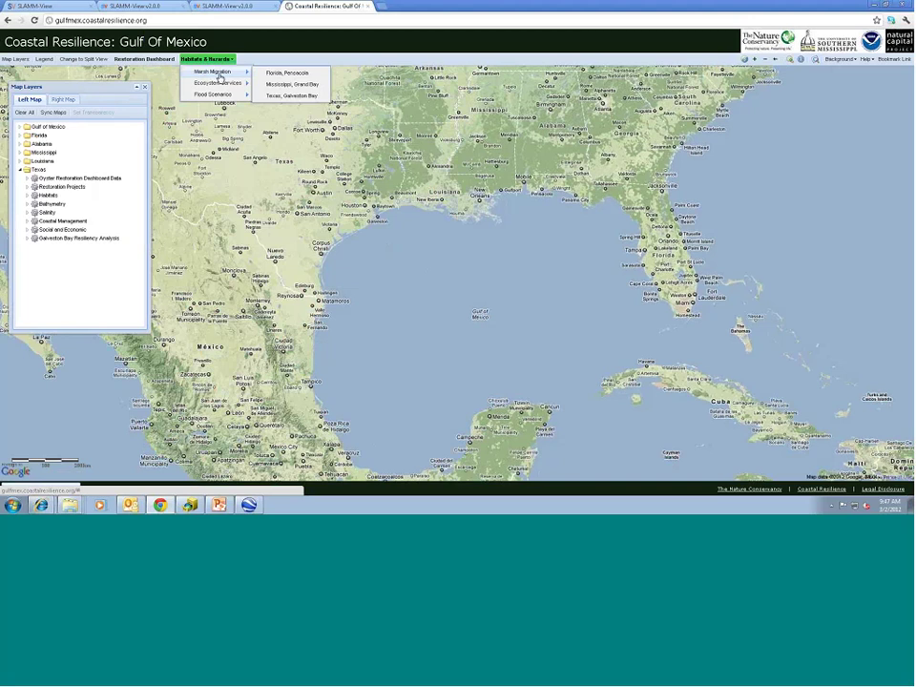
mouse_move(218, 96)
left_click(292, 84)
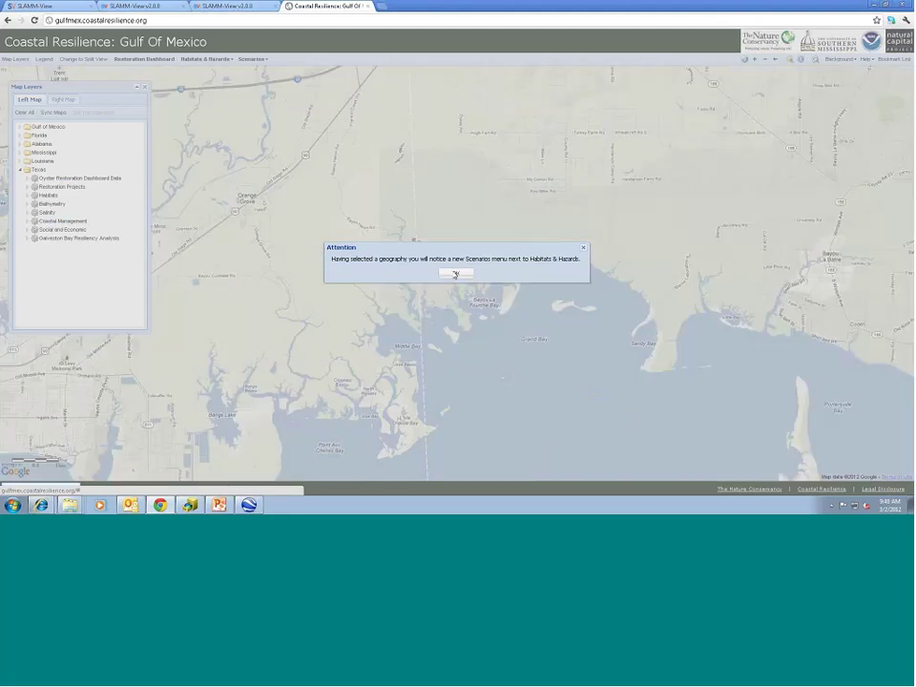
left_click(455, 273)
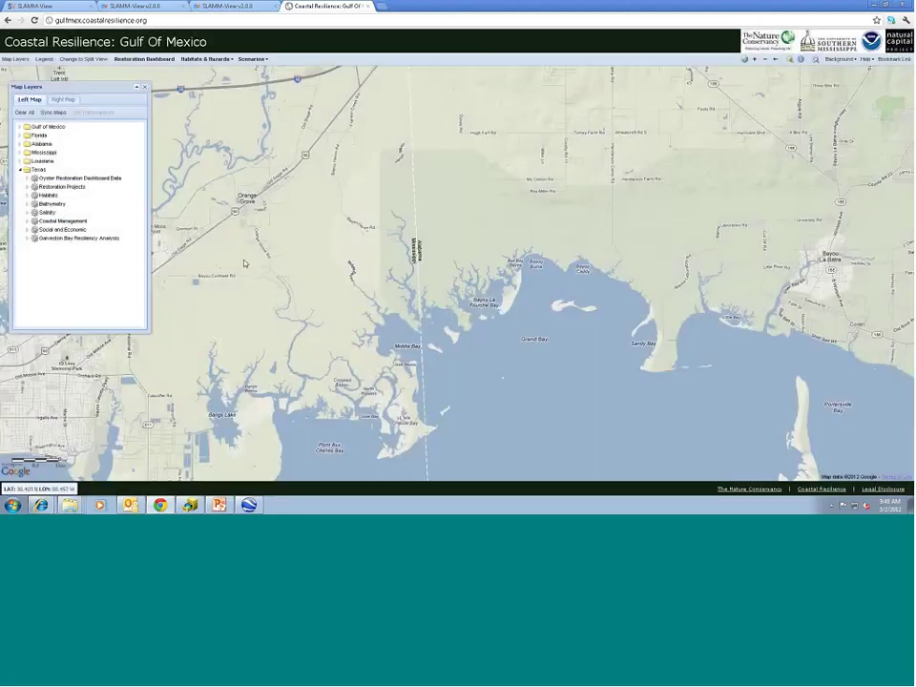
Display the 1-meter Sea Level Rise by 2100 scenario and replace it with Gains and Losses of Regularly Flooded Marsh (2009-2050).
left_click(267, 65)
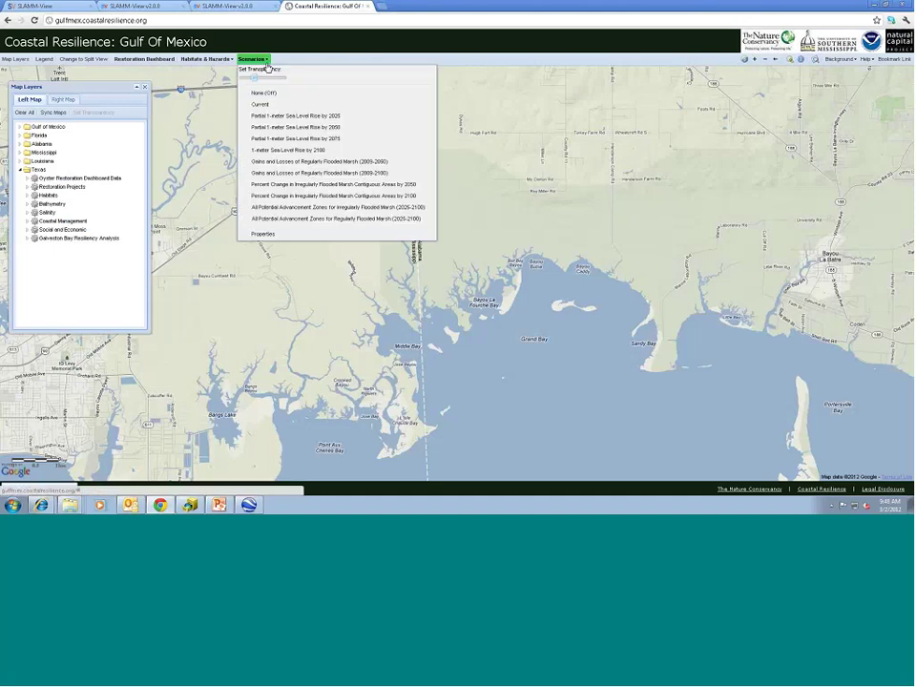
left_click(275, 151)
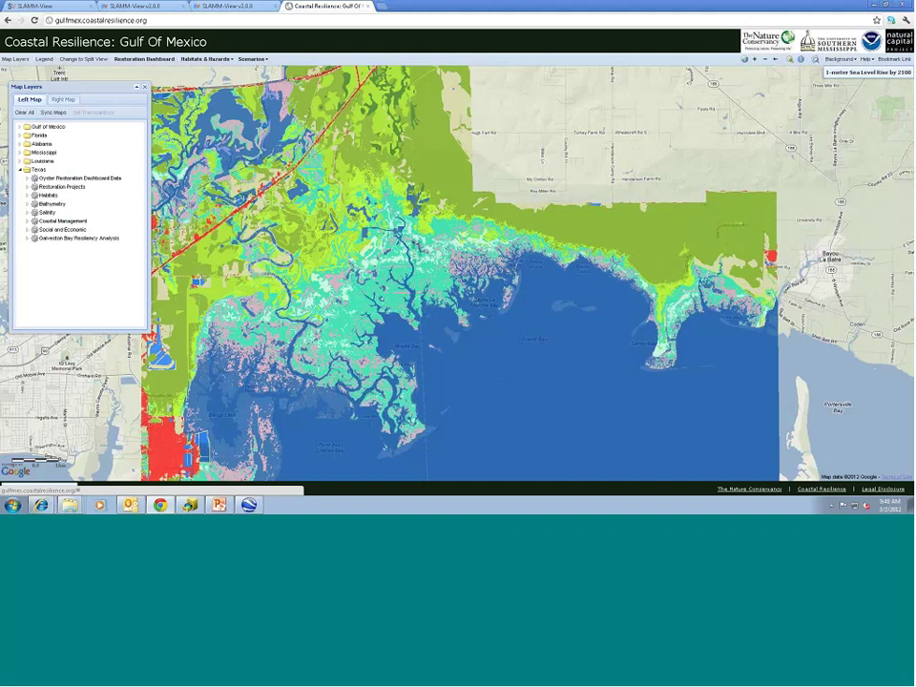
left_click(252, 59)
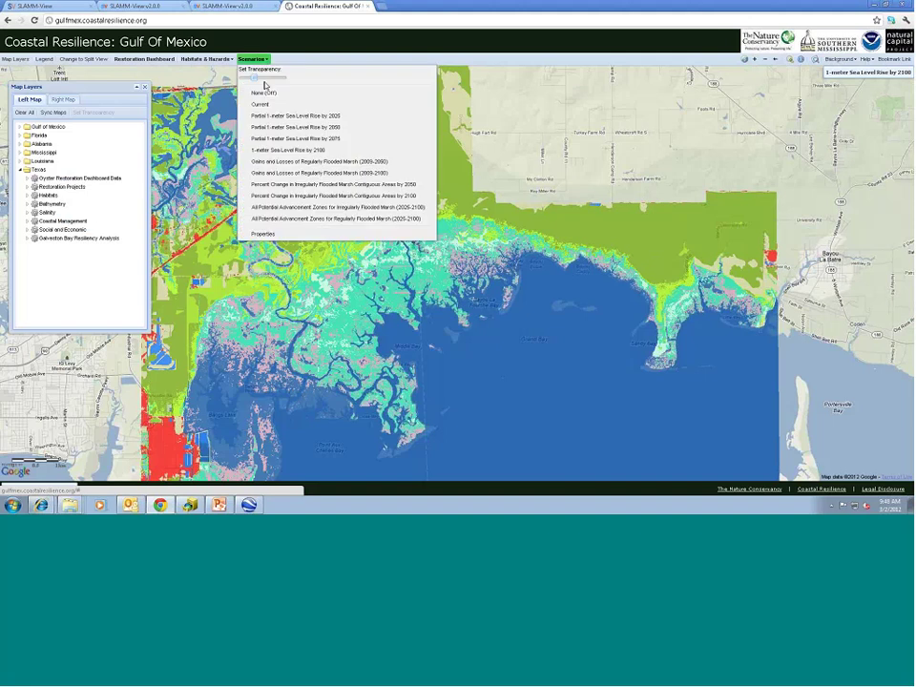
left_click(289, 164)
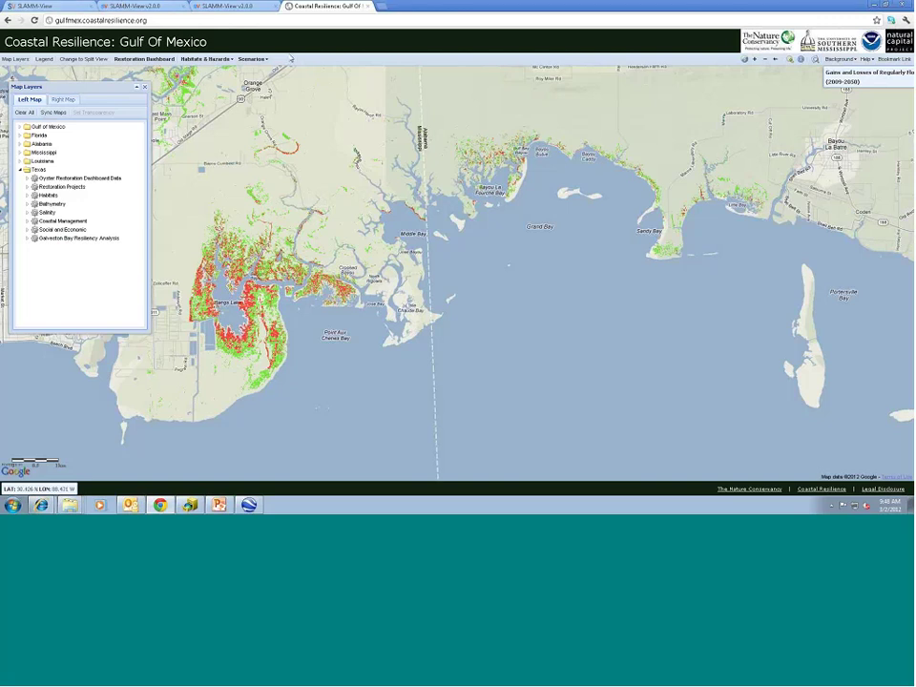
Switch to the Flood Scenarios for Texas Galveston Bay and display the Galveston Bay - Estuarine Water Gains by 2100 scenario.
left_click(202, 59)
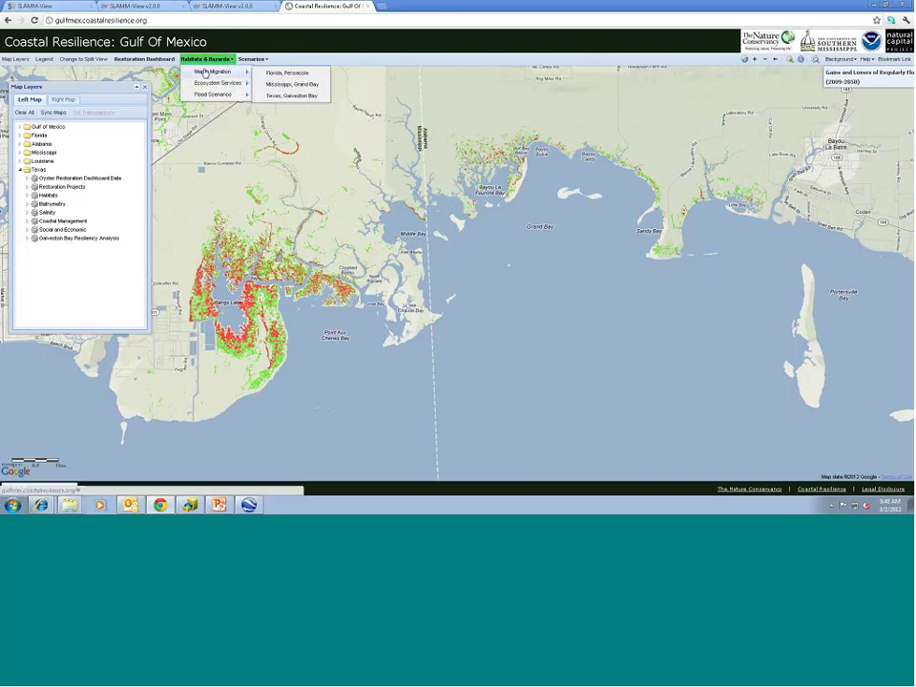
mouse_move(214, 96)
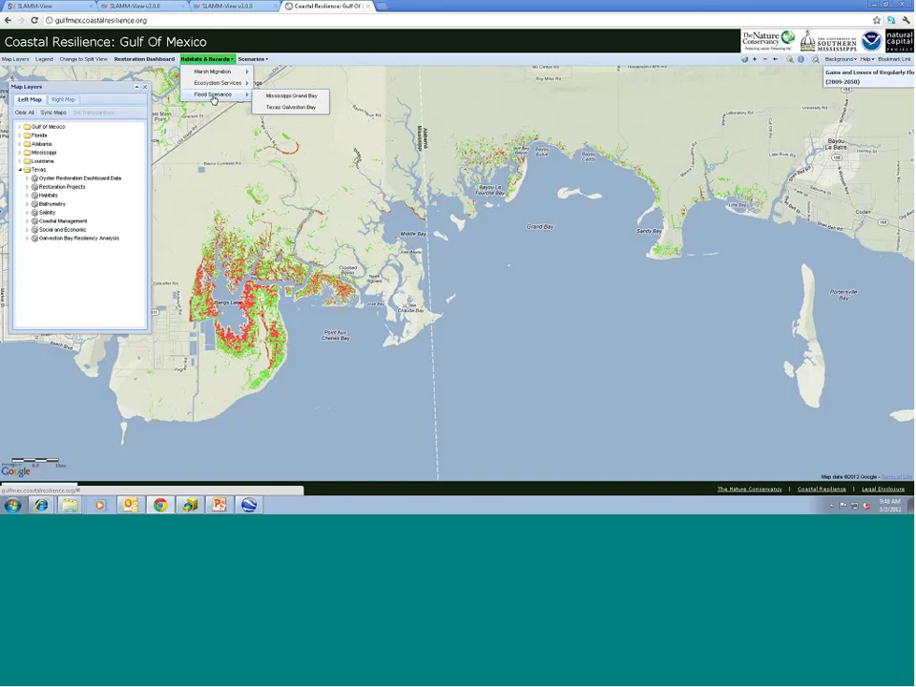
left_click(278, 110)
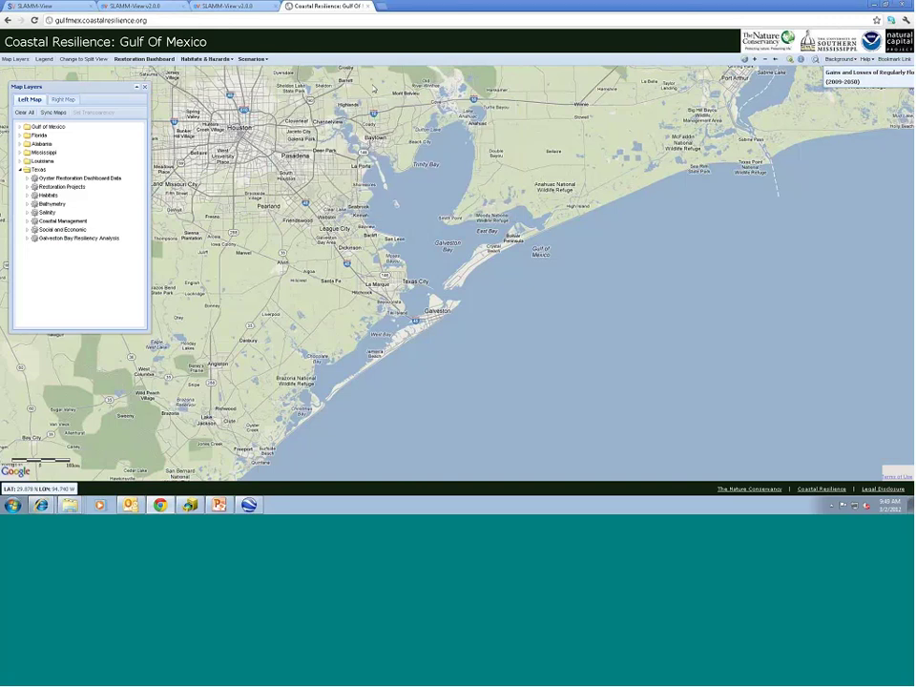
left_click(267, 61)
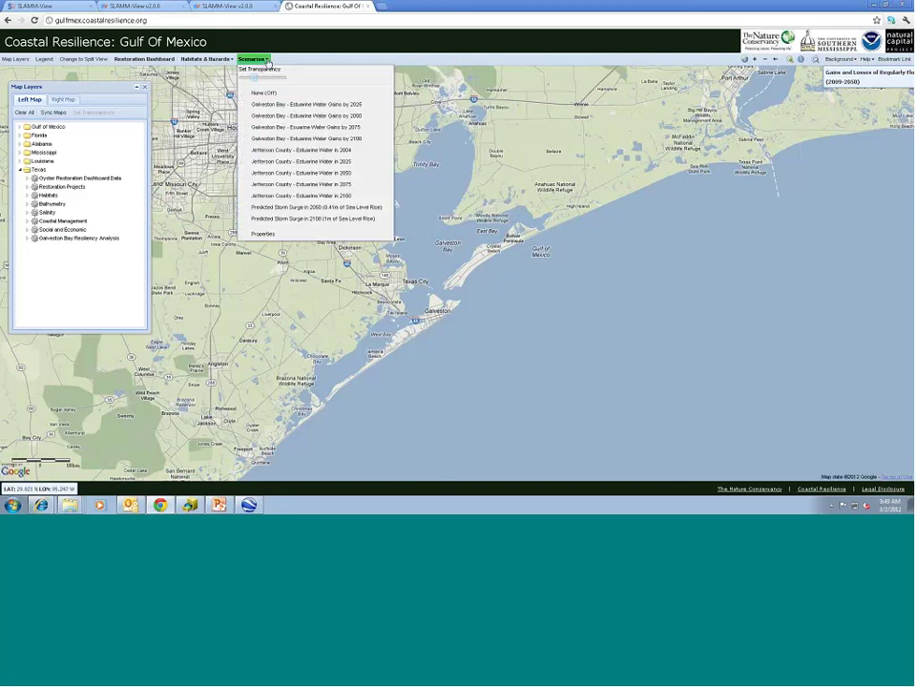
left_click(286, 140)
left_click(257, 60)
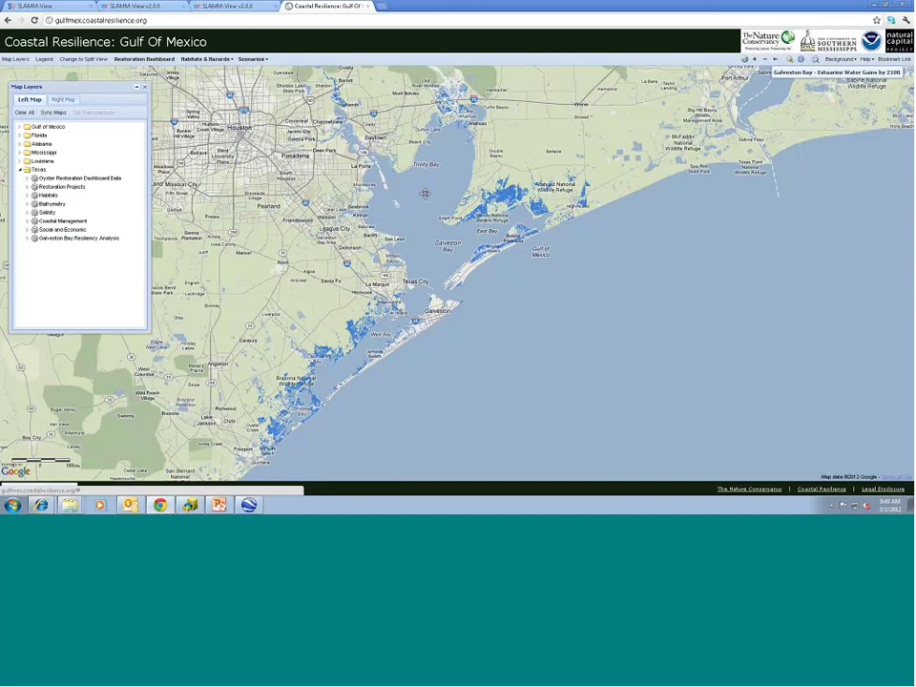
left_click_drag(425, 194, 425, 189)
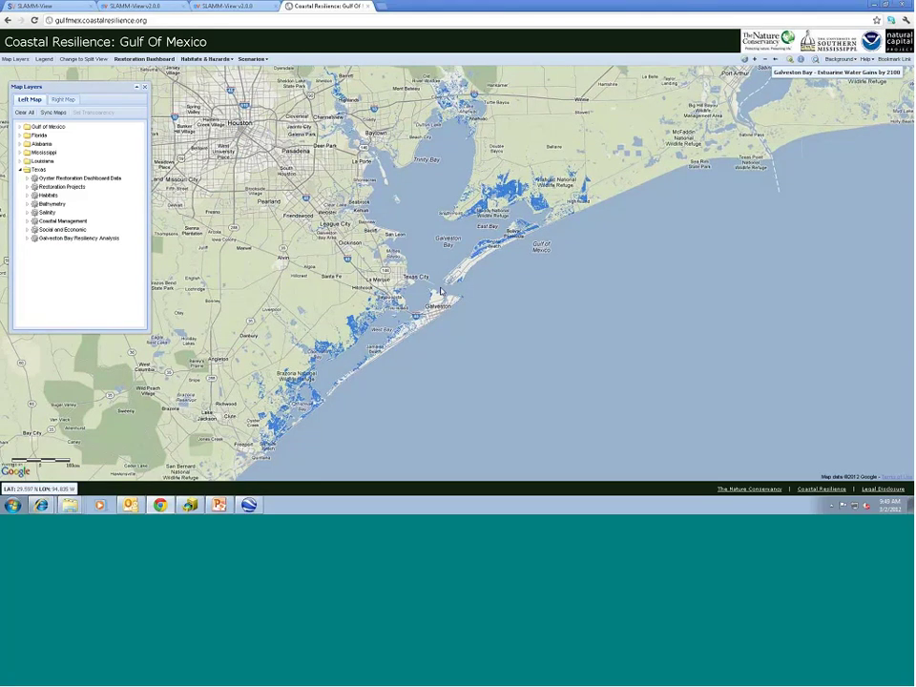
left_click_drag(441, 291, 441, 267)
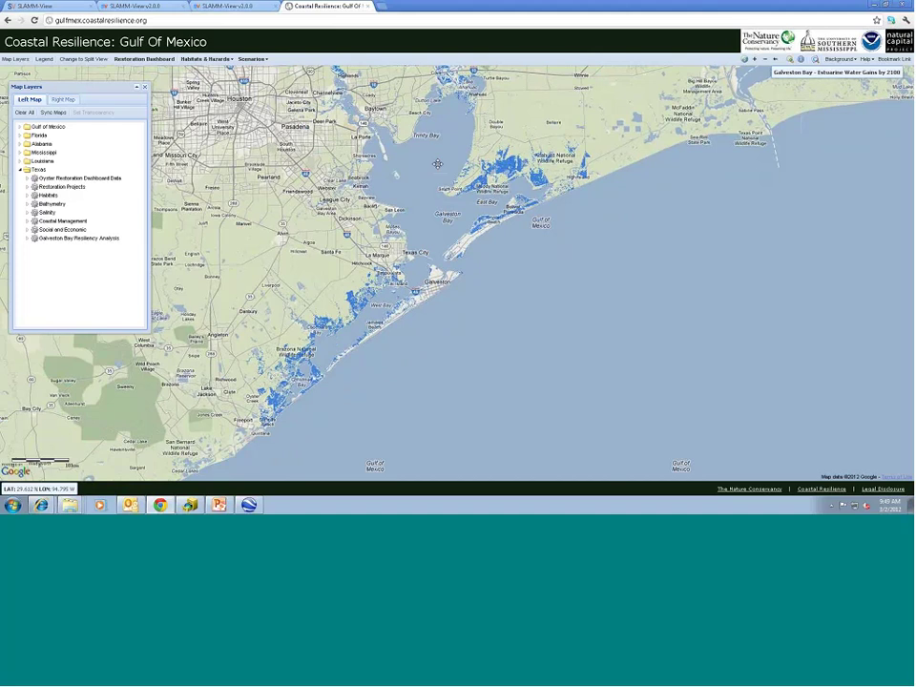
scroll(437, 164, "up", 1)
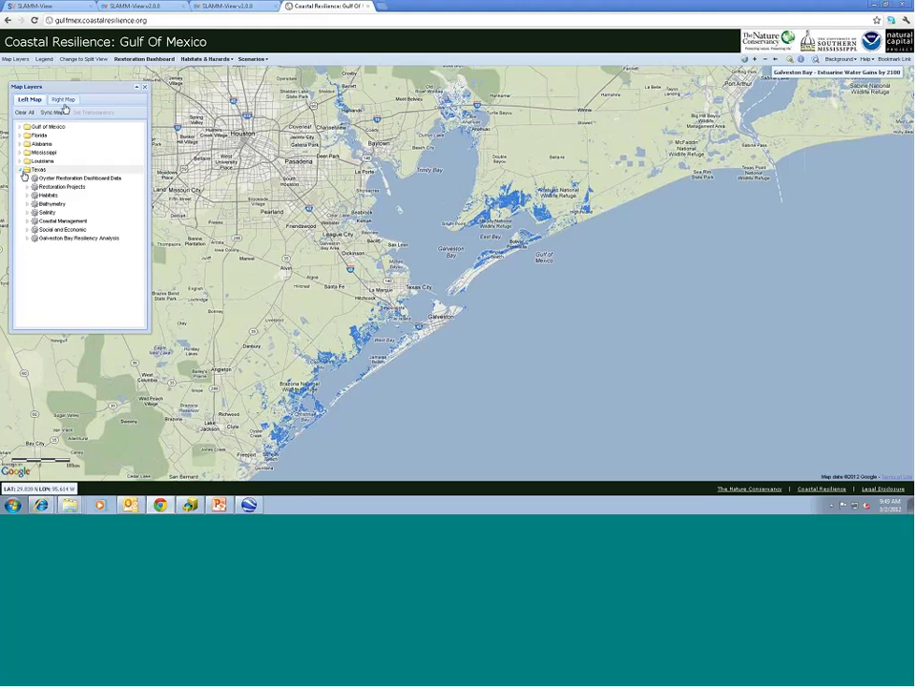
Expand the Galveston Bay Resiliency Analysis layers under Texas and enlarge the Map Layers window to fit the list.
left_click(25, 170)
left_click(25, 170)
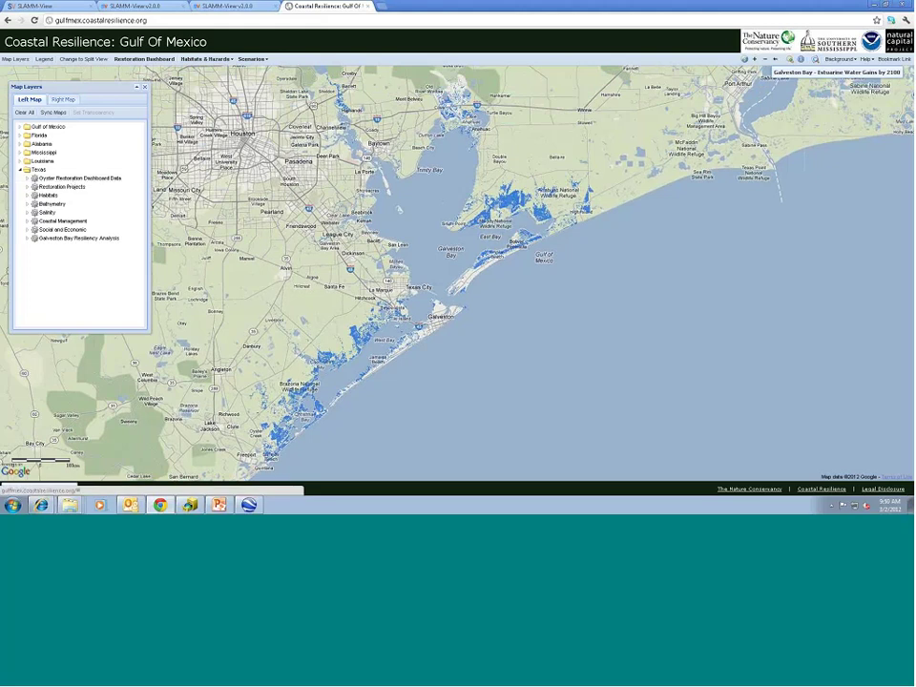
left_click(27, 239)
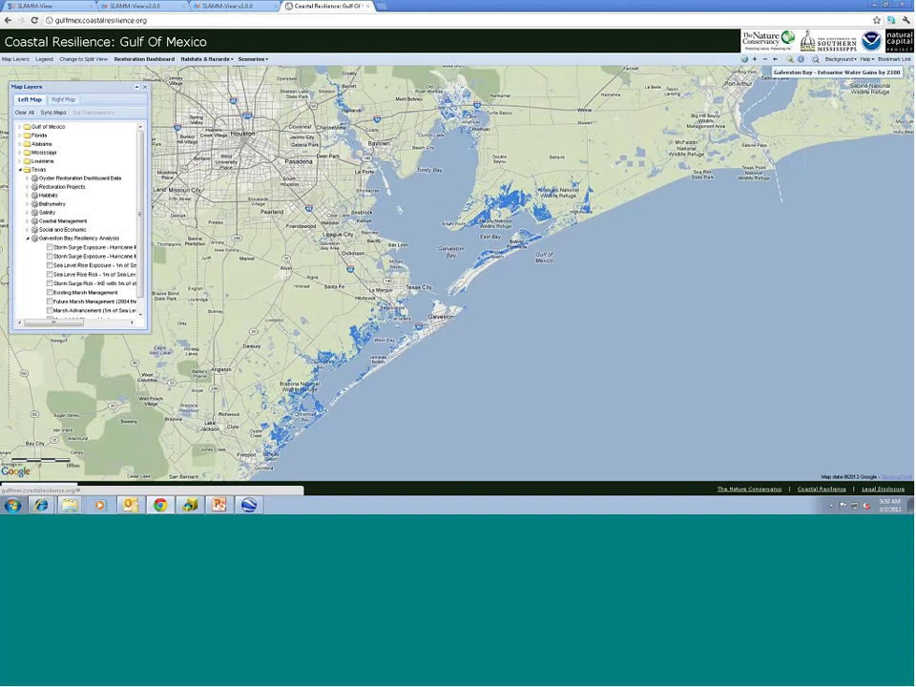
left_click_drag(148, 330, 202, 429)
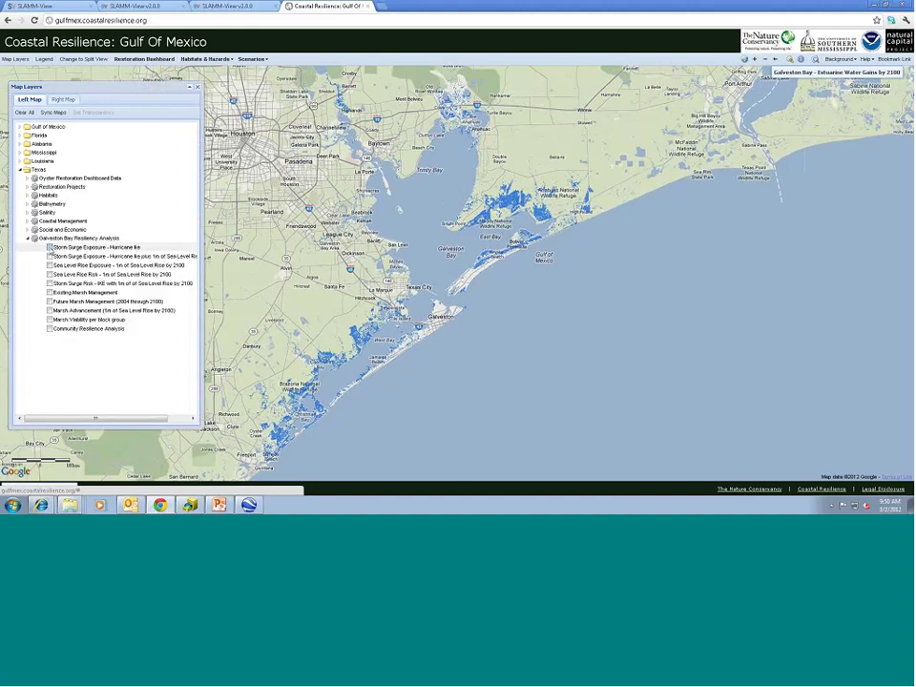
Show the Storm Surge Exposure - Hurricane Ike layer and replace it with the Existing Marsh Management layer.
left_click(50, 248)
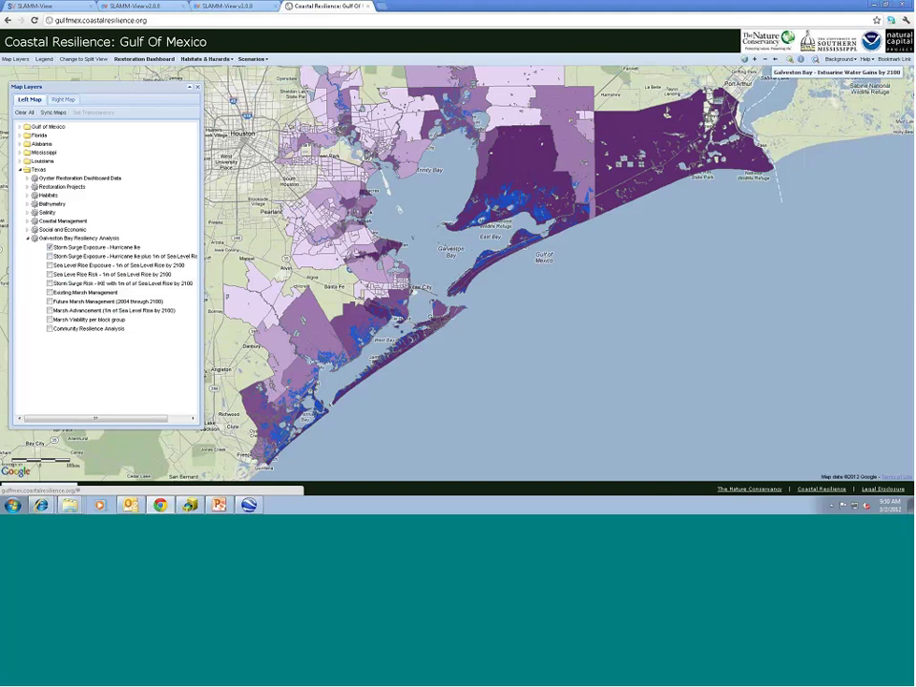
left_click(49, 247)
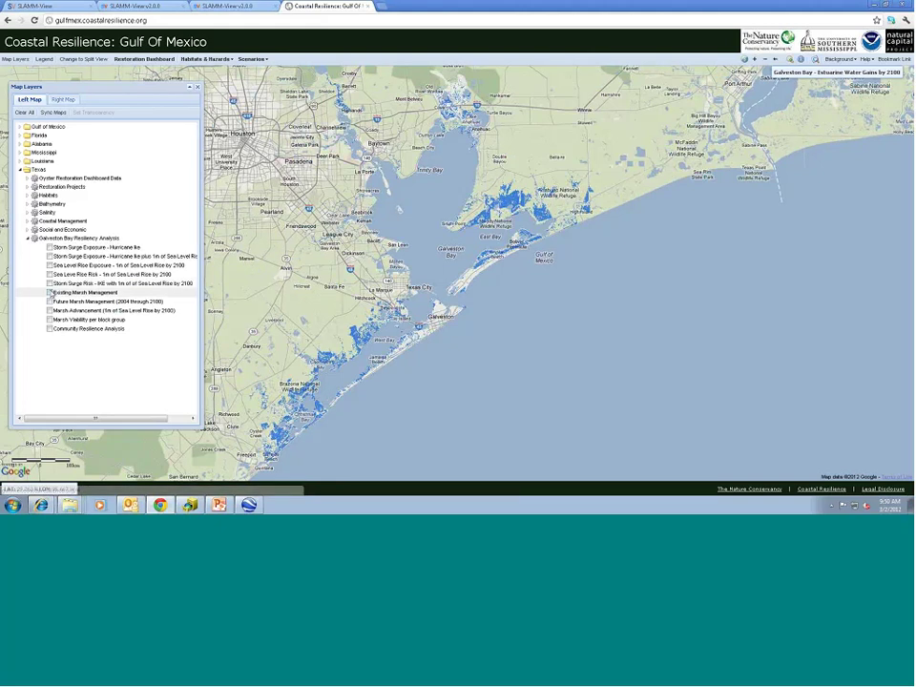
left_click(50, 291)
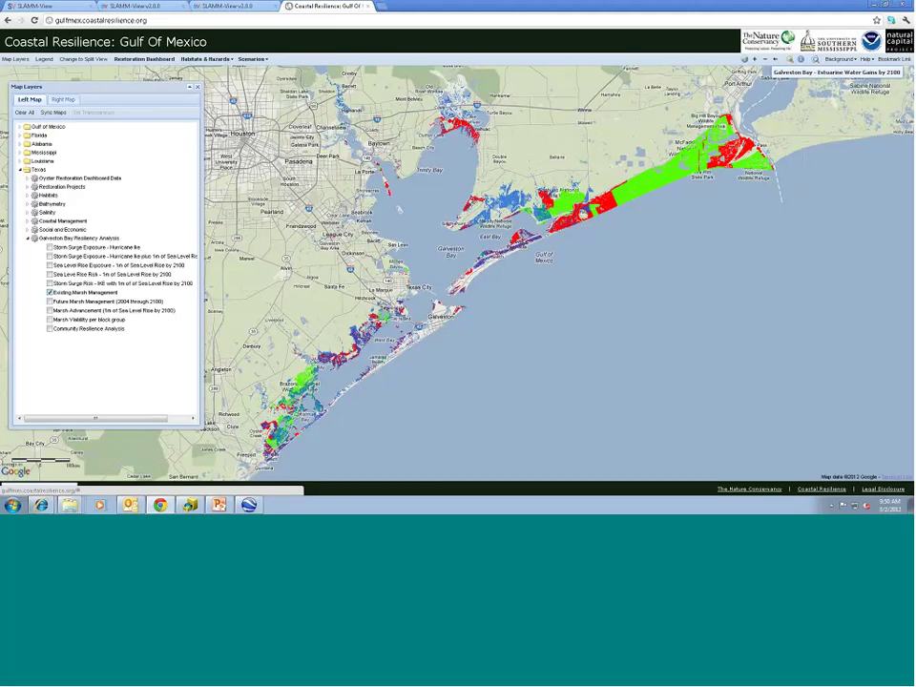
Turn off the flood scenario and collapse the Texas folder in the layer list.
left_click(266, 60)
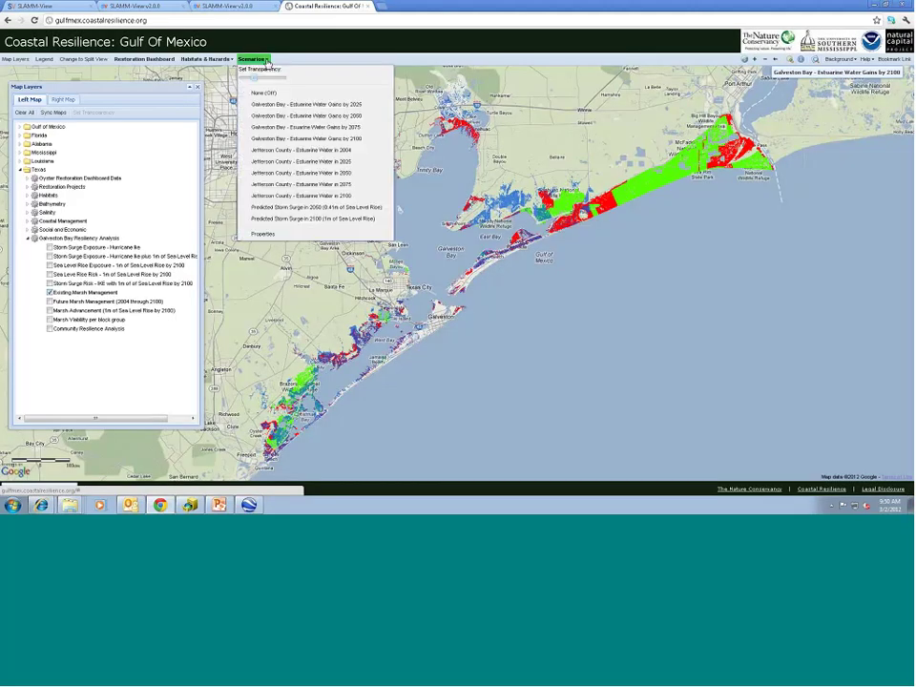
left_click(262, 93)
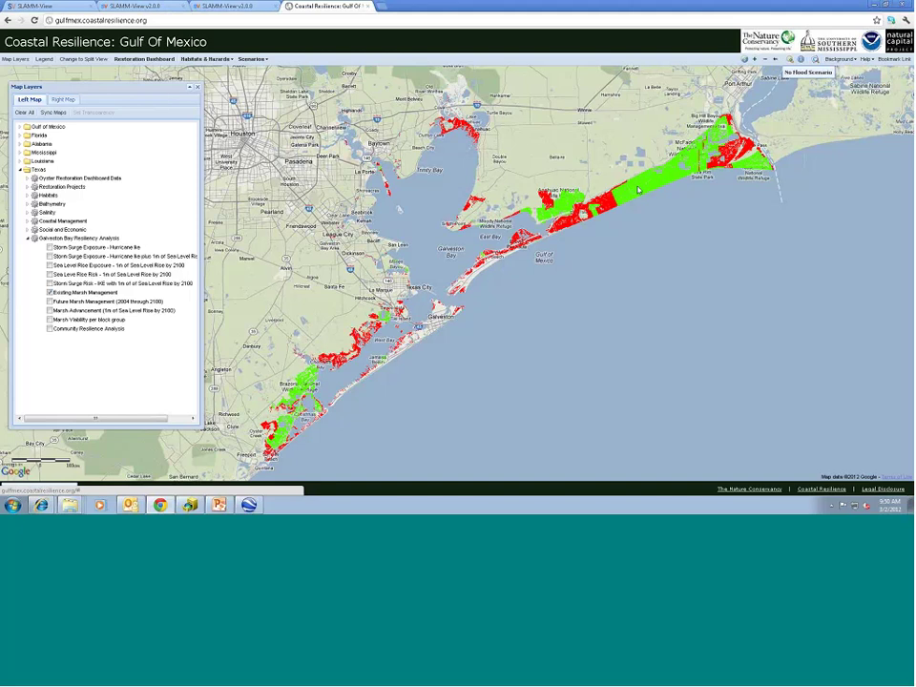
left_click(28, 238)
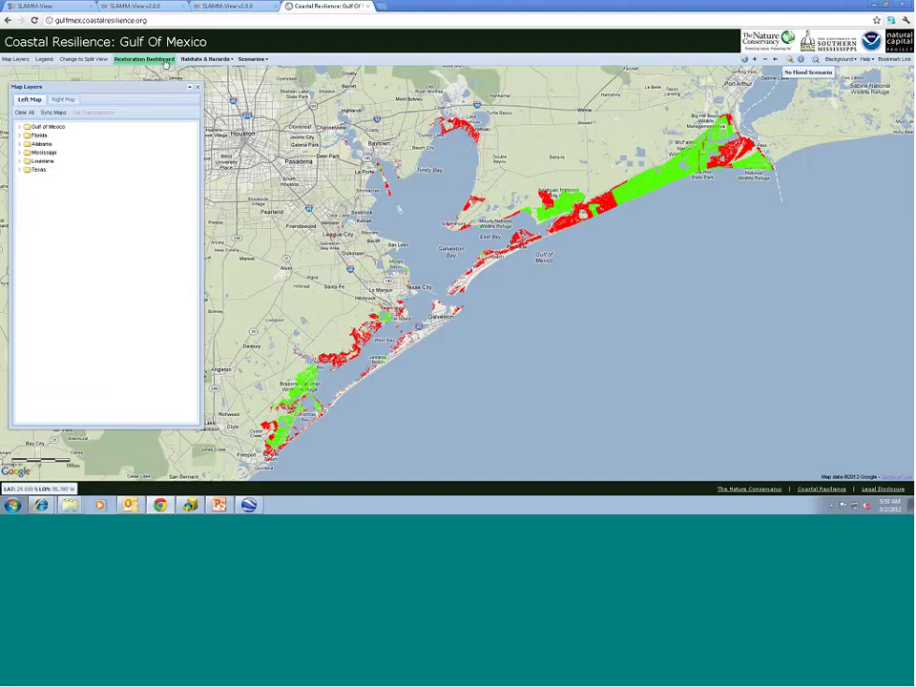
Identify a map location just south of Pasadena, close the Identify window, and minimize the browser to the desktop.
left_click(206, 60)
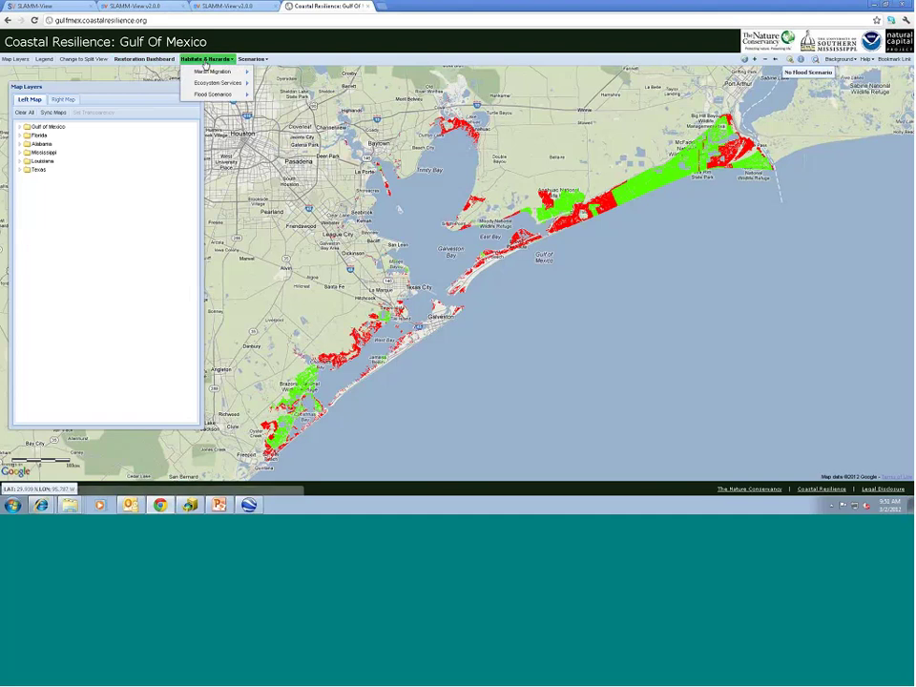
mouse_move(211, 73)
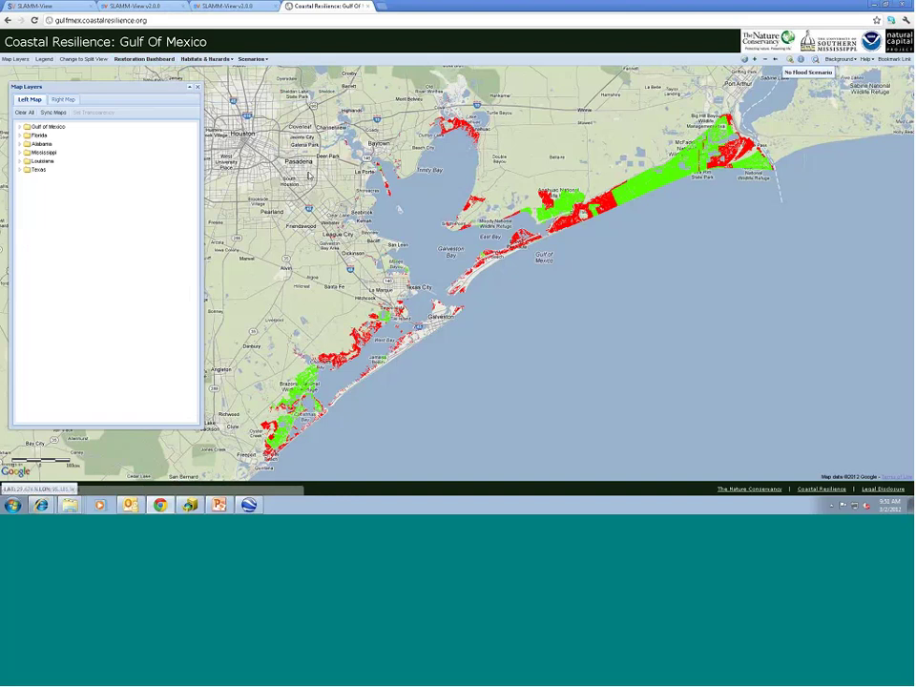
left_click(307, 174)
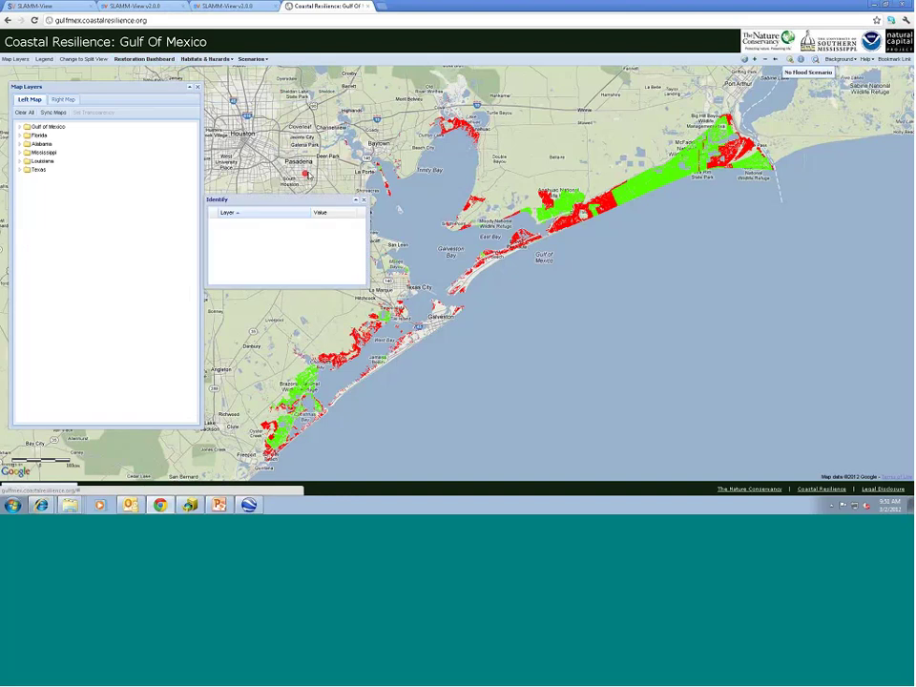
left_click(363, 199)
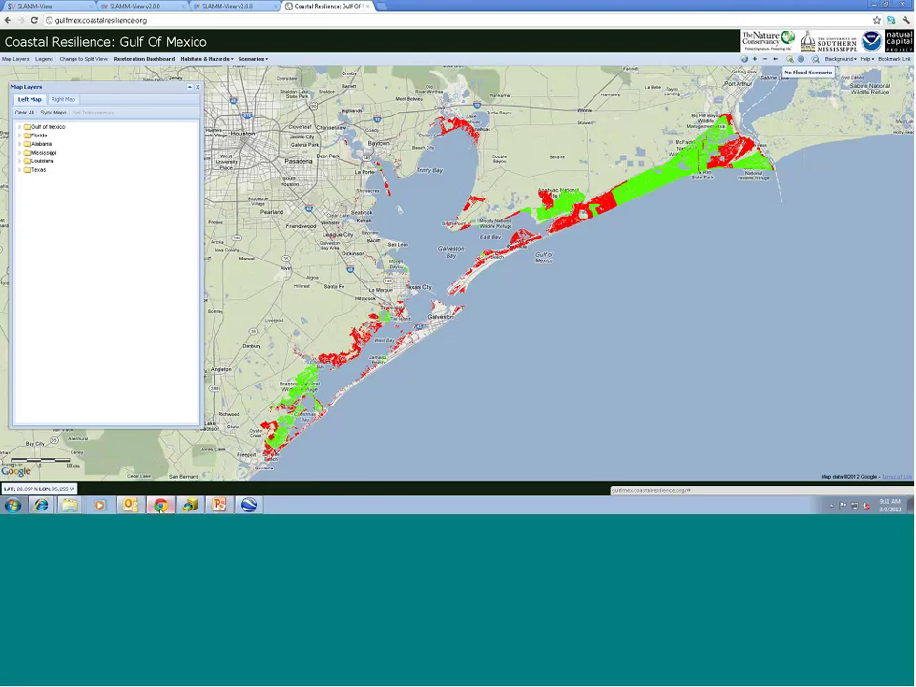
left_click(161, 505)
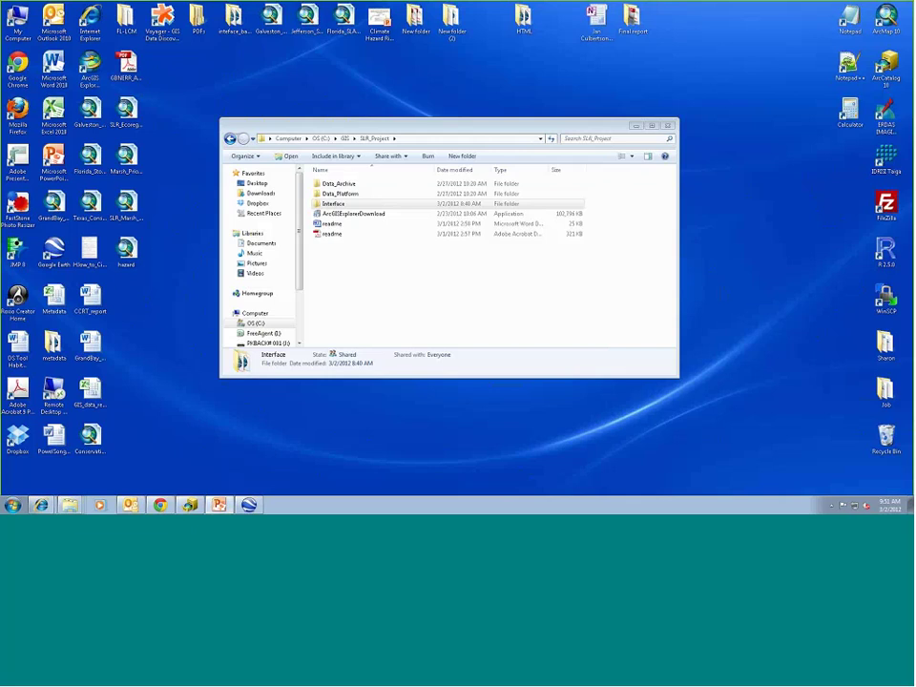
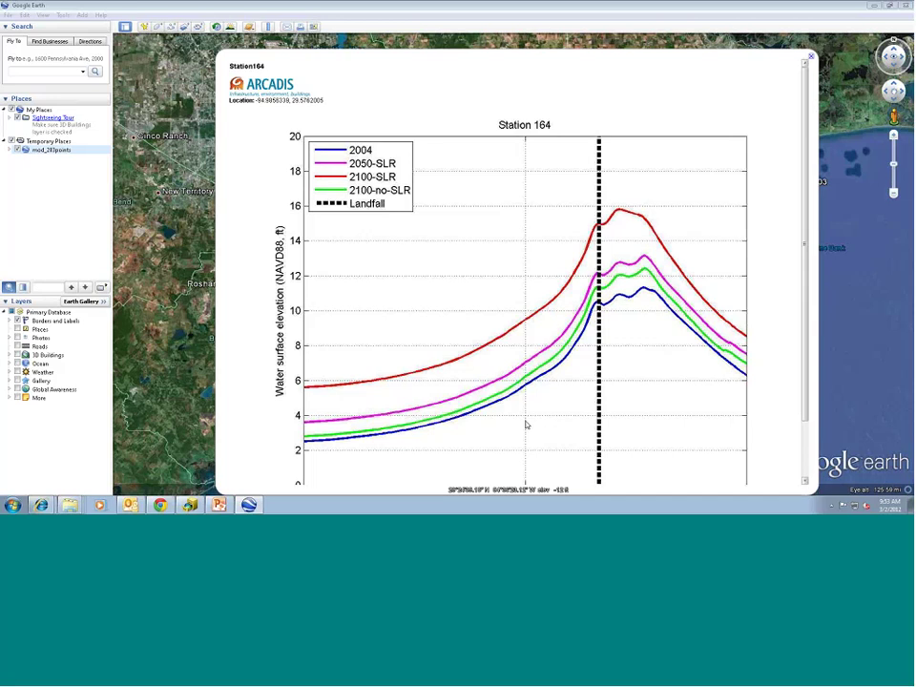
Examine the full Station 164 water surface elevation chart down to its date axis, and close the station balloon.
triple_click(465, 88)
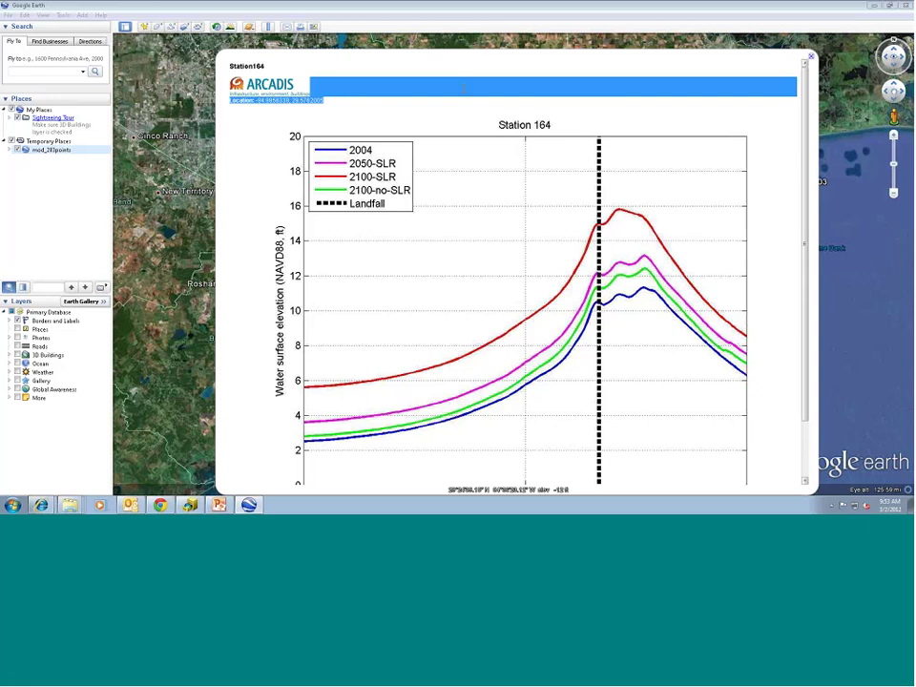
left_click_drag(465, 88, 465, 67)
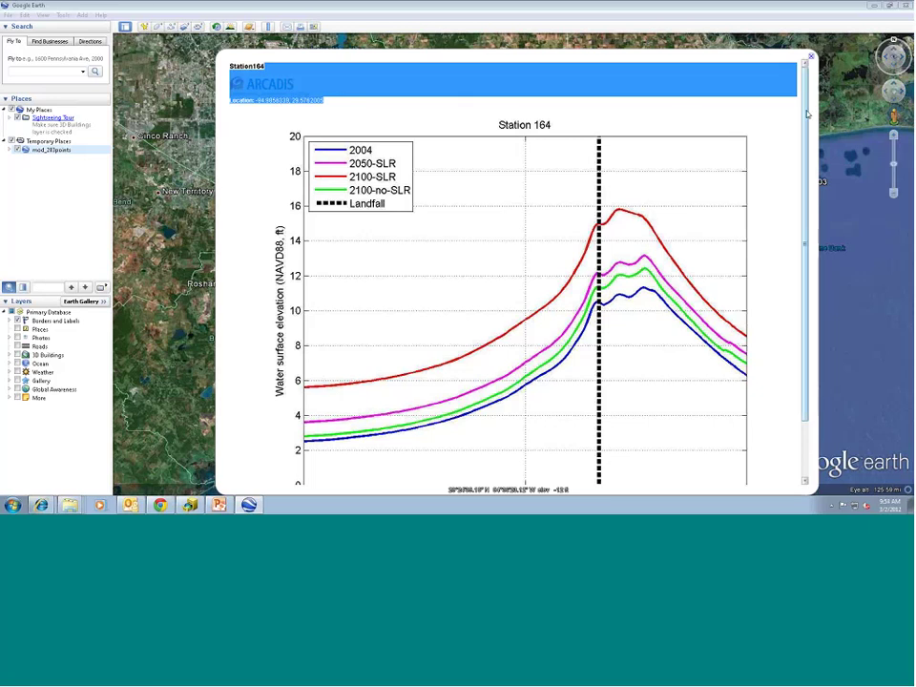
scroll(515, 267, "down", 1)
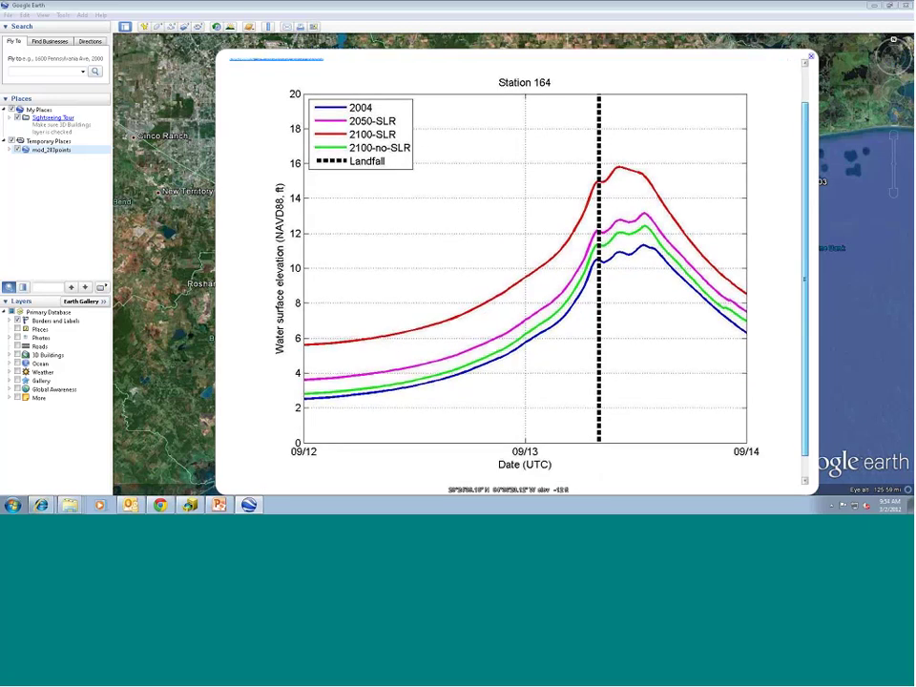
scroll(814, 167, "down", 1)
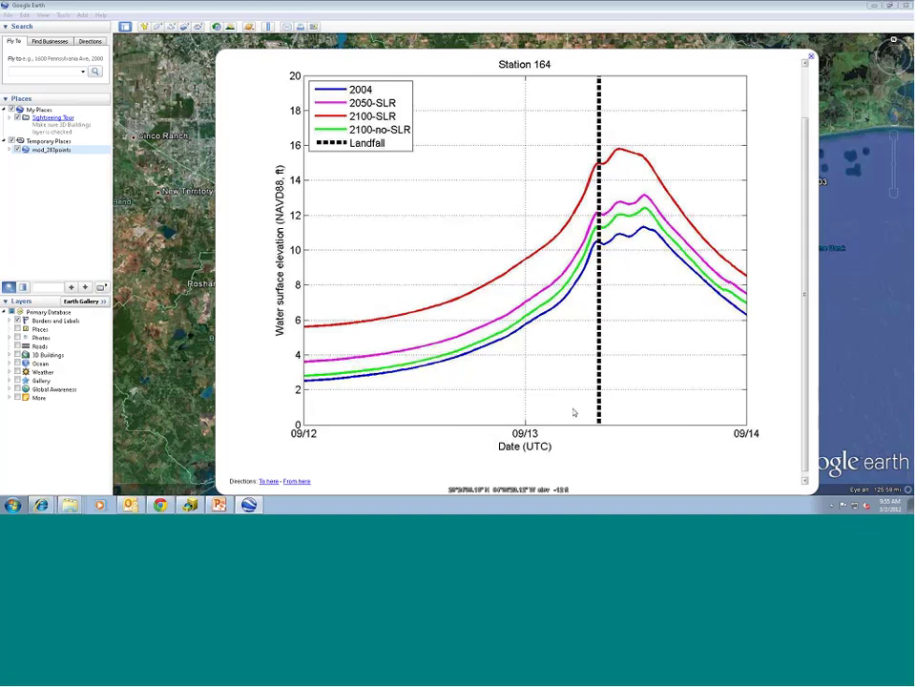
left_click(811, 60)
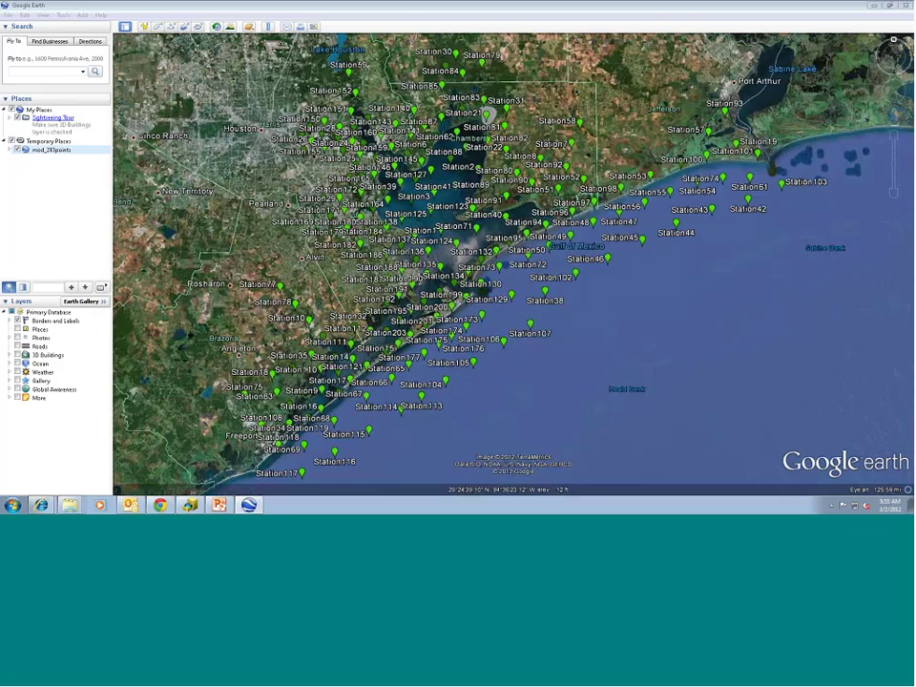
Minimize Google Earth and open the main_page HTML document from the SLR_Project Interface folder in the browser.
left_click(874, 7)
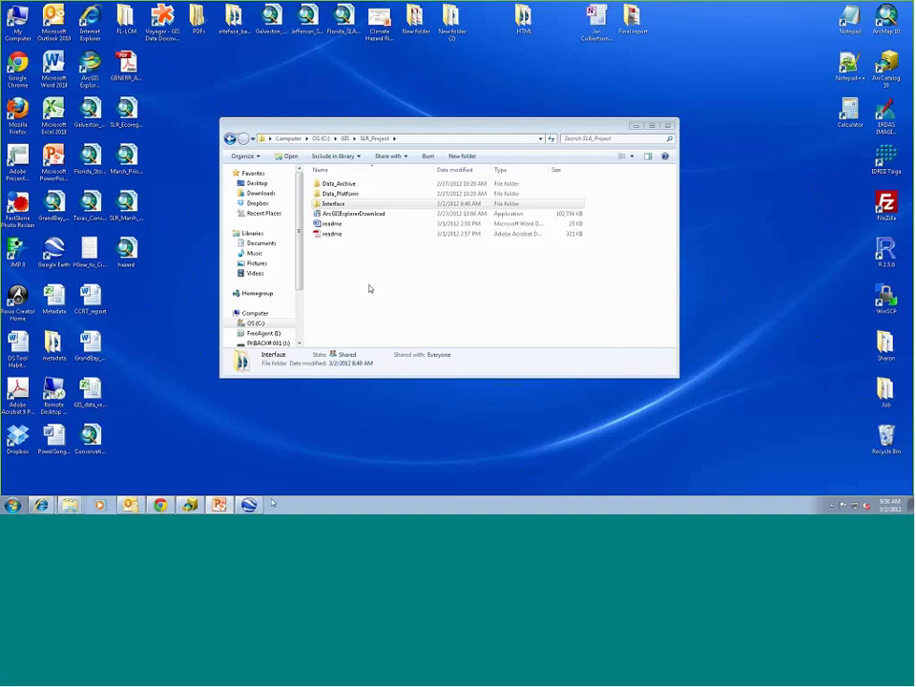
double_click(333, 204)
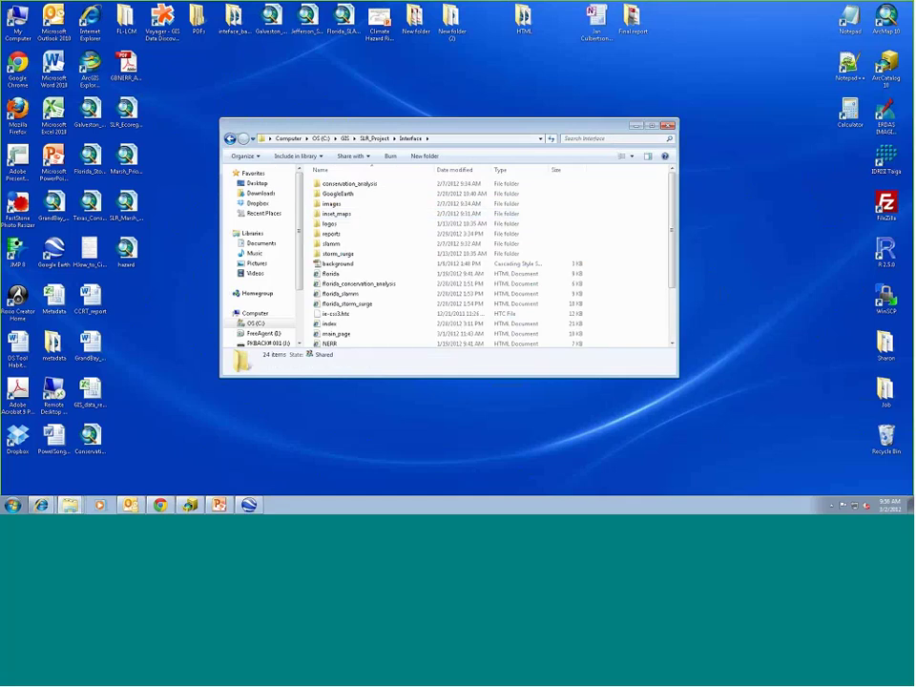
double_click(336, 334)
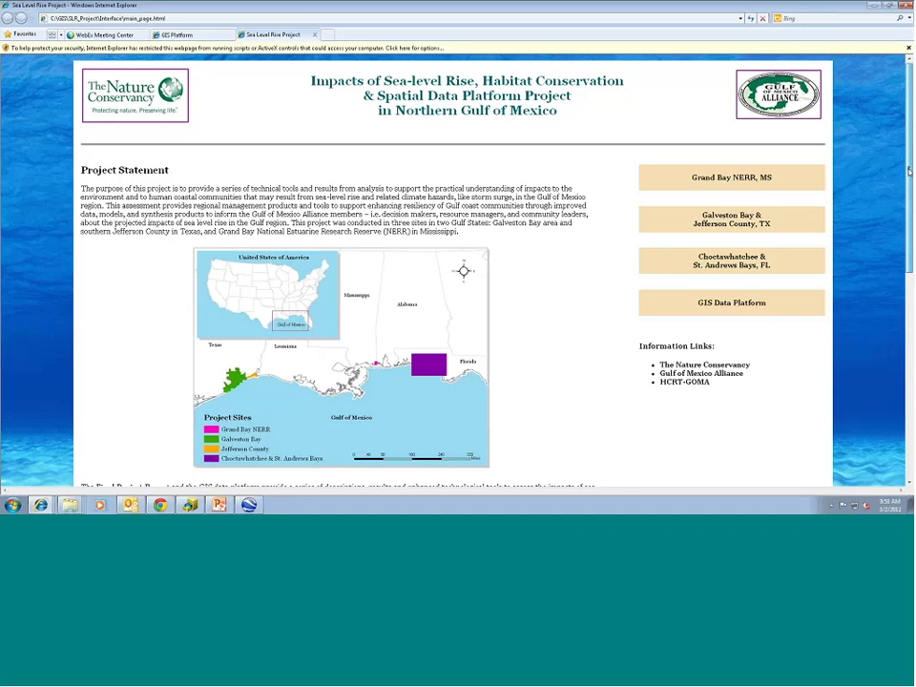
Look over the project statement and site map on the main page, and dismiss the browser's restricted-content notice.
scroll(909, 172, "down", 1)
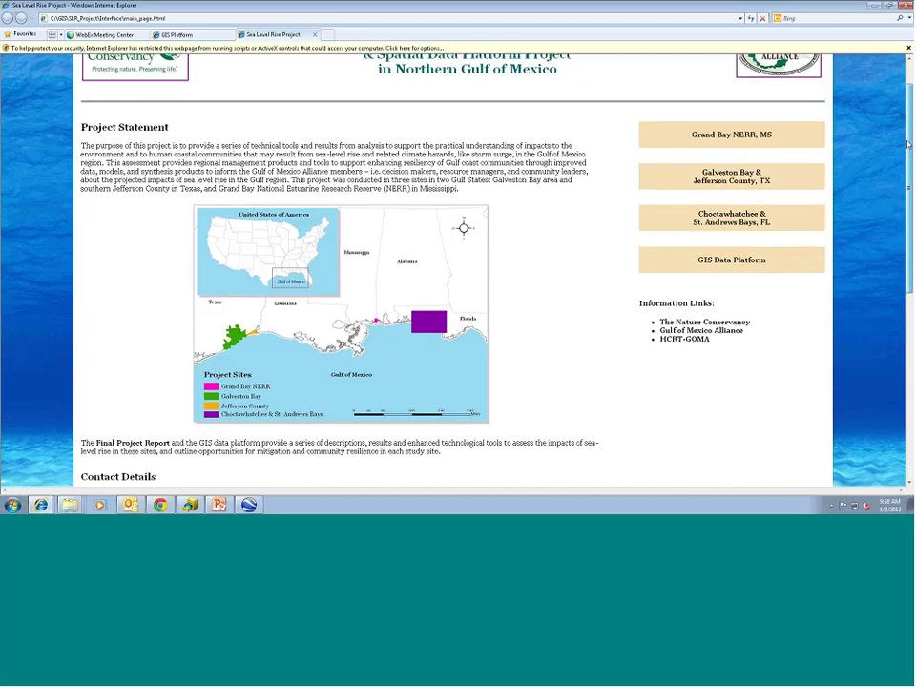
scroll(907, 144, "up", 2)
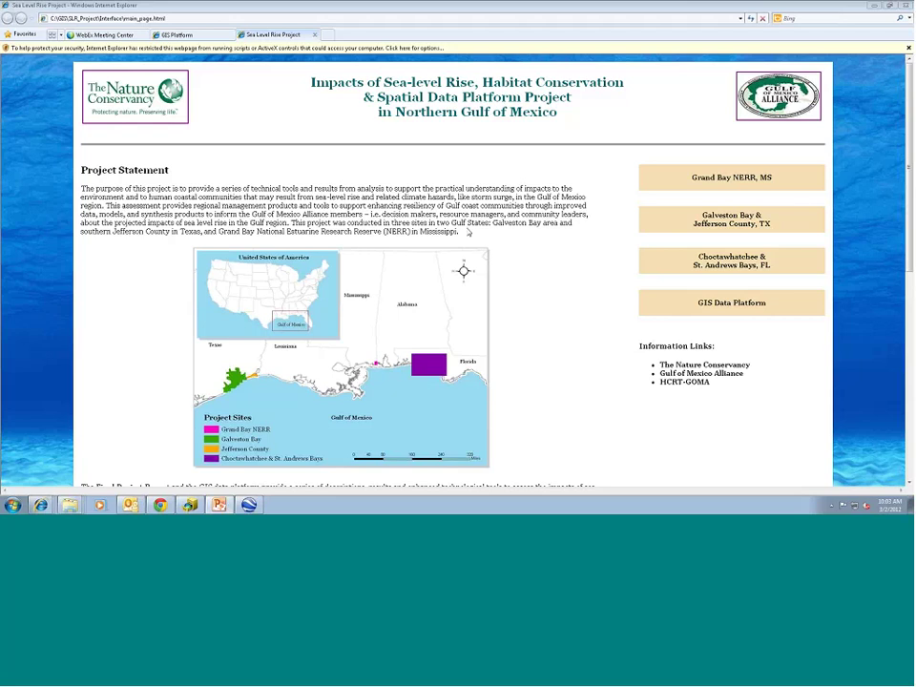
left_click(909, 47)
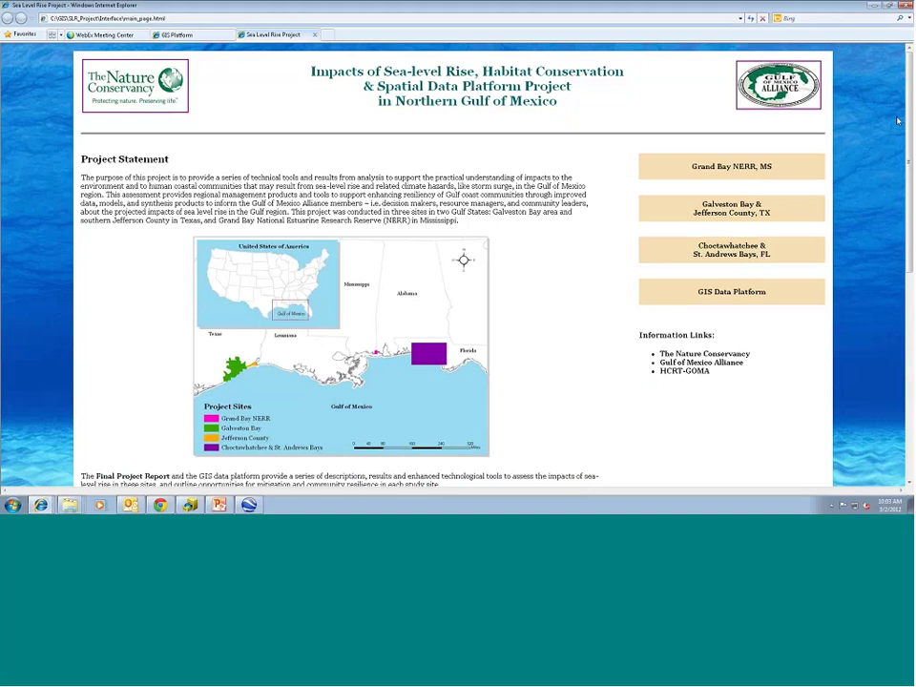